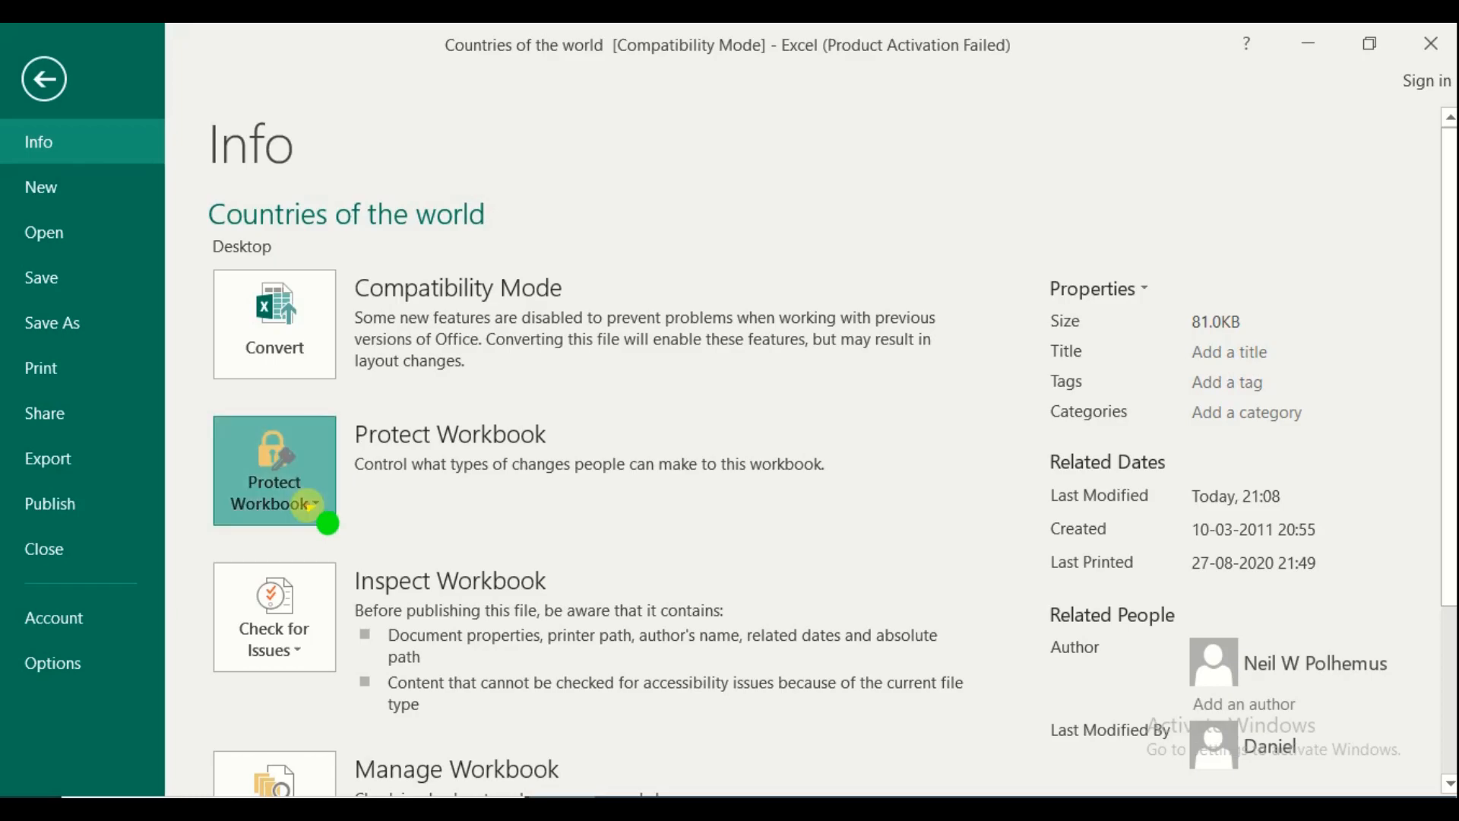
# Encrypt the Countries of the world workbook with an open password, entered twice to confirm
pyautogui.scroll(1, 430, 125)
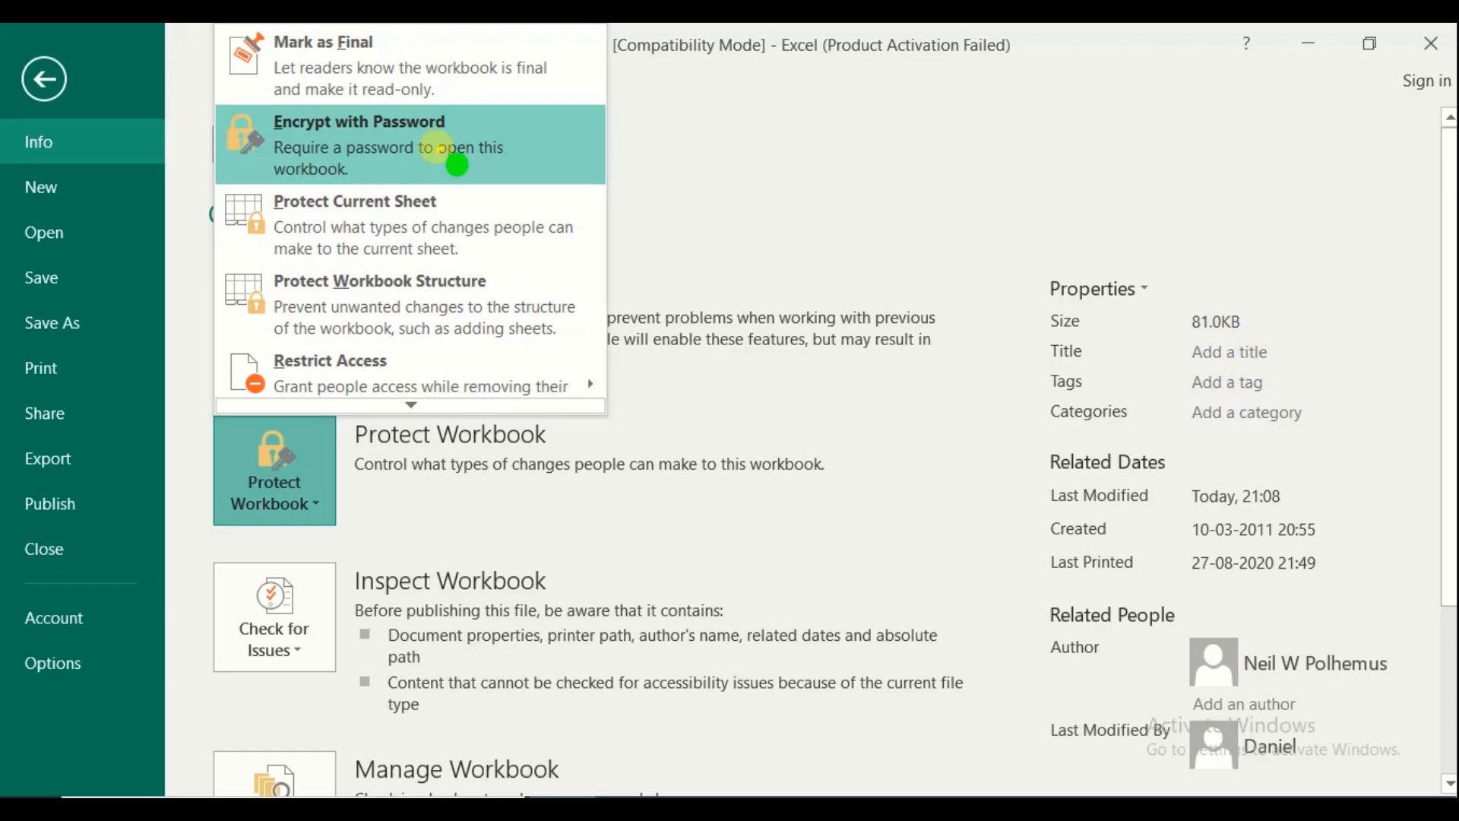
pyautogui.click(439, 149)
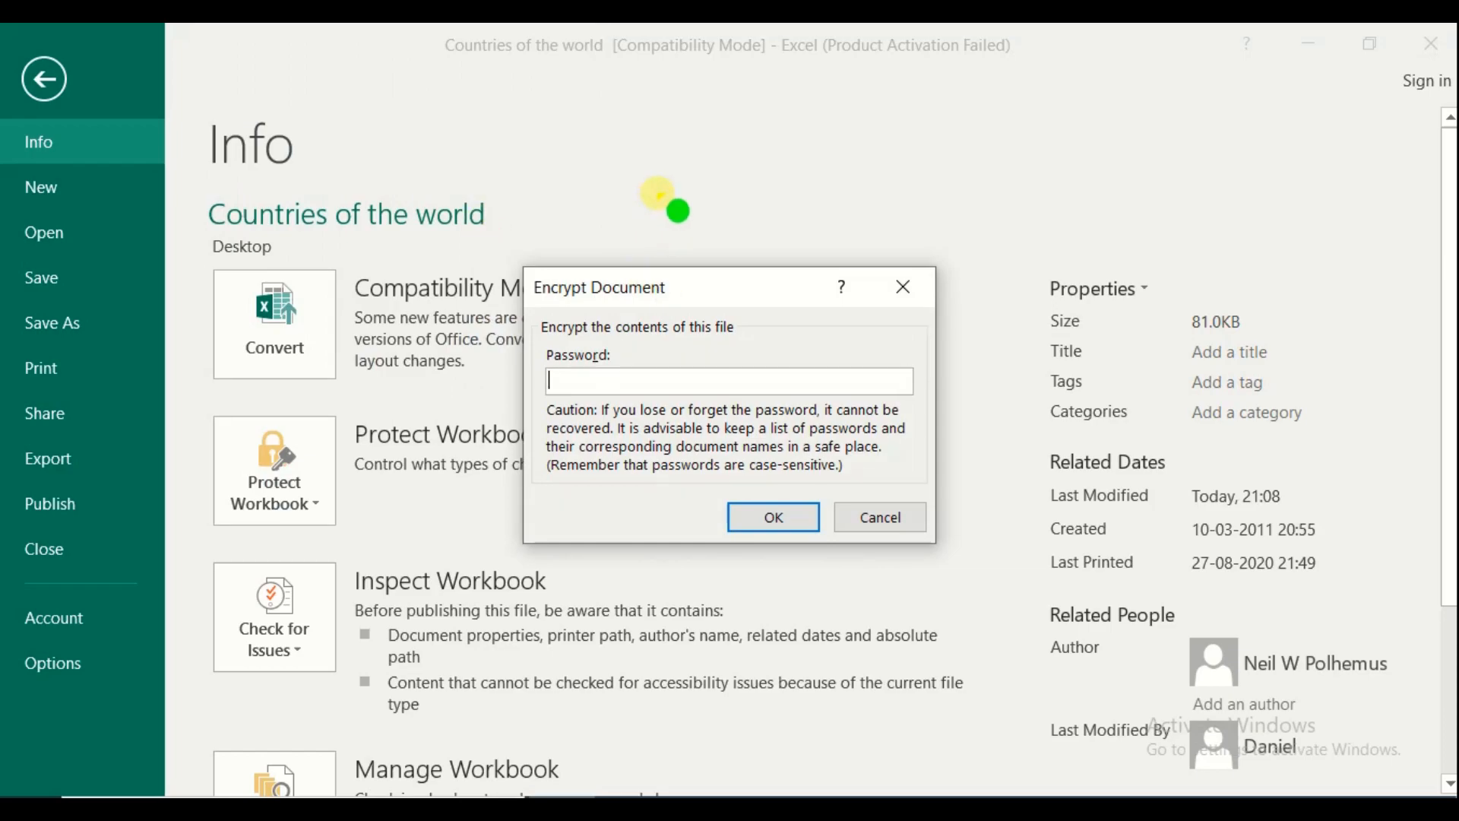
pyautogui.write('•••')
pyautogui.click(772, 517)
pyautogui.write('•••')
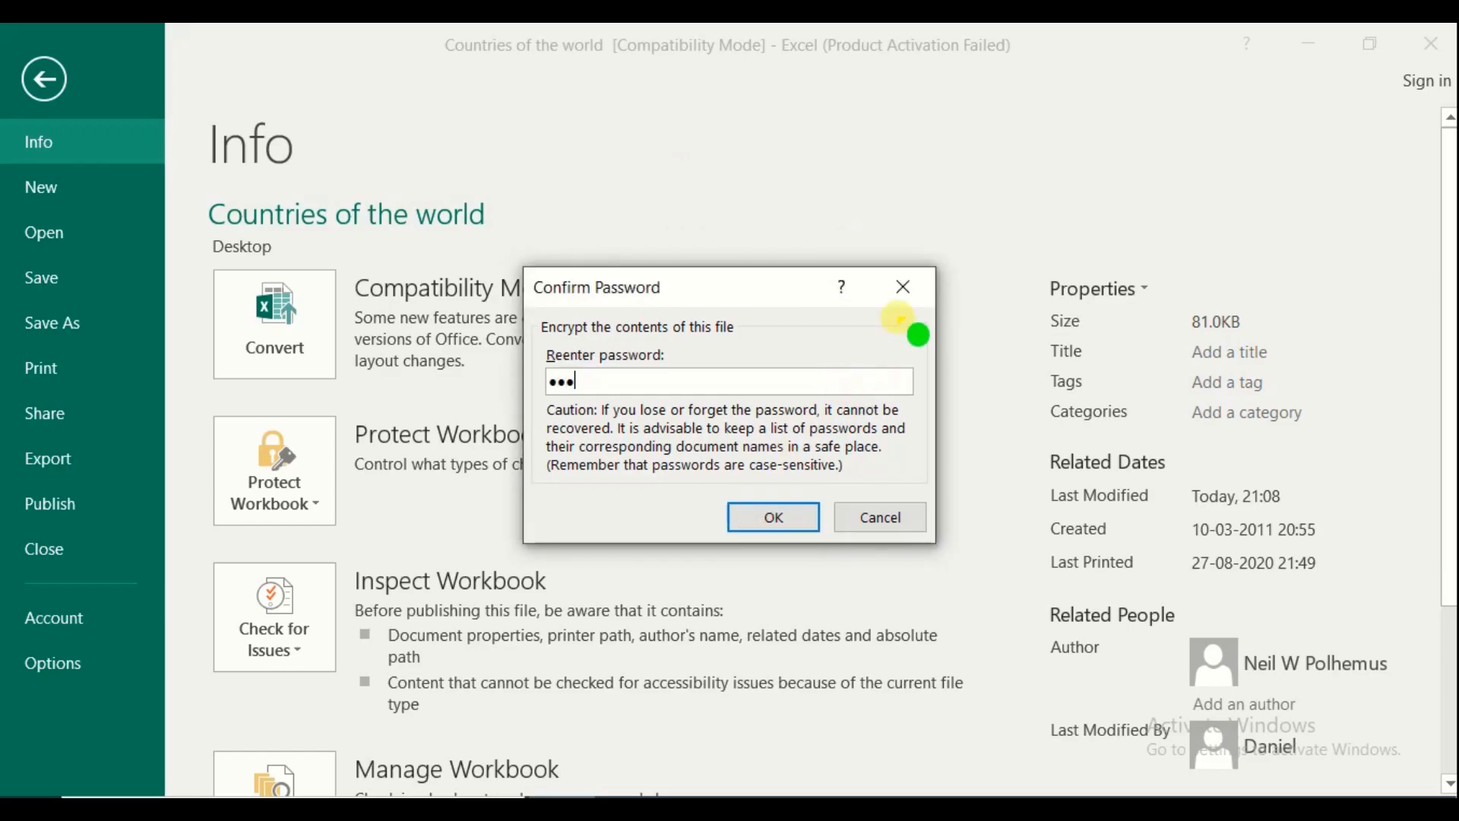
pyautogui.click(777, 519)
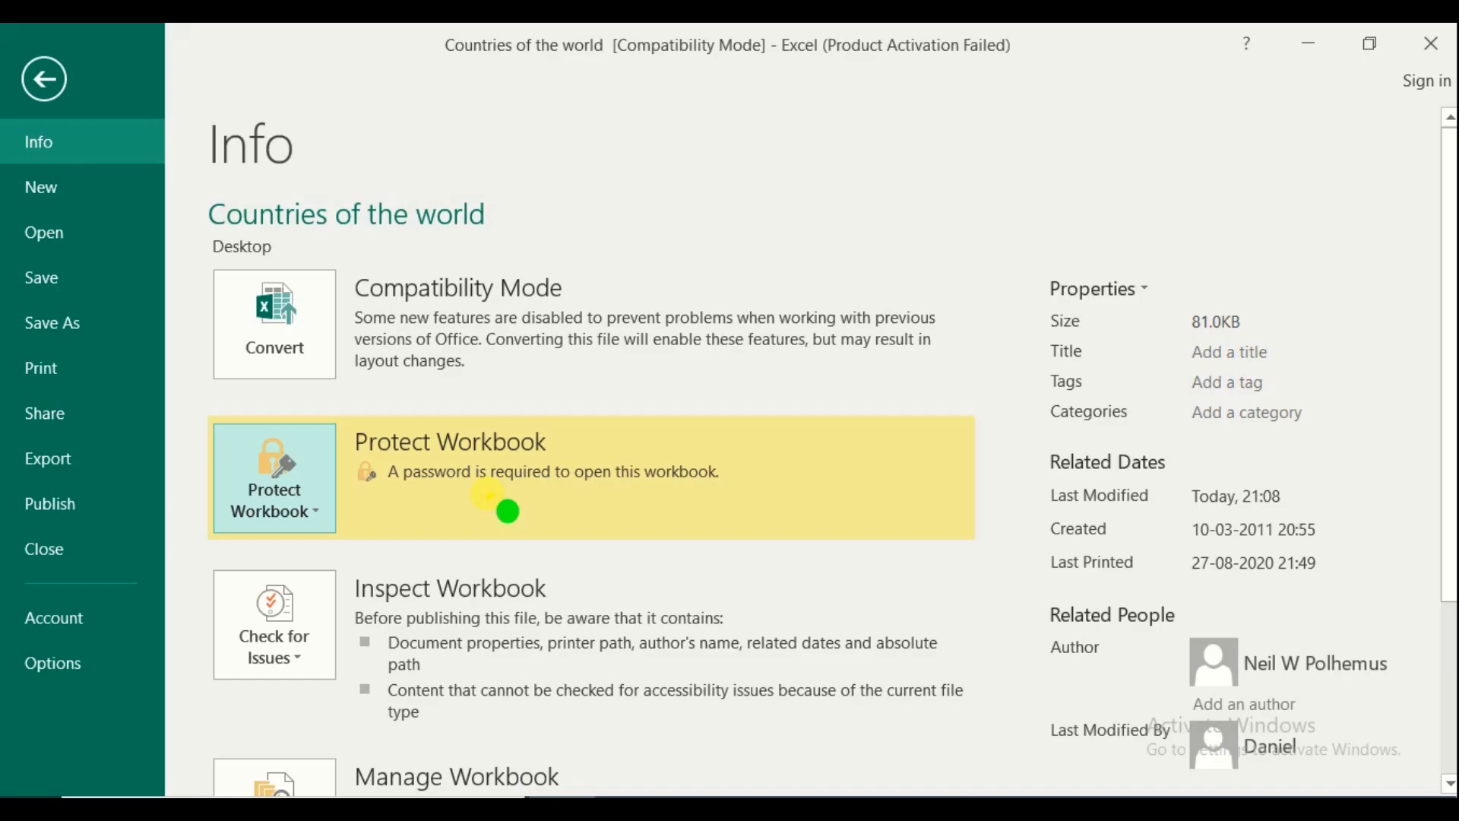
# Protect Sheet1 with a password entered twice, then select Andorra's population cell C6
pyautogui.click(304, 511)
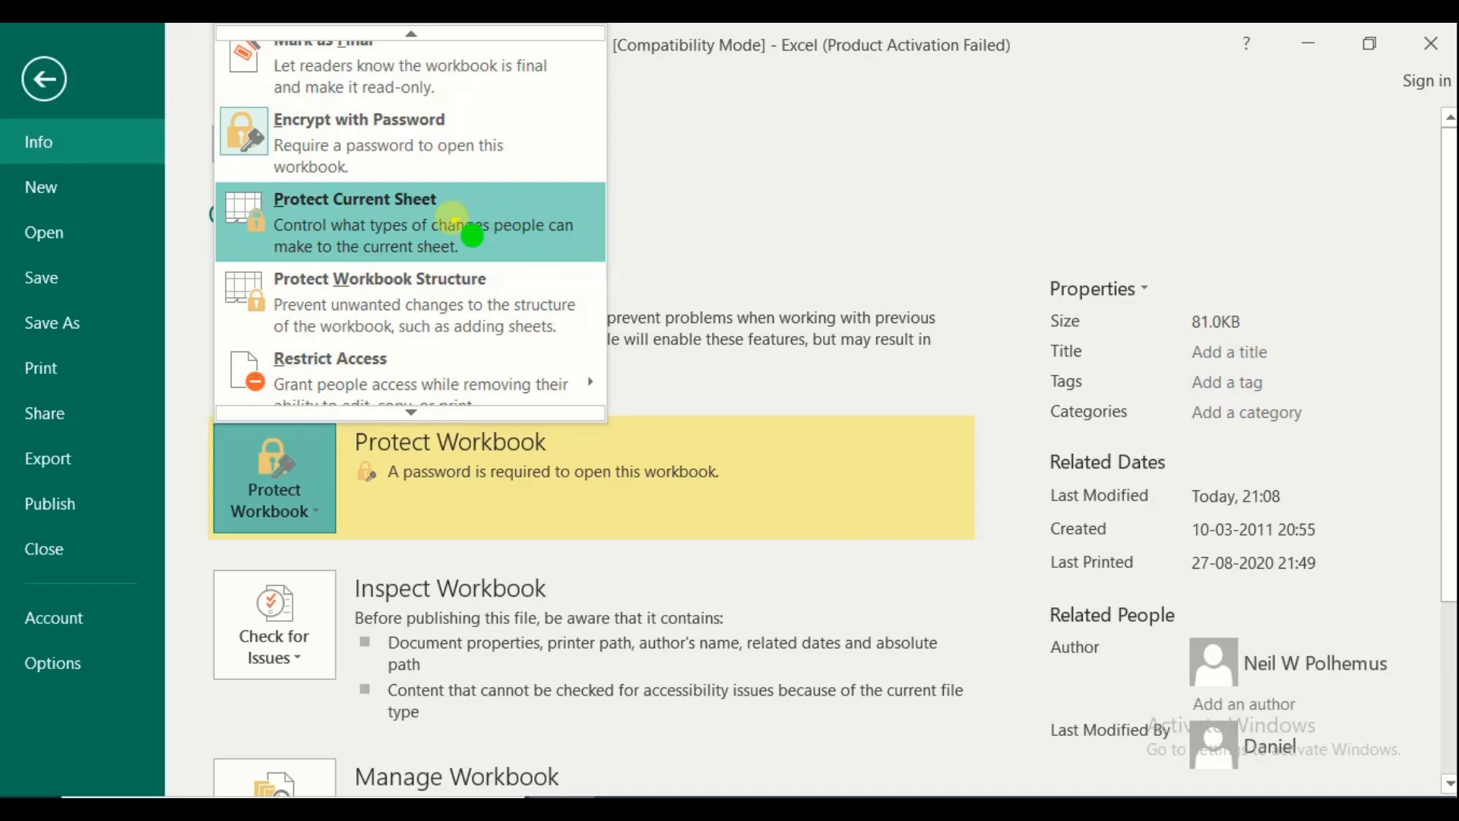
pyautogui.click(454, 219)
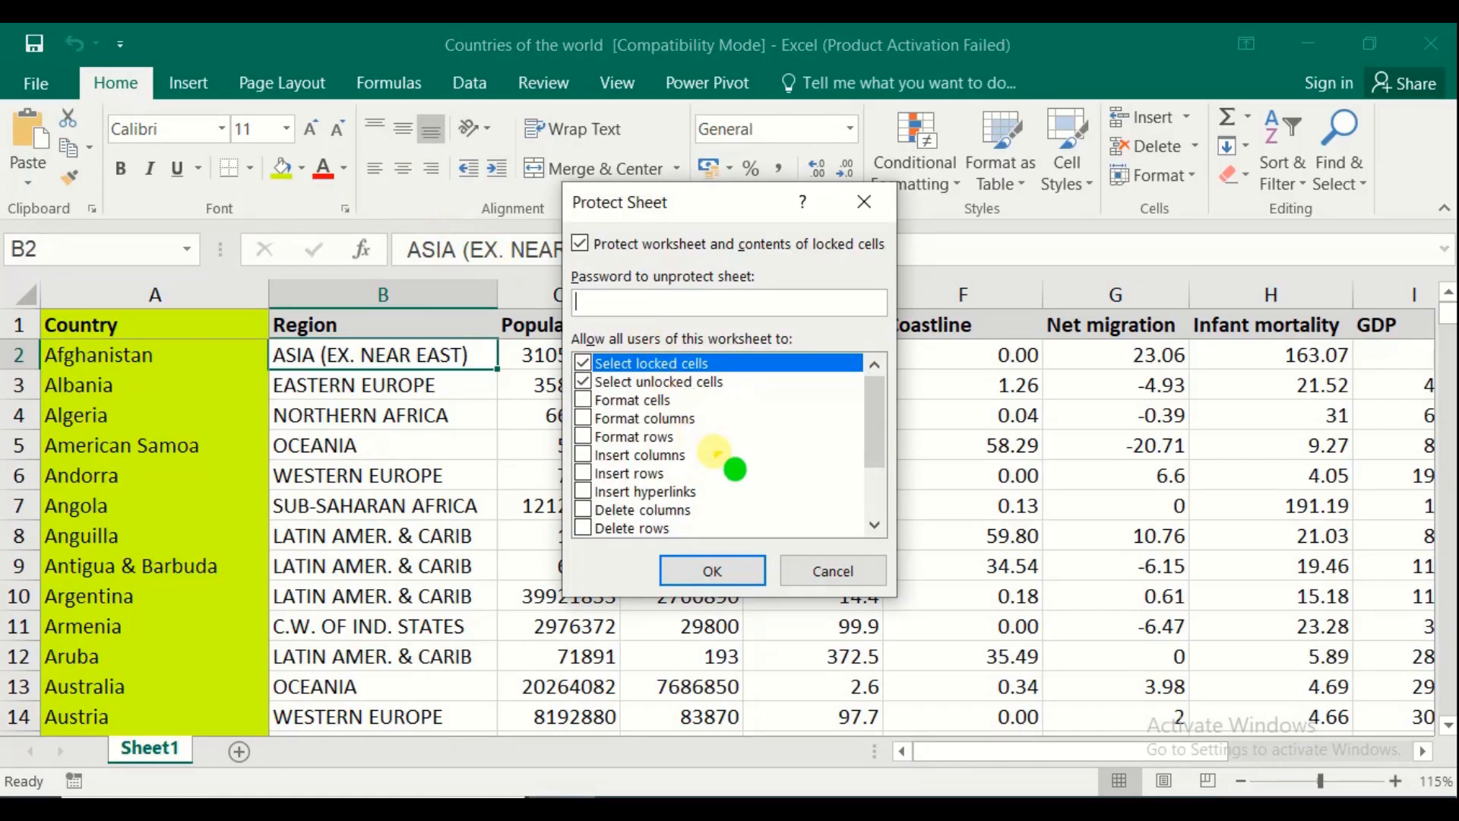
pyautogui.write('123')
pyautogui.click(749, 563)
pyautogui.write('123')
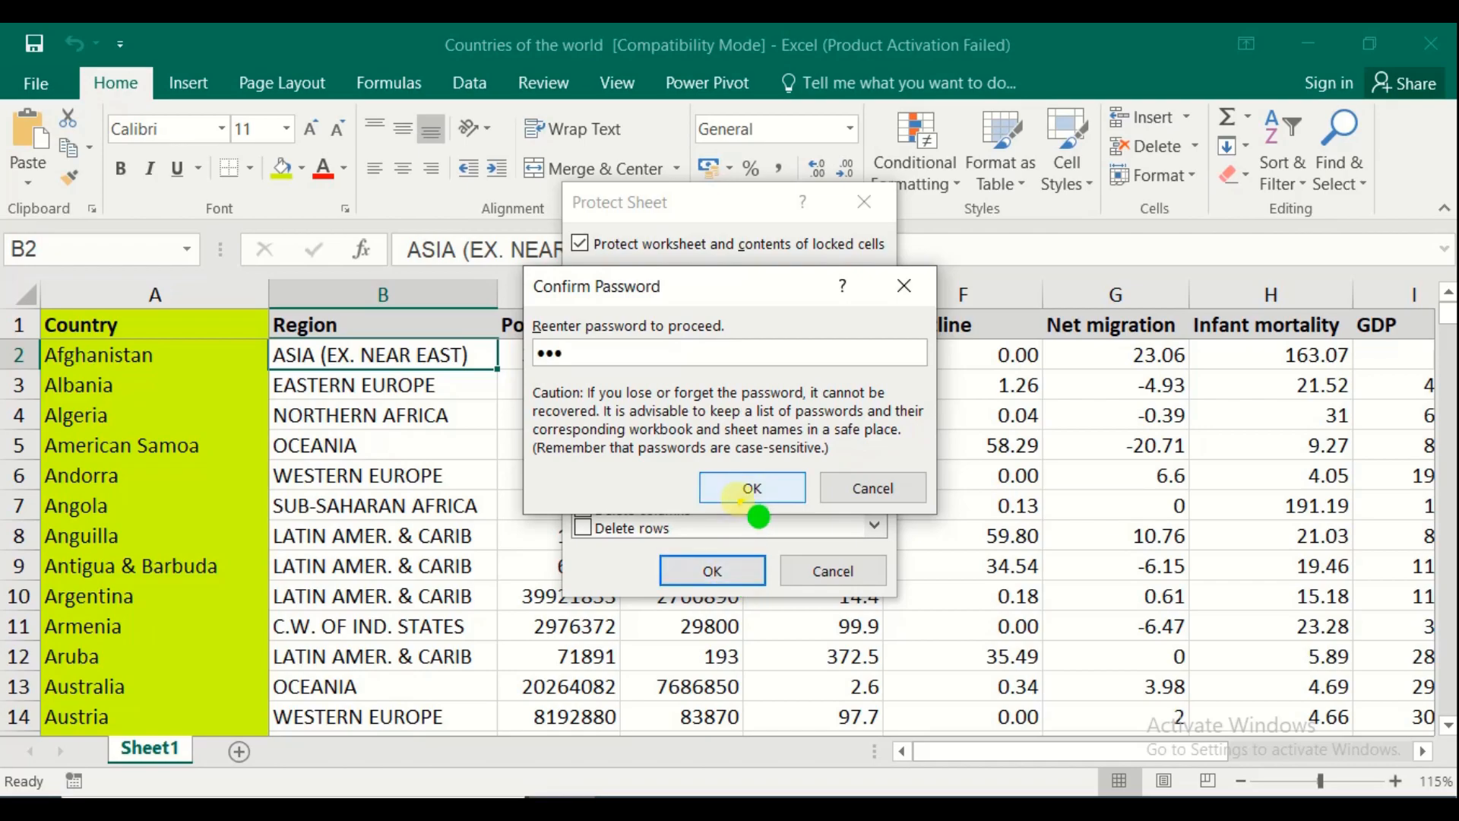
pyautogui.click(751, 489)
pyautogui.click(558, 468)
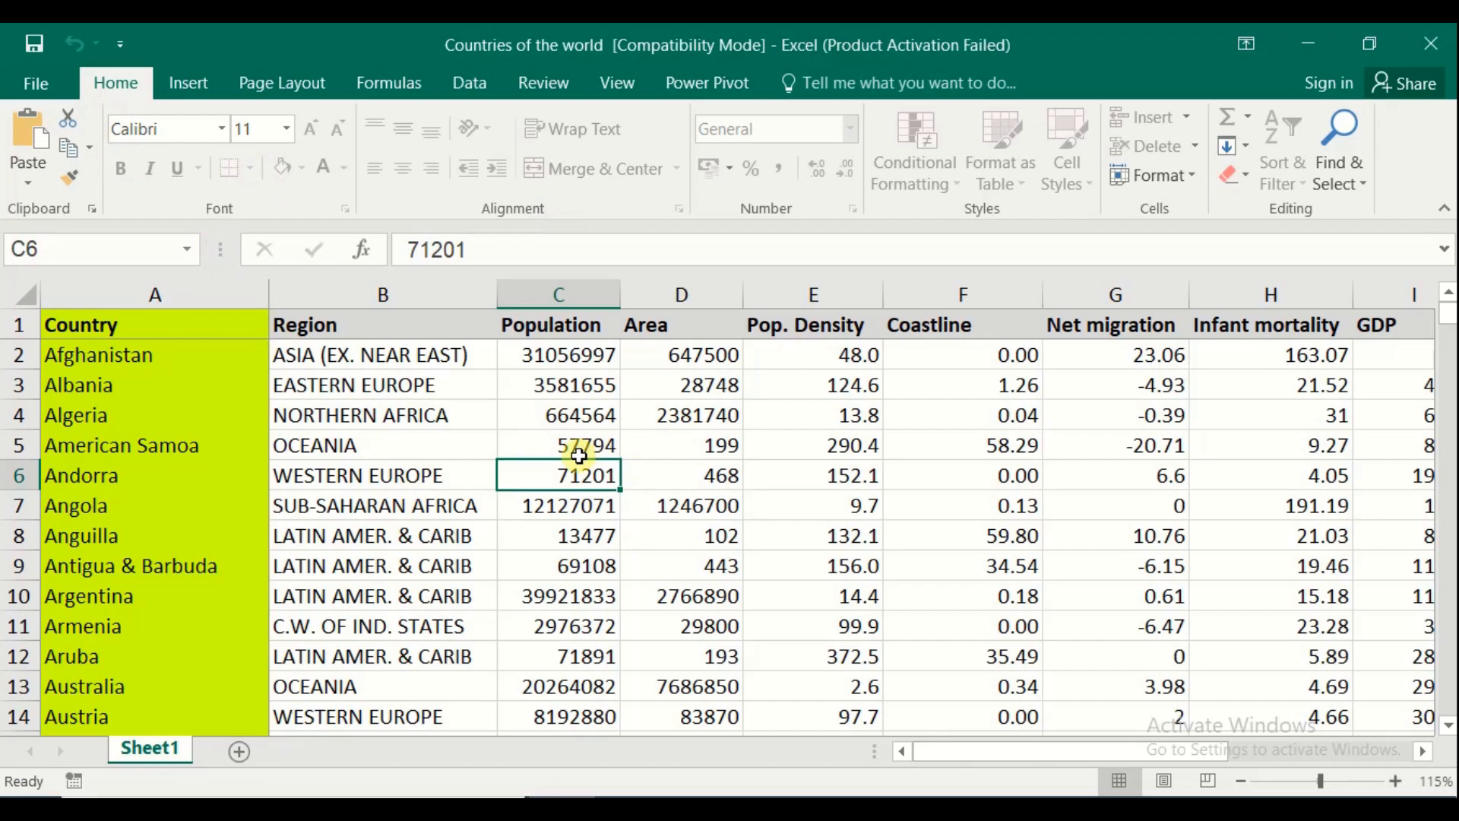
# Save the Countries of the world workbook and close Excel
pyautogui.click(34, 46)
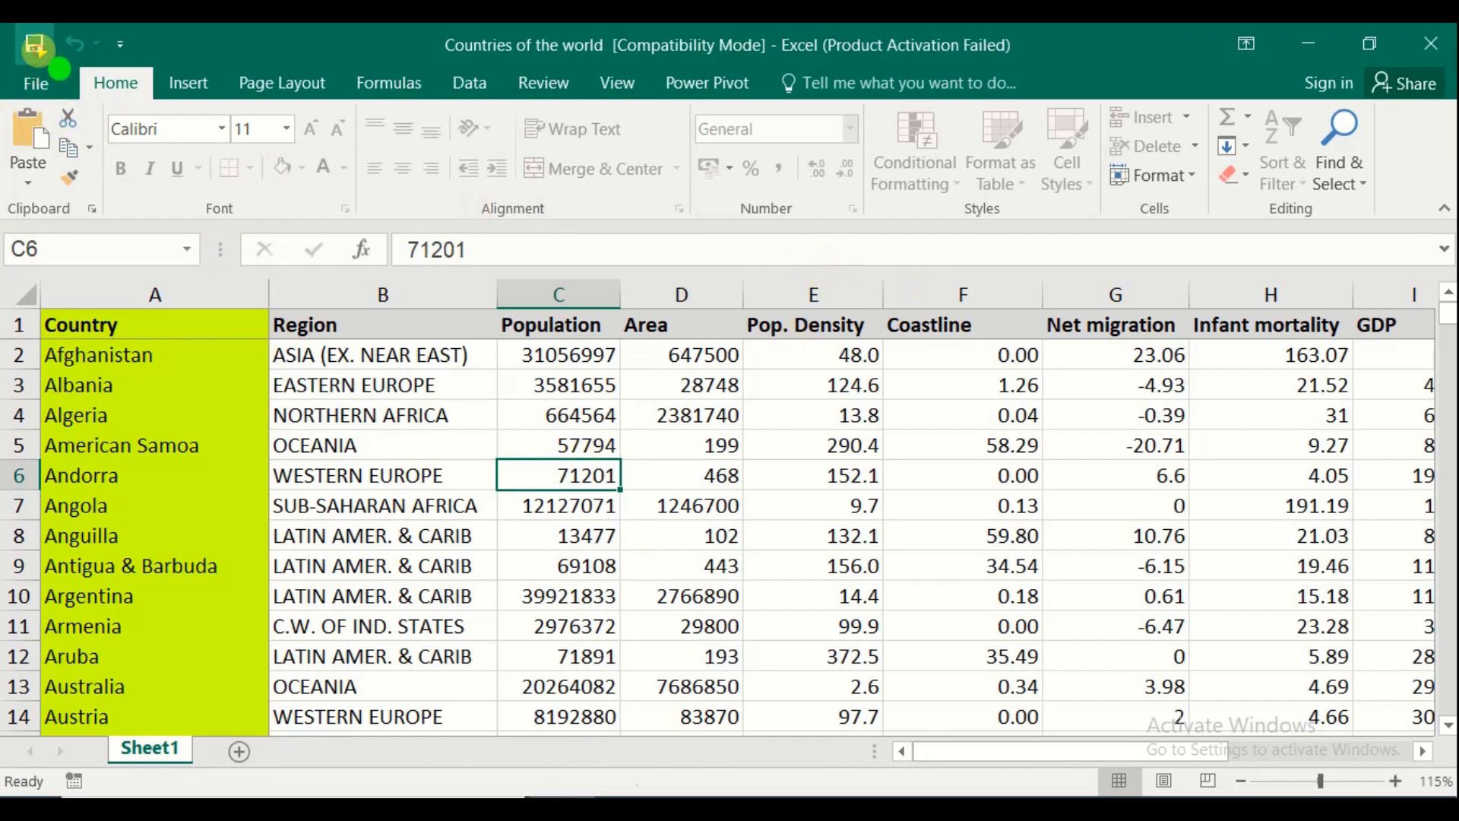
pyautogui.click(1432, 47)
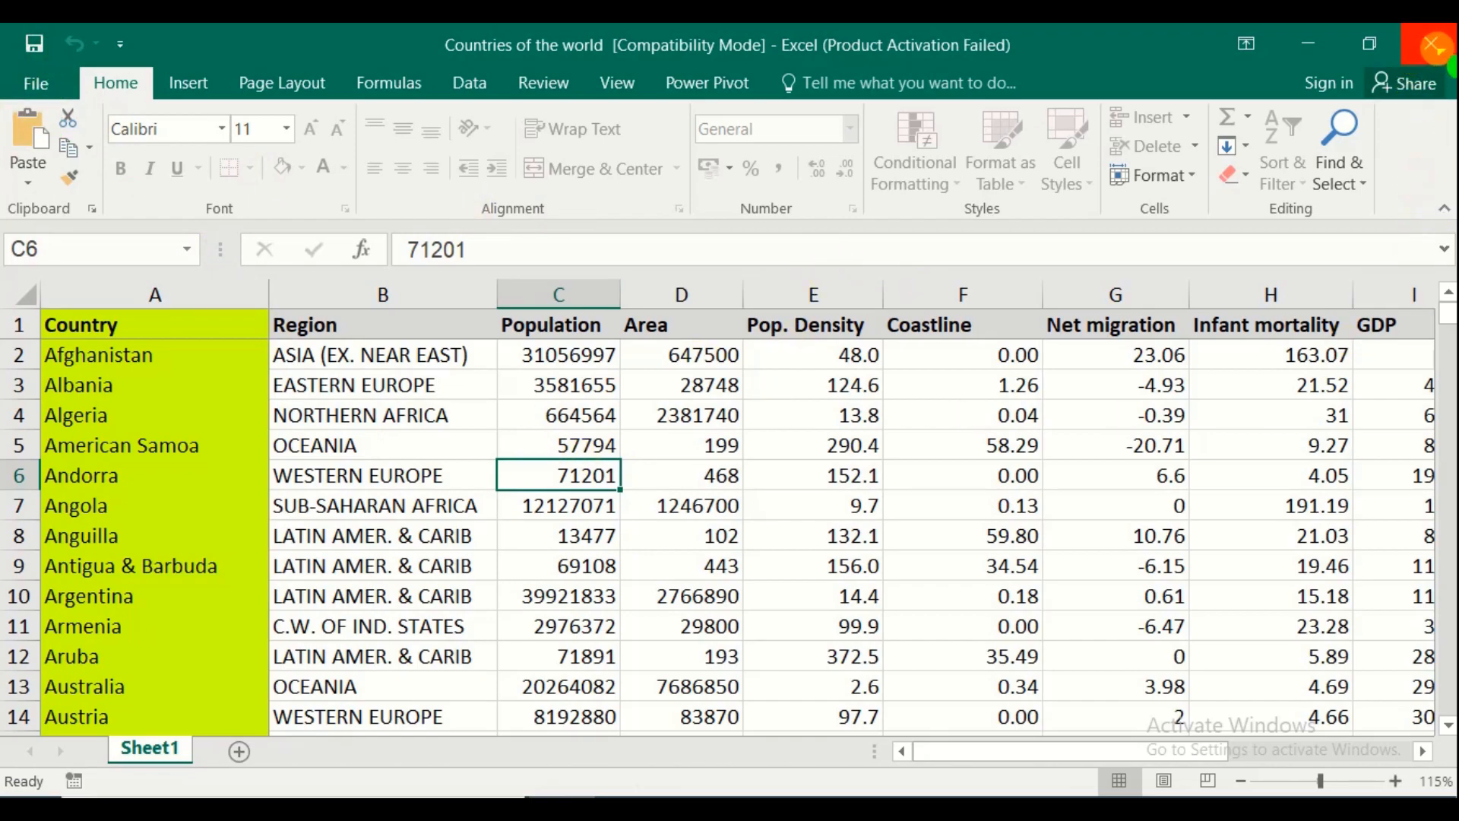
pyautogui.click(1432, 47)
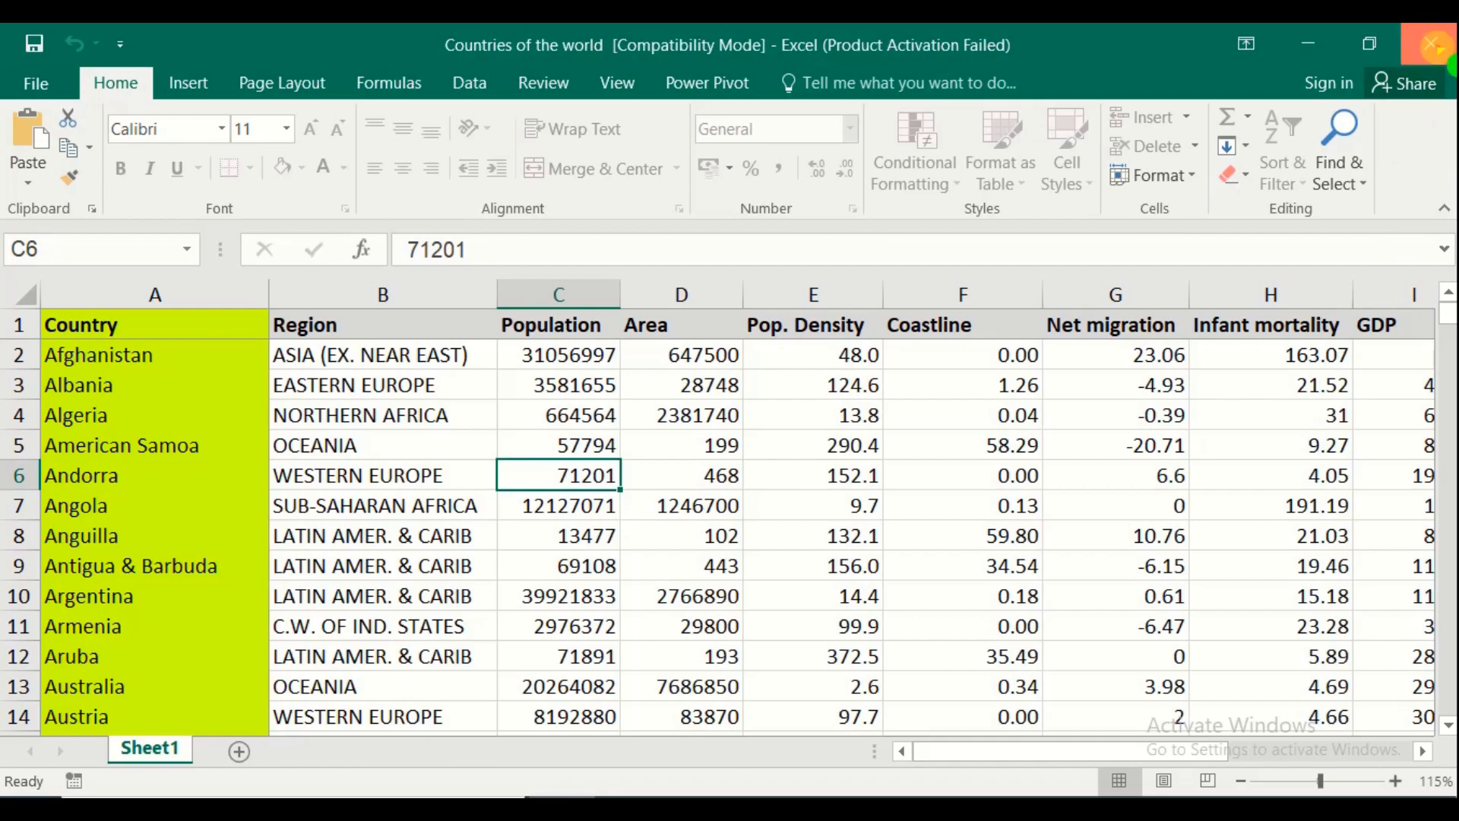
# Reopen Countries of the world from the desktop and enter its open password
pyautogui.press('super+d')
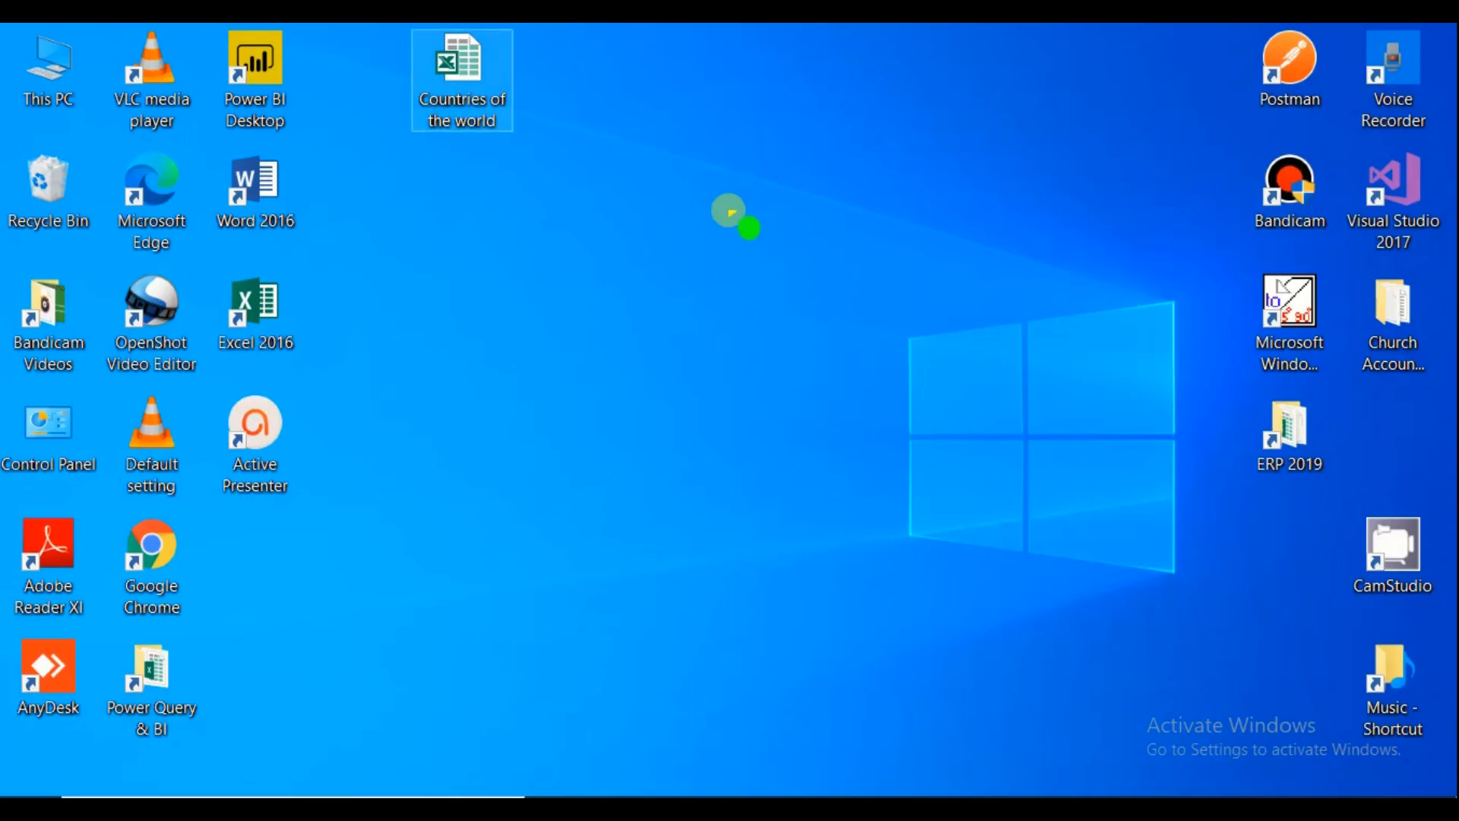
pyautogui.doubleClick(473, 72)
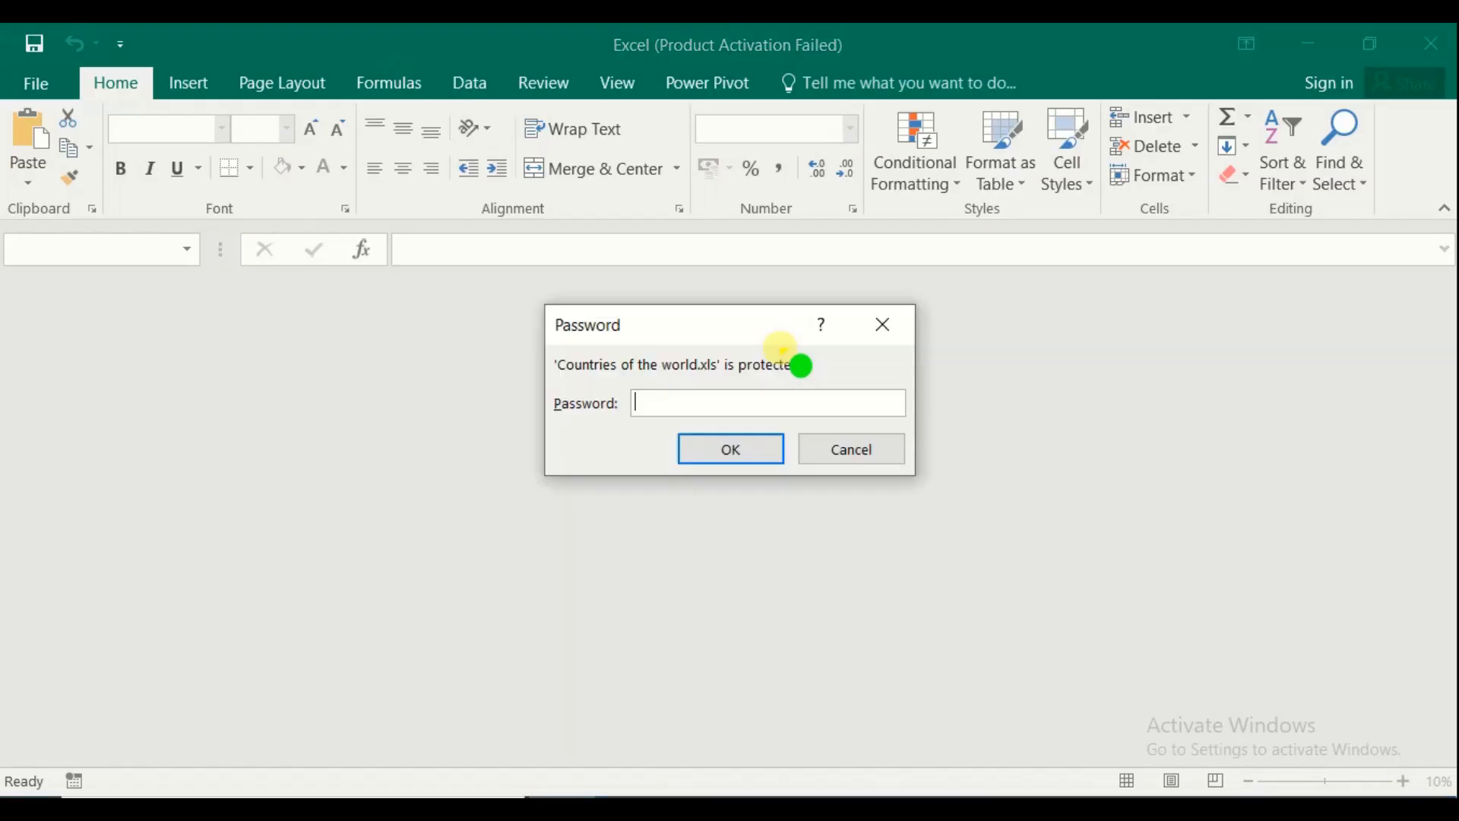
pyautogui.moveTo(764, 326); pyautogui.dragTo(573, 345)
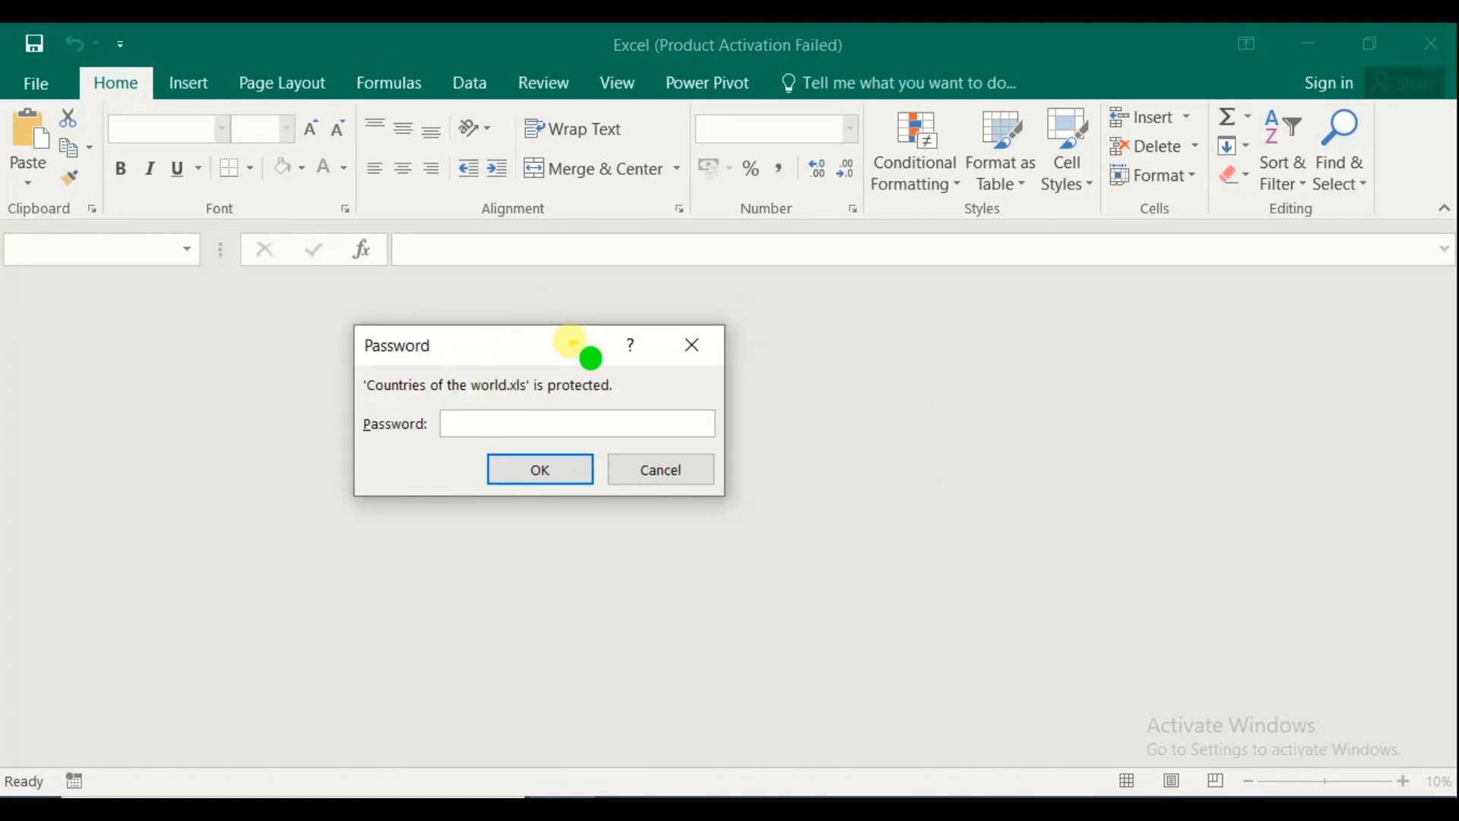
pyautogui.write('123')
pyautogui.click(580, 469)
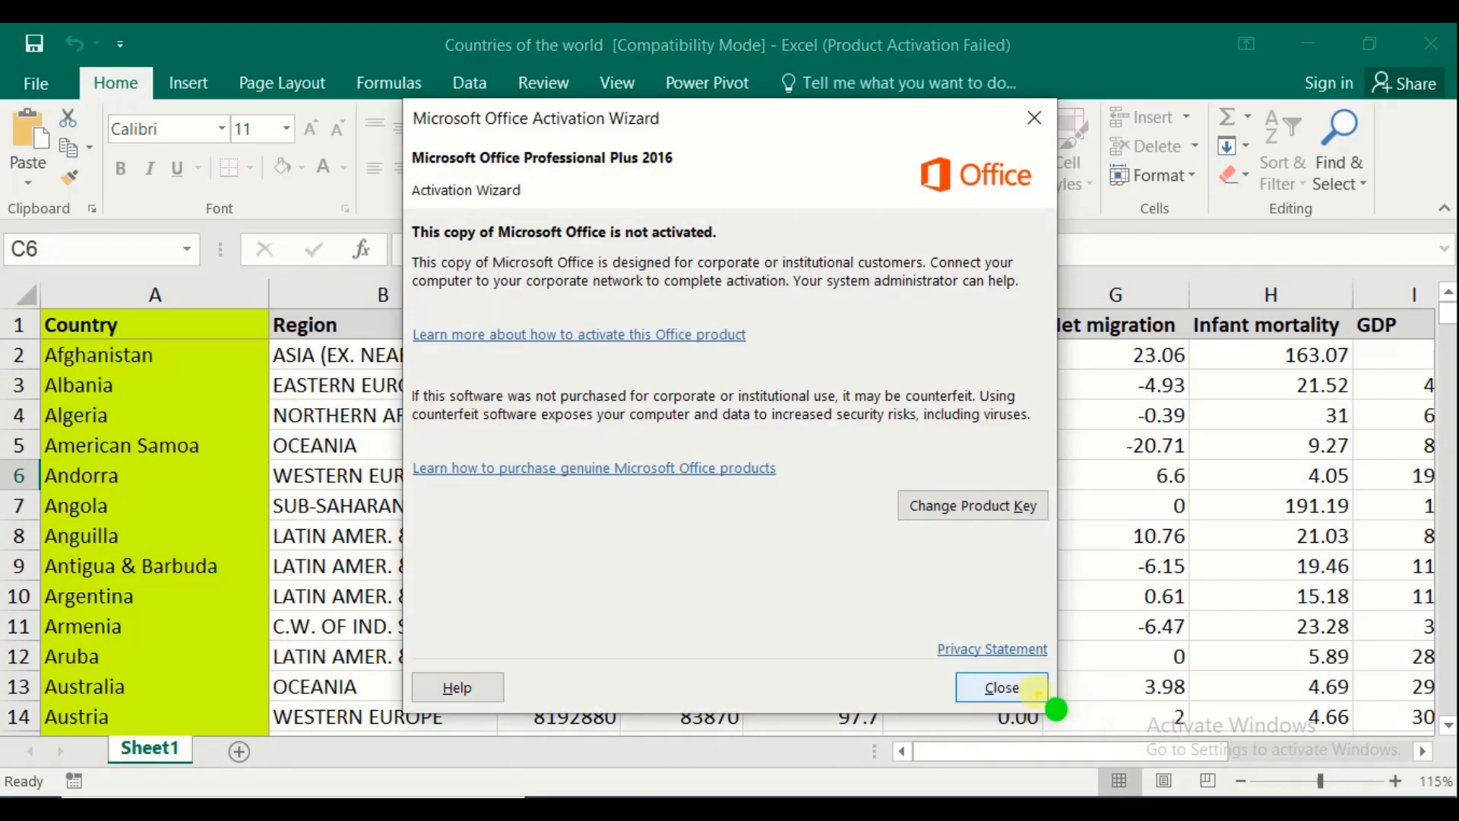
# Confirm the protected sheet refuses editing D10, then show the File Info page
pyautogui.click(1022, 688)
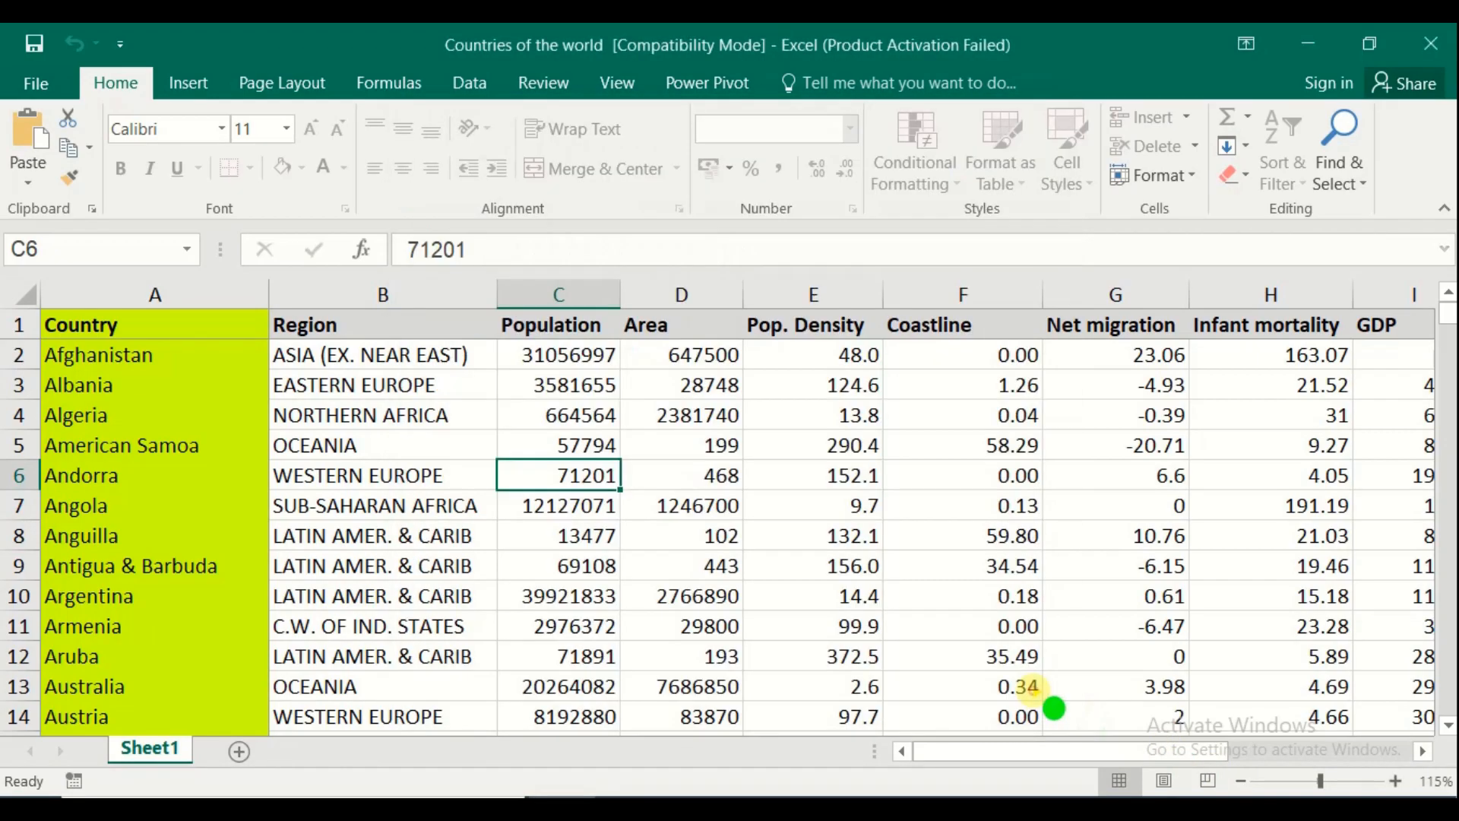
pyautogui.click(594, 441)
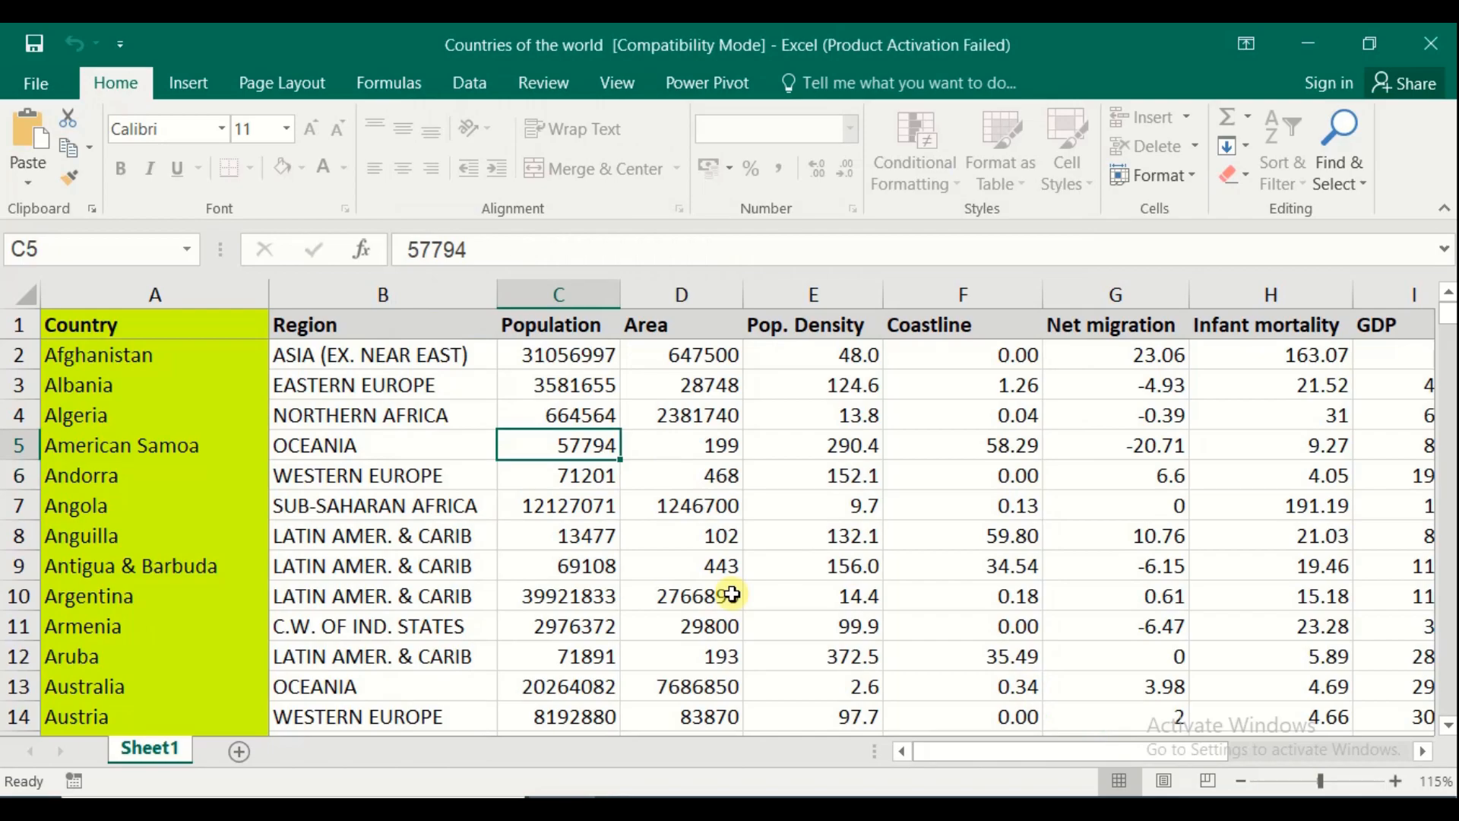
pyautogui.doubleClick(732, 596)
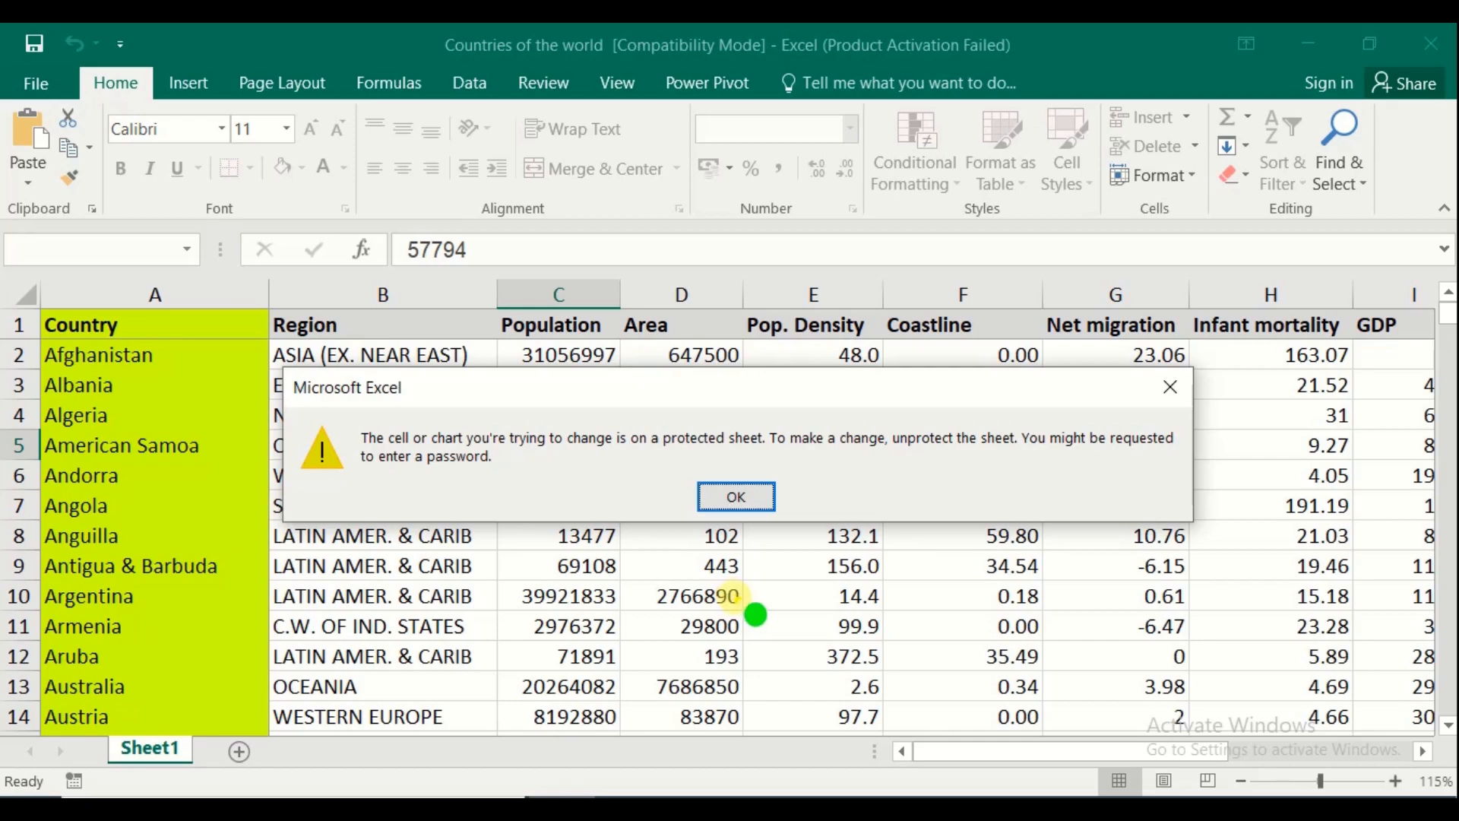
pyautogui.click(736, 497)
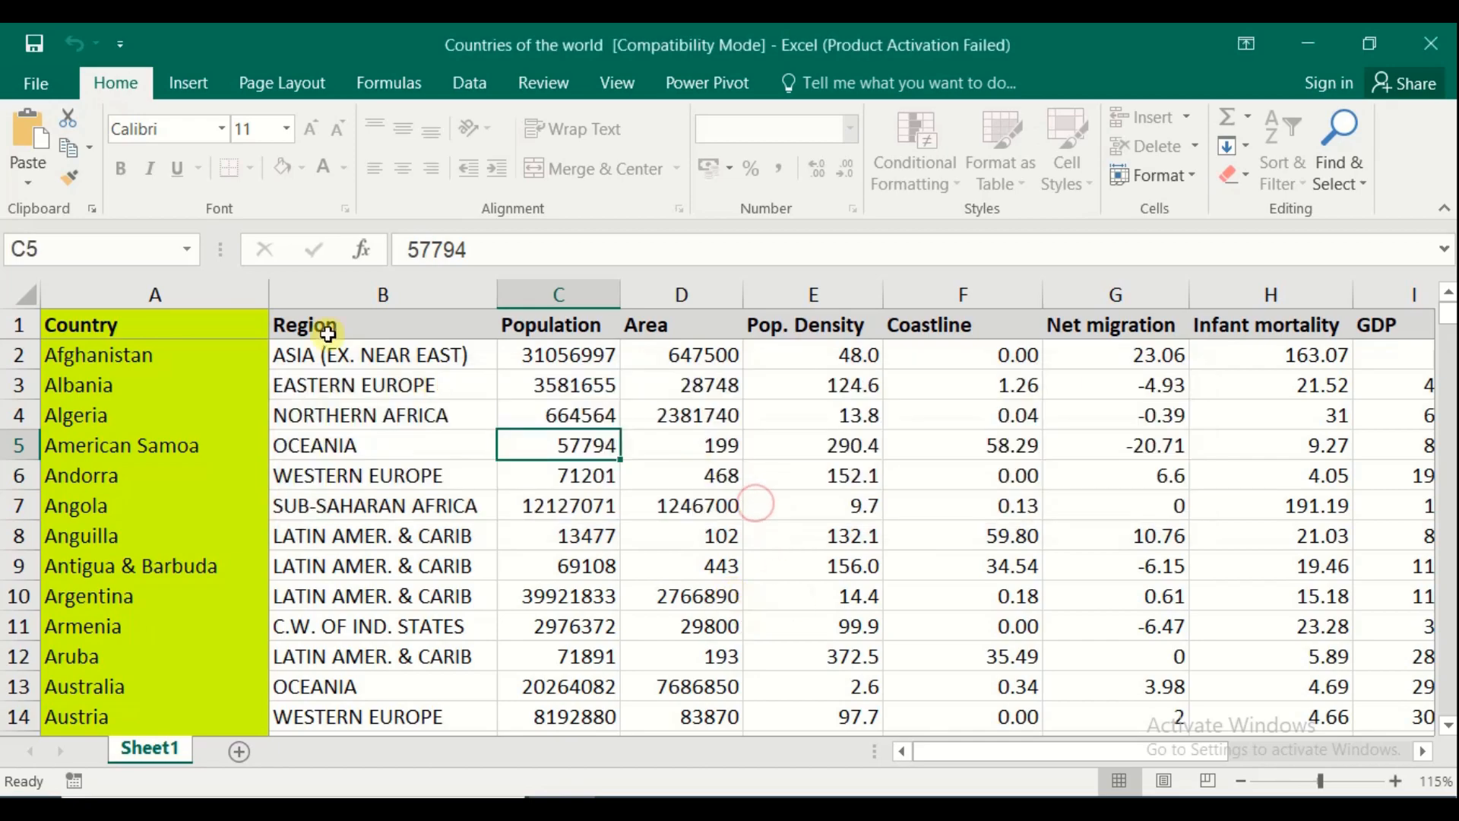
pyautogui.click(41, 86)
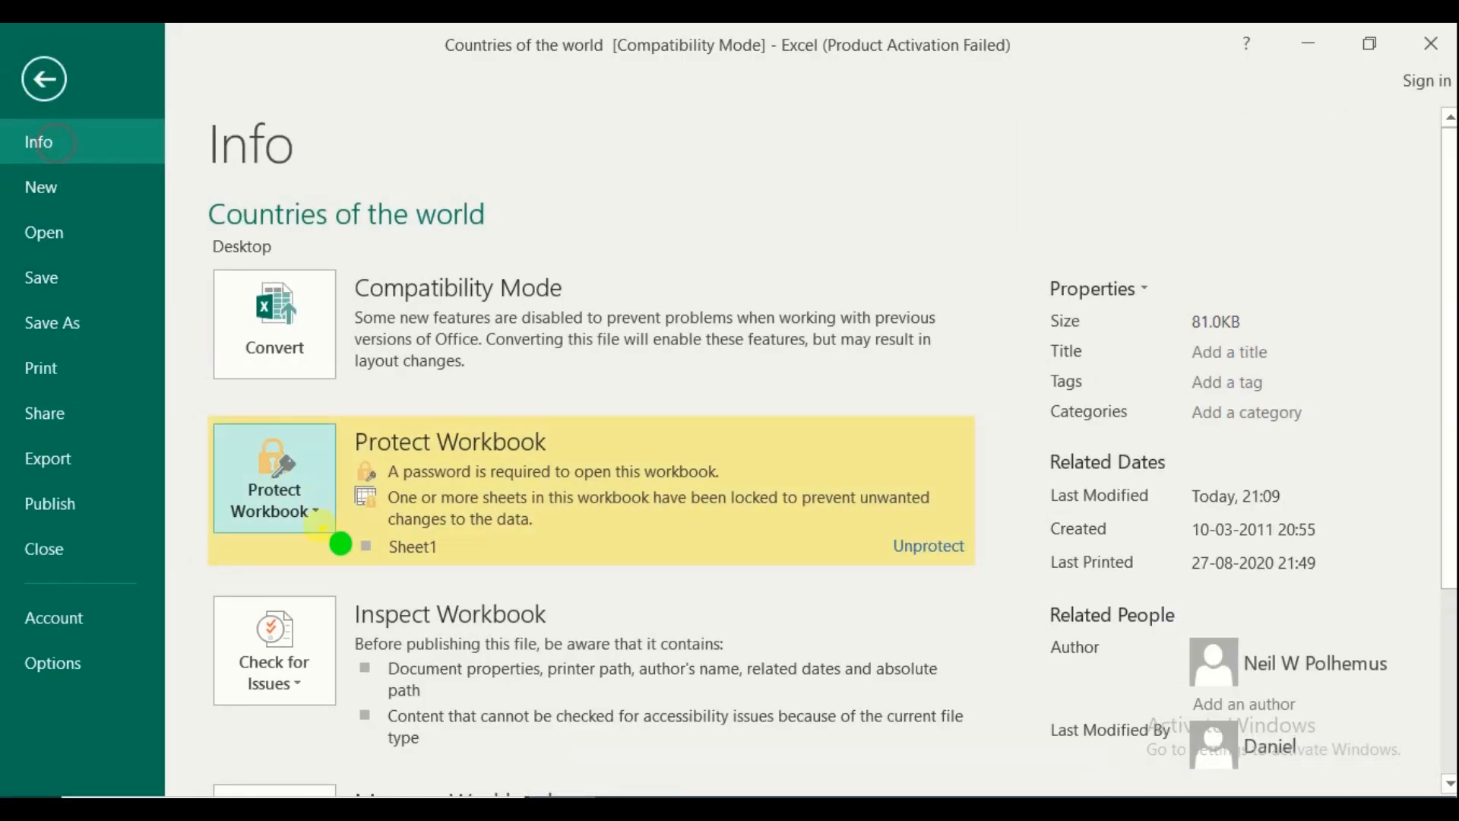
# Unprotect Sheet1 with its password and enter 65654 as American Samoa's population in C5
pyautogui.click(316, 523)
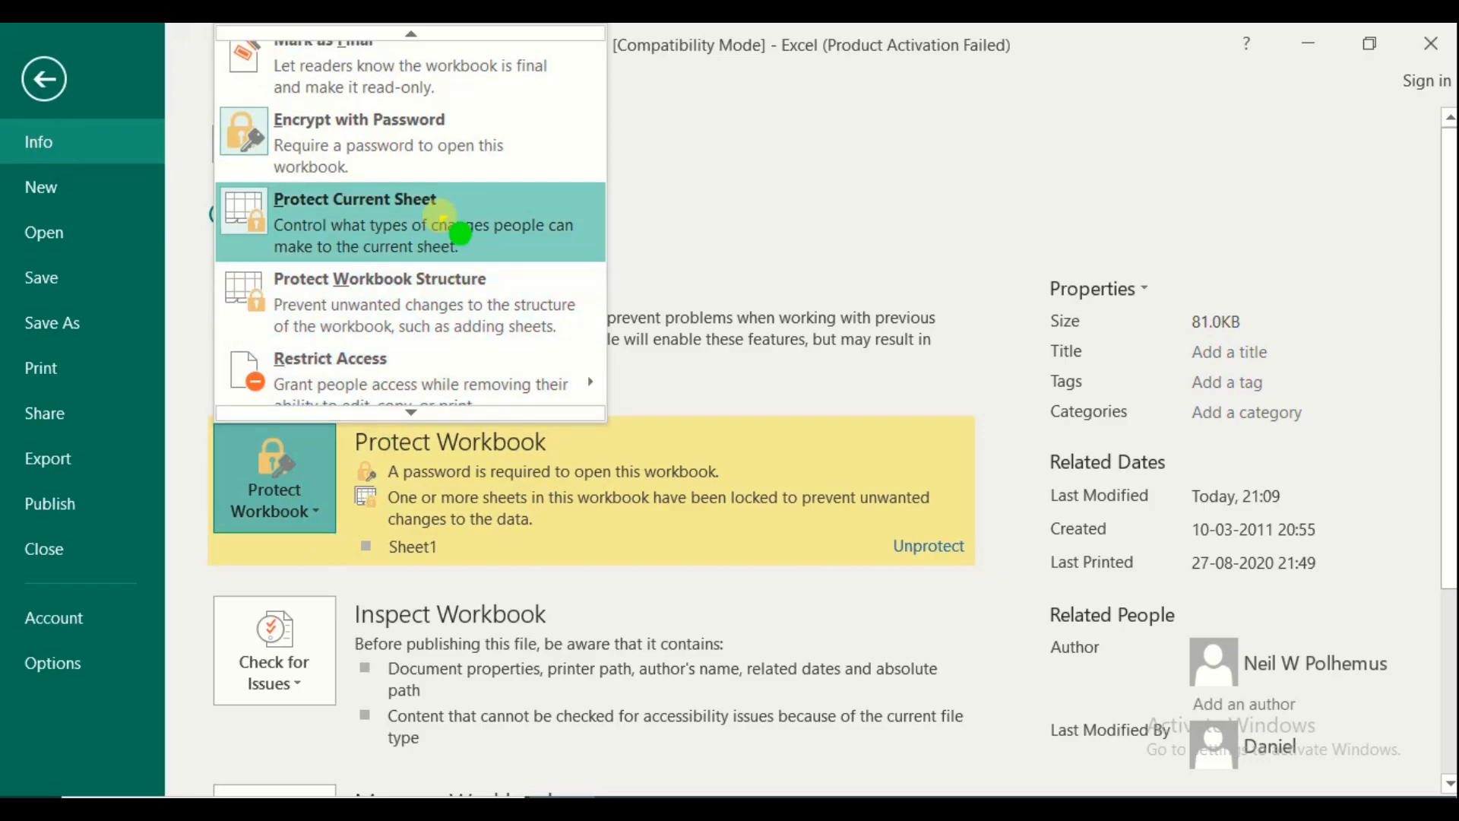
pyautogui.click(448, 224)
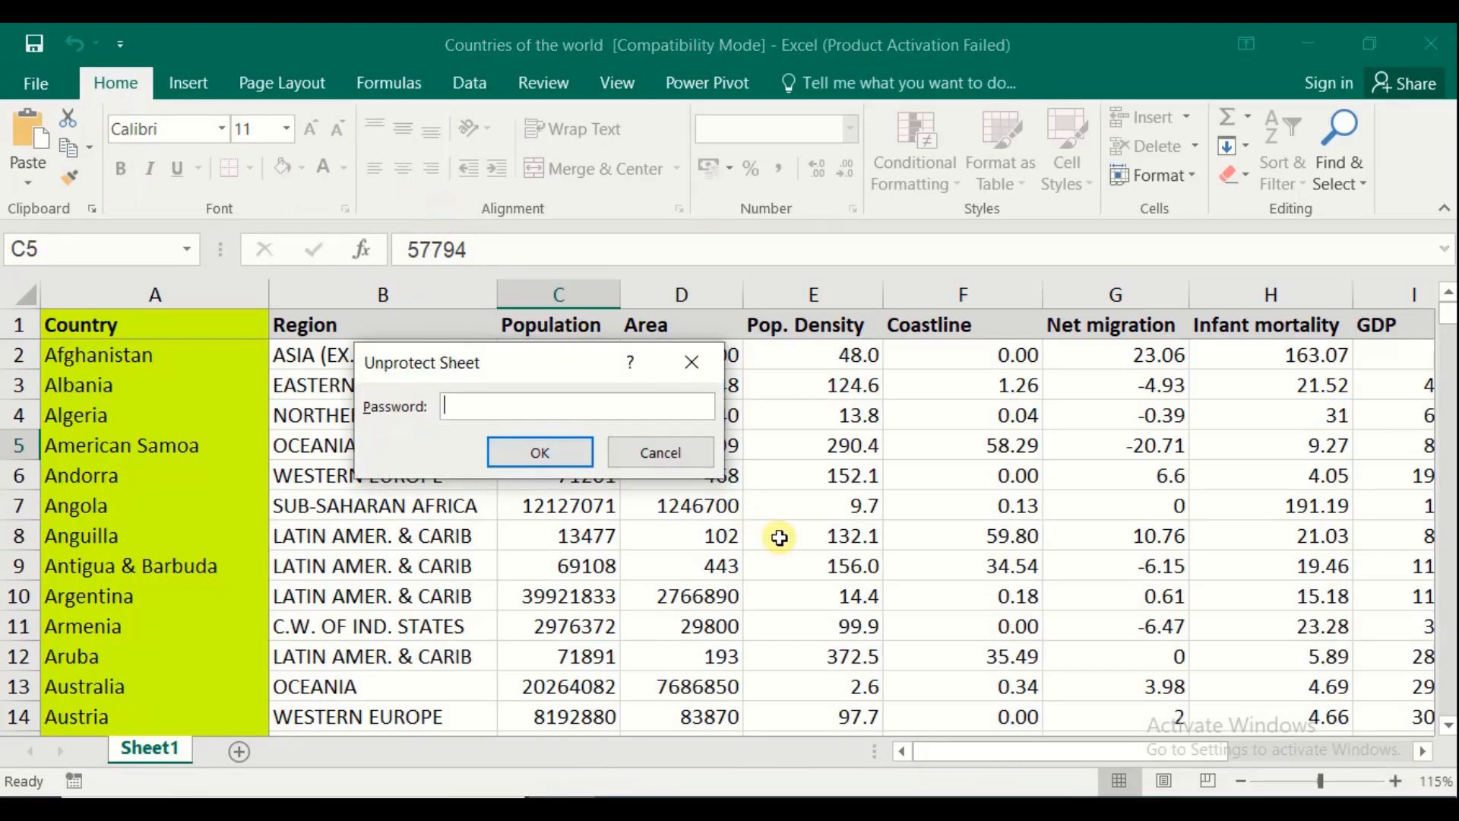
pyautogui.write('•••')
pyautogui.press('Return')
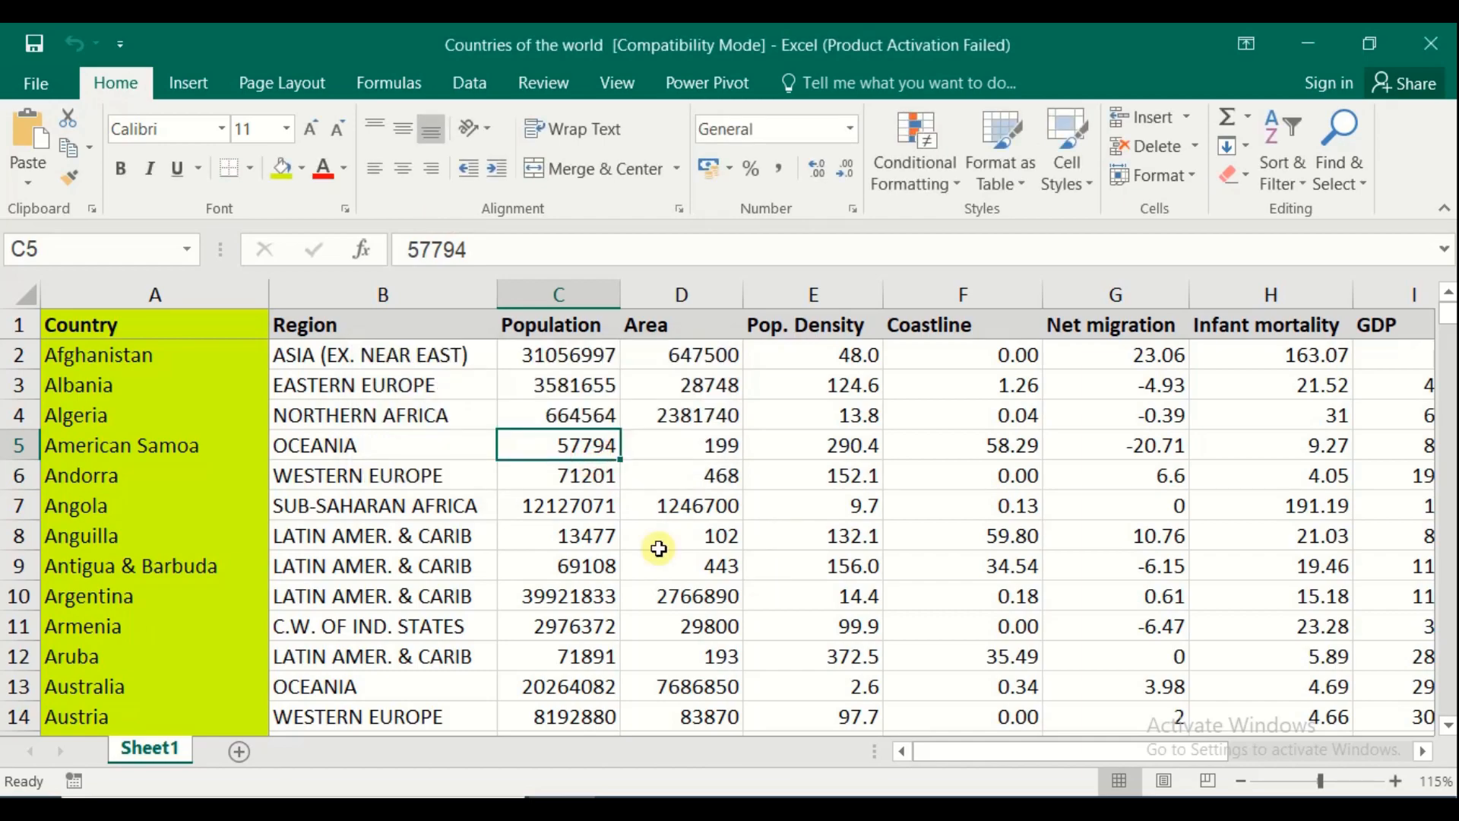
pyautogui.write('65654')
pyautogui.press('Return')
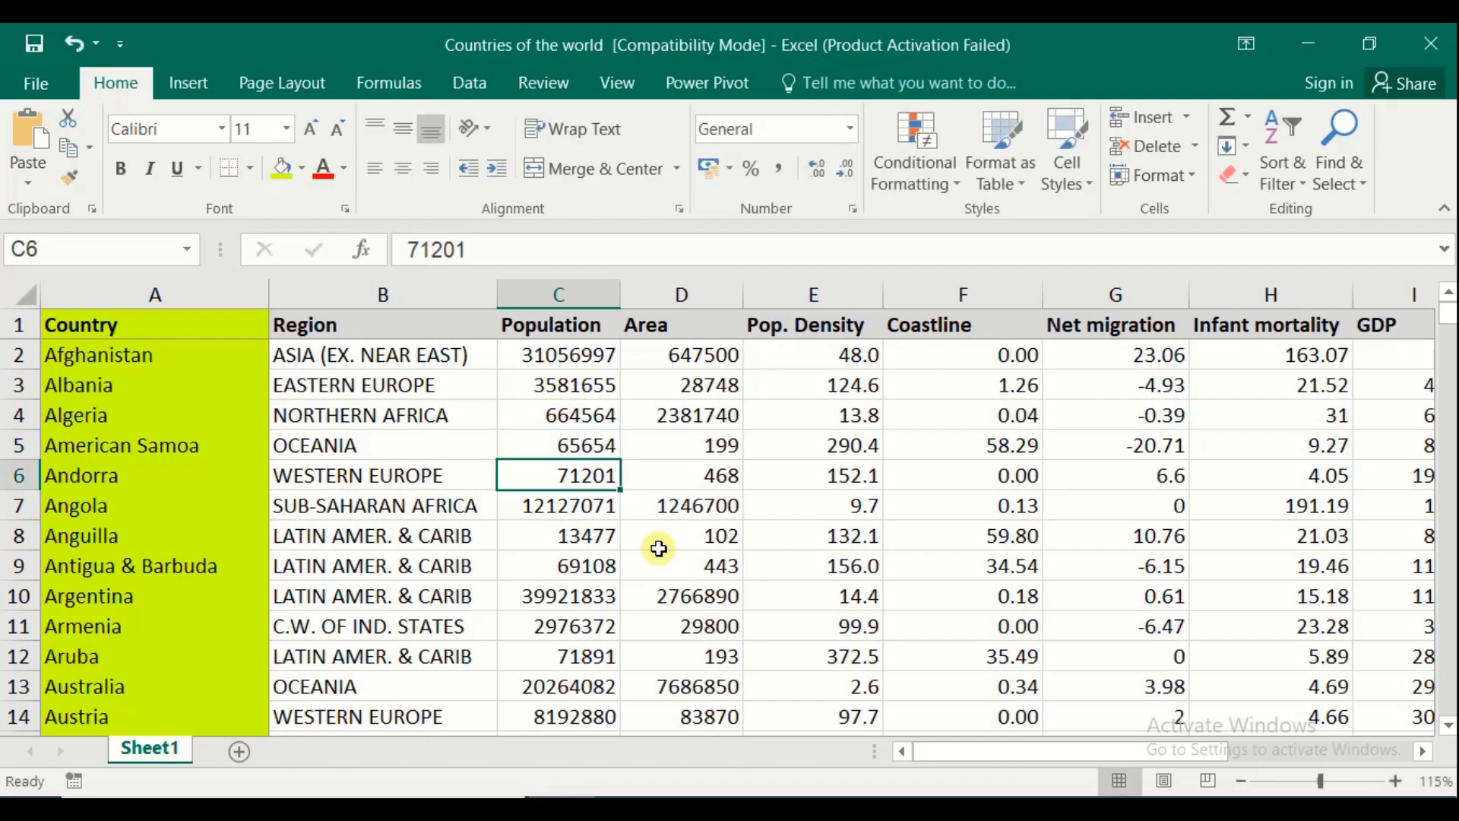
pyautogui.click(593, 537)
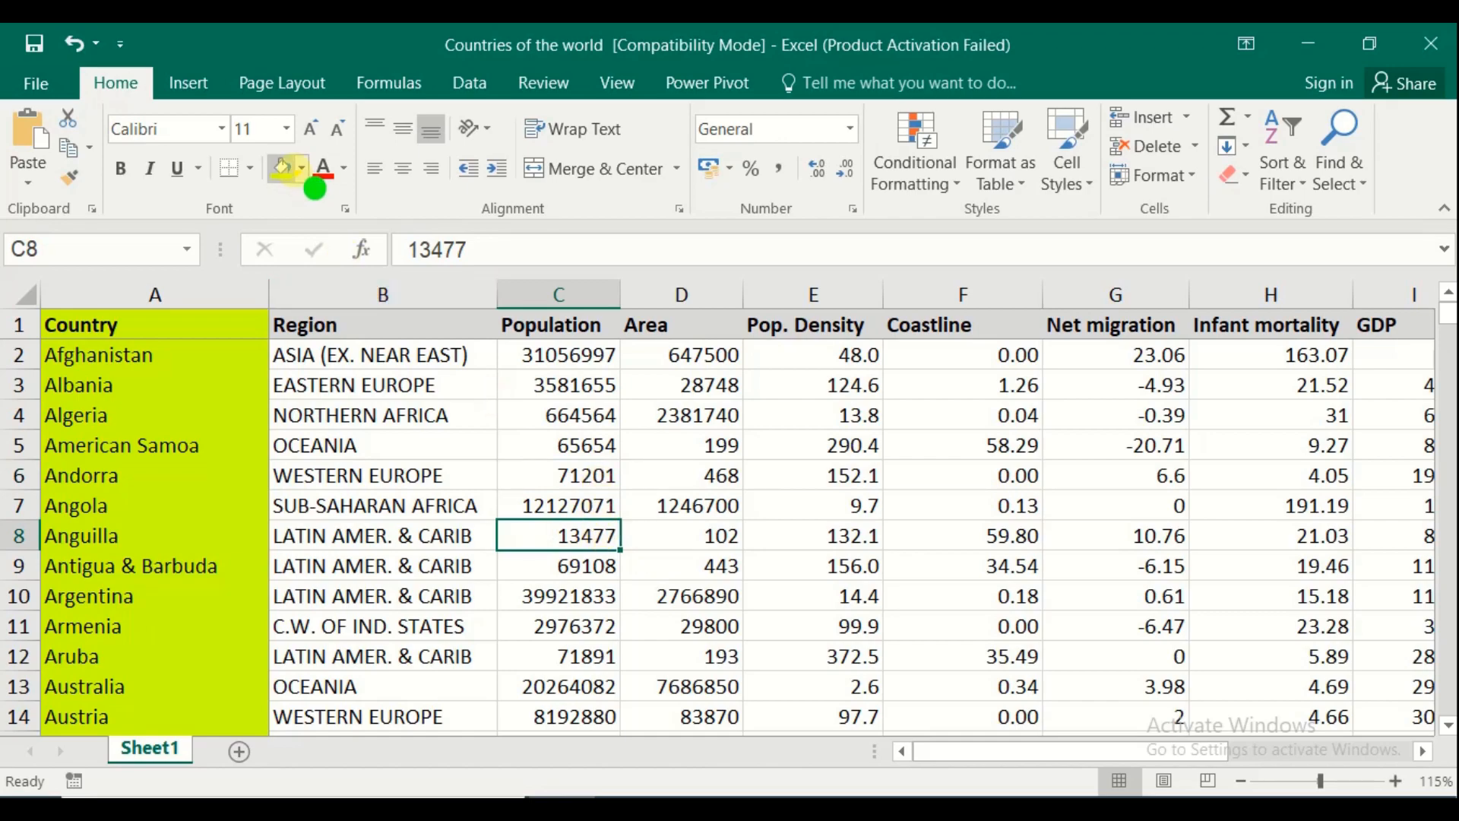
pyautogui.click(42, 85)
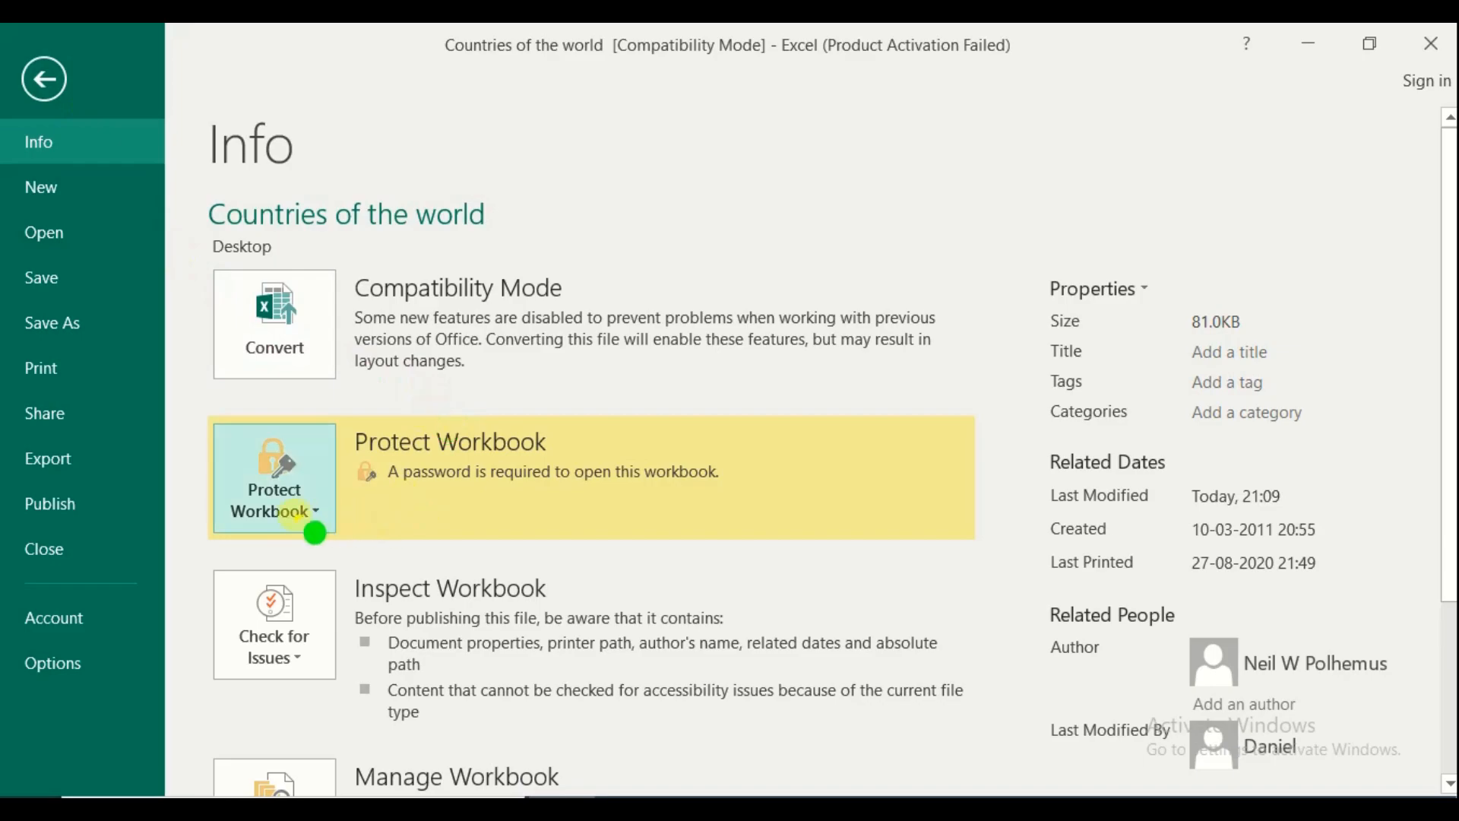
pyautogui.click(315, 532)
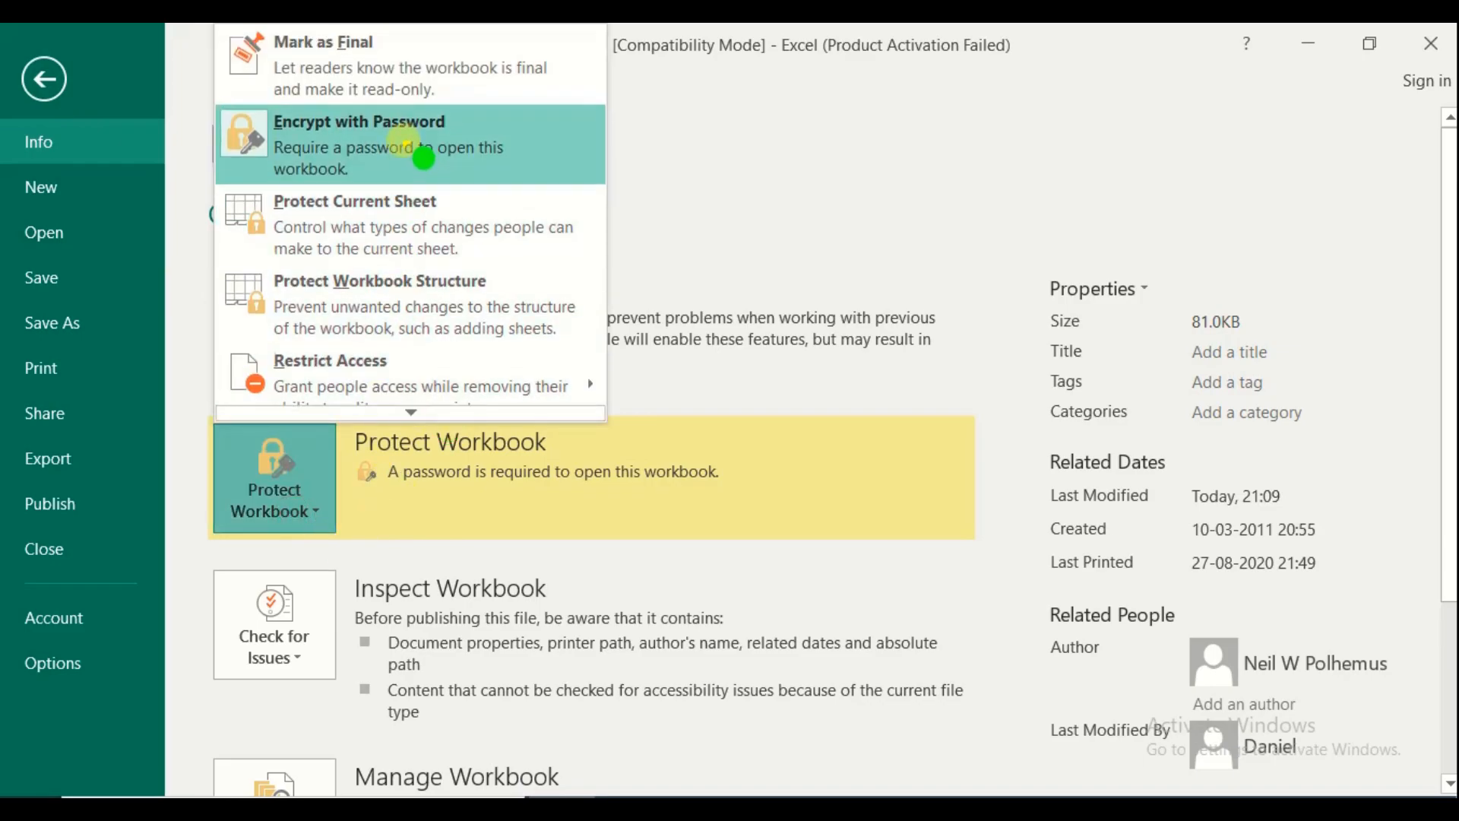
pyautogui.click(444, 149)
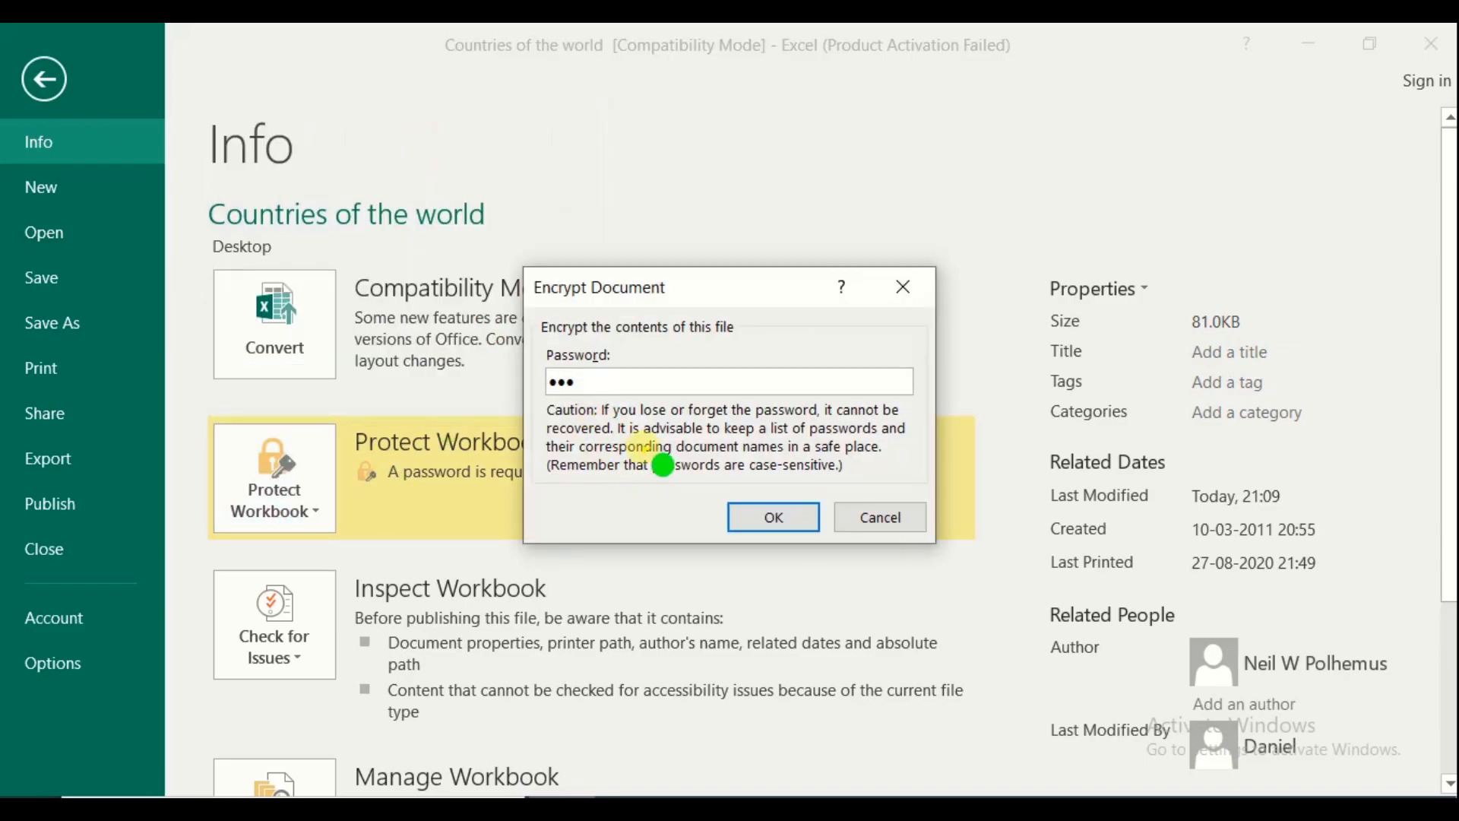
pyautogui.click(908, 517)
pyautogui.press('Escape')
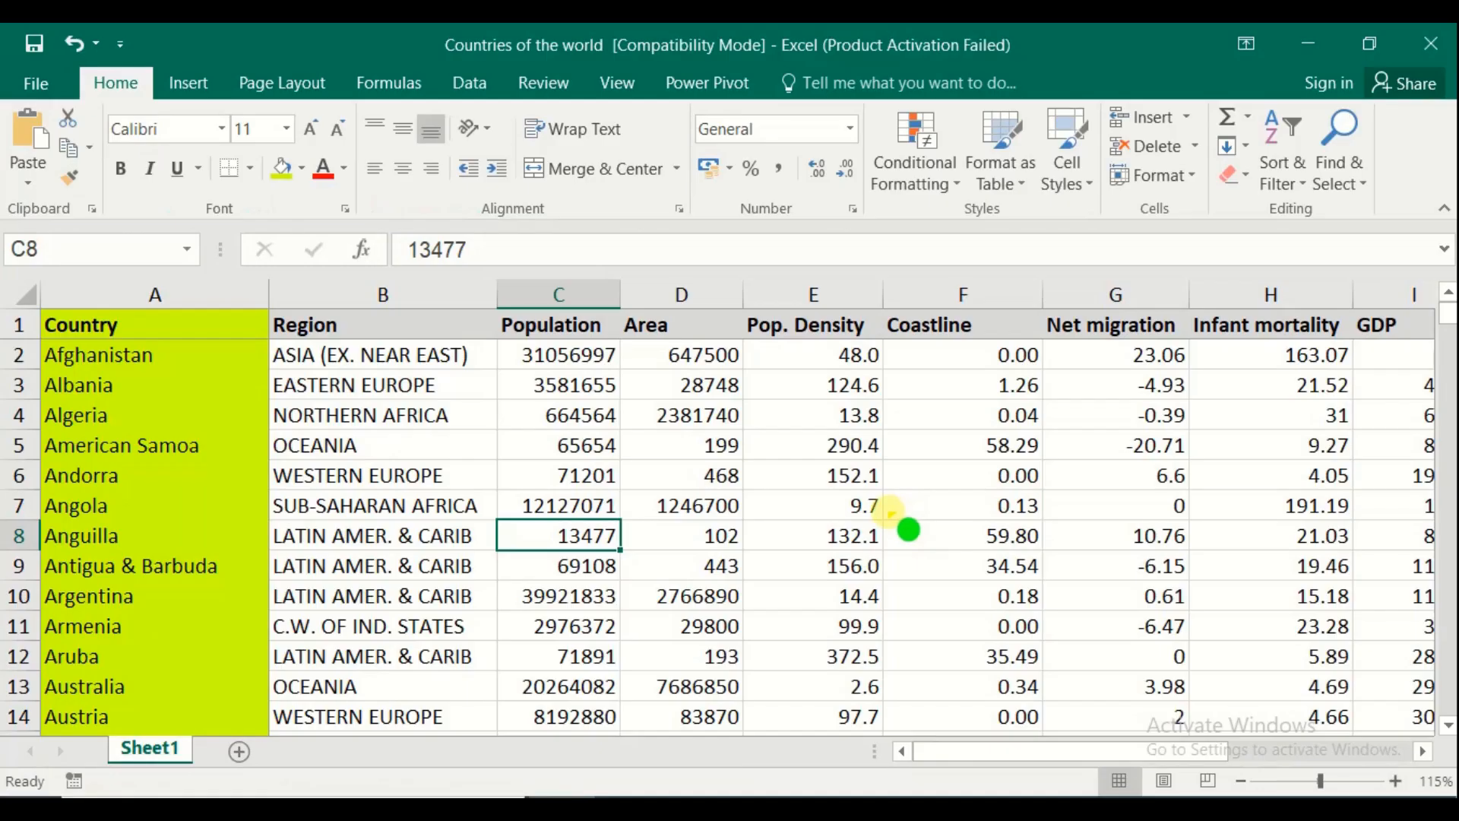
pyautogui.click(38, 82)
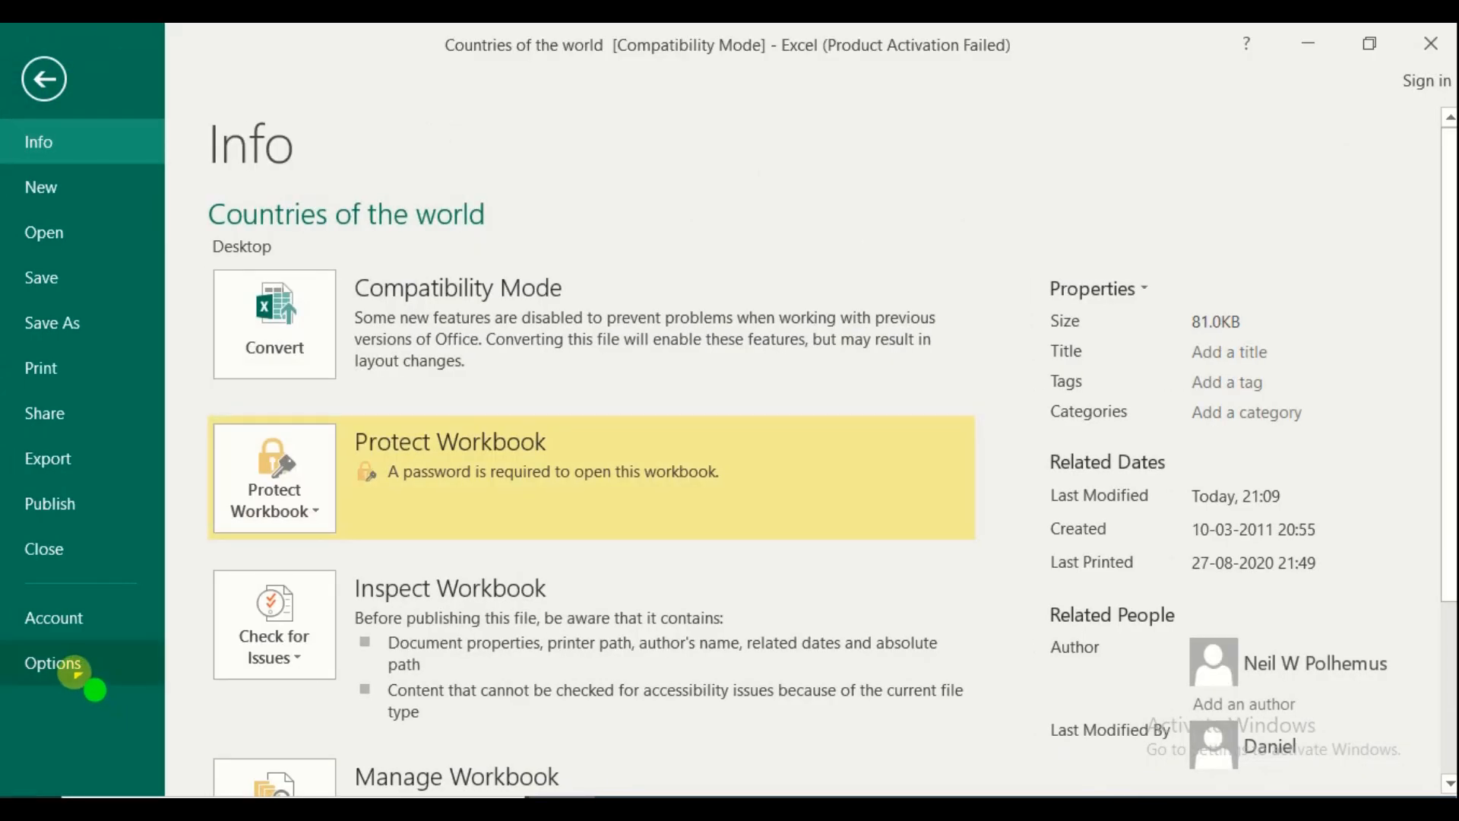
# On the Excel Options Save page, toggle keeping the last autosaved version and try an 8-minute AutoRecover interval
pyautogui.click(76, 672)
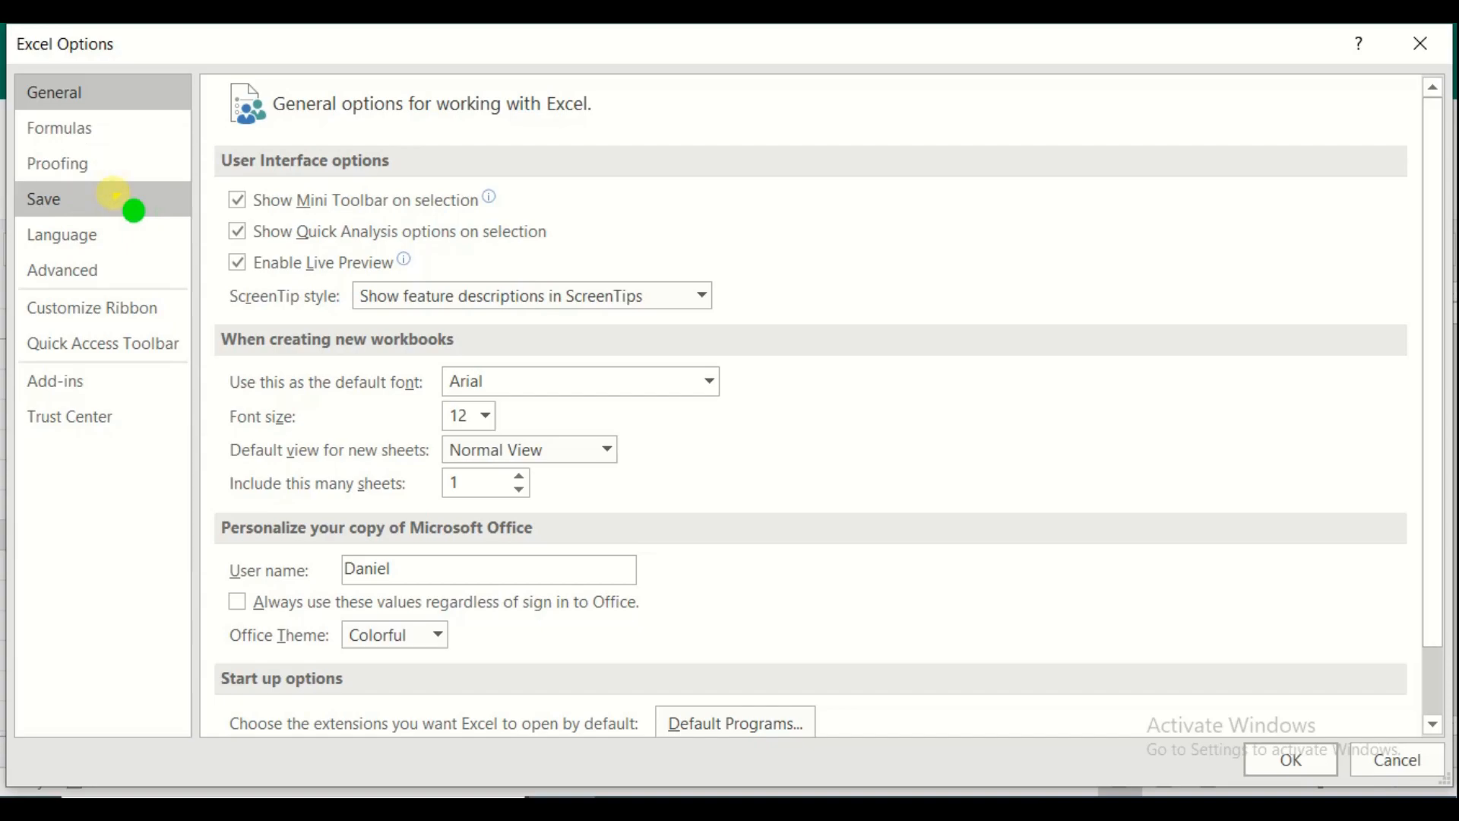
pyautogui.click(112, 196)
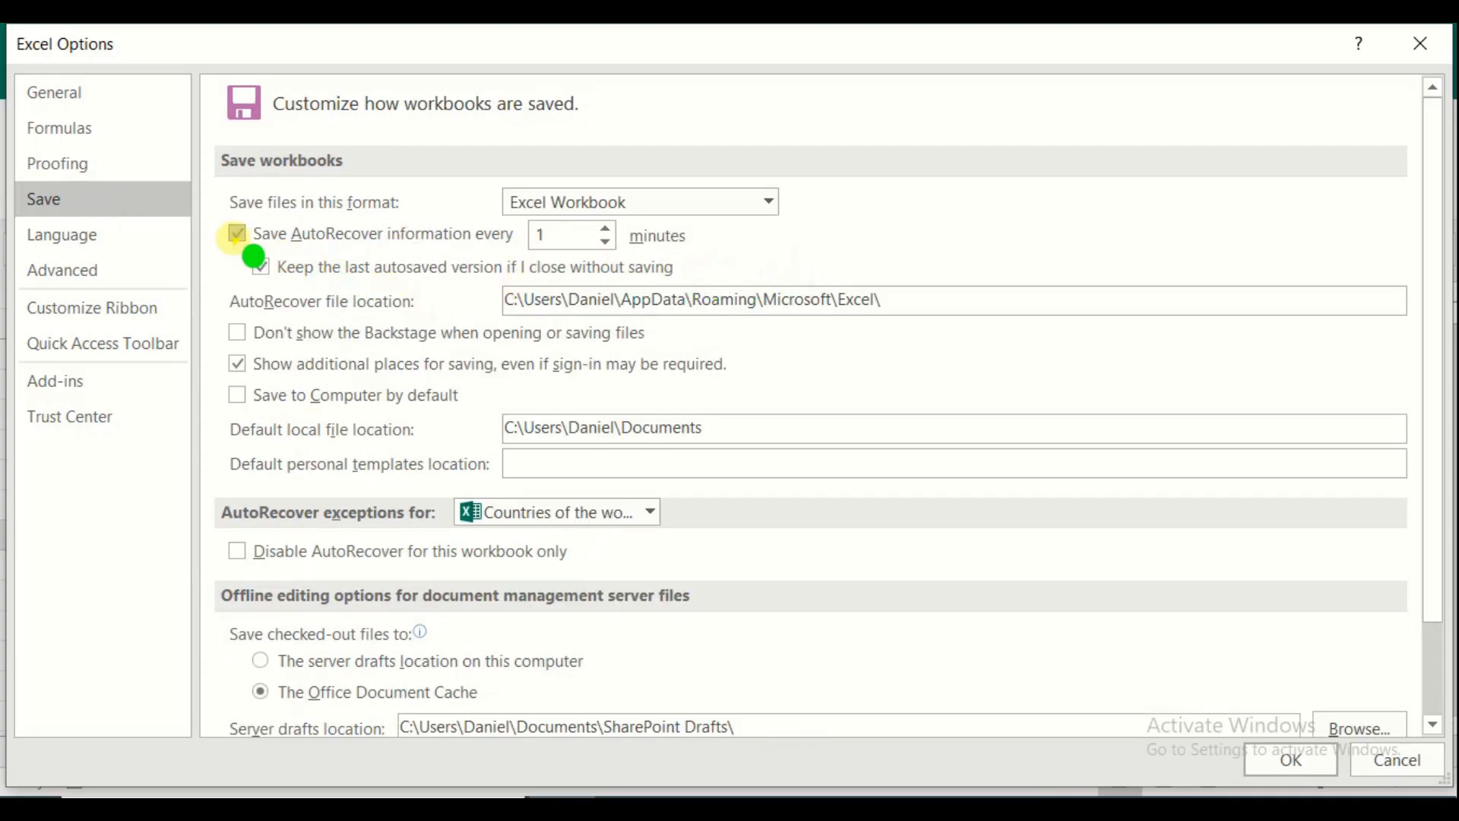
pyautogui.click(259, 265)
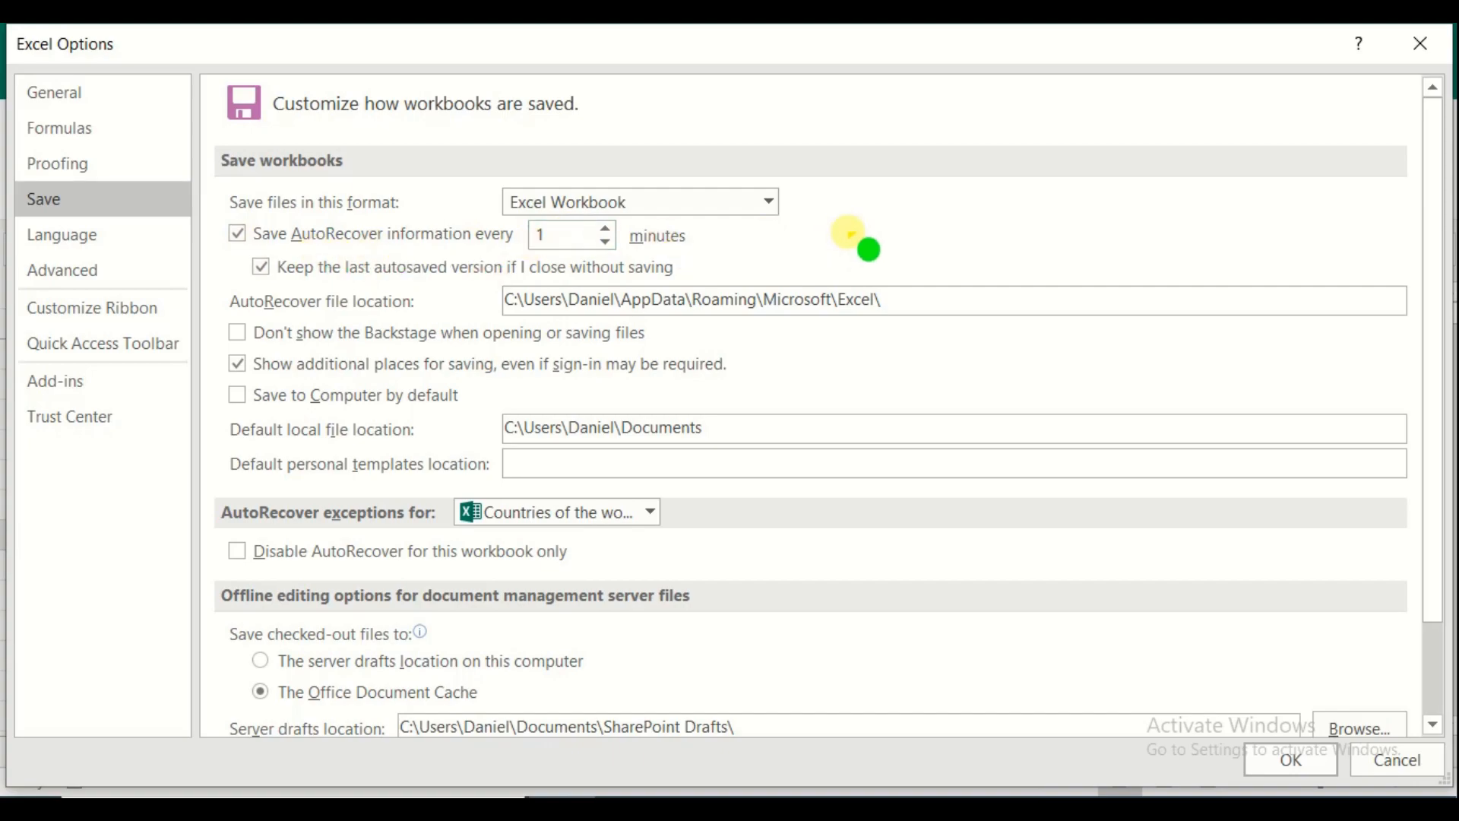
pyautogui.click(553, 237)
pyautogui.moveTo(553, 237); pyautogui.dragTo(527, 236)
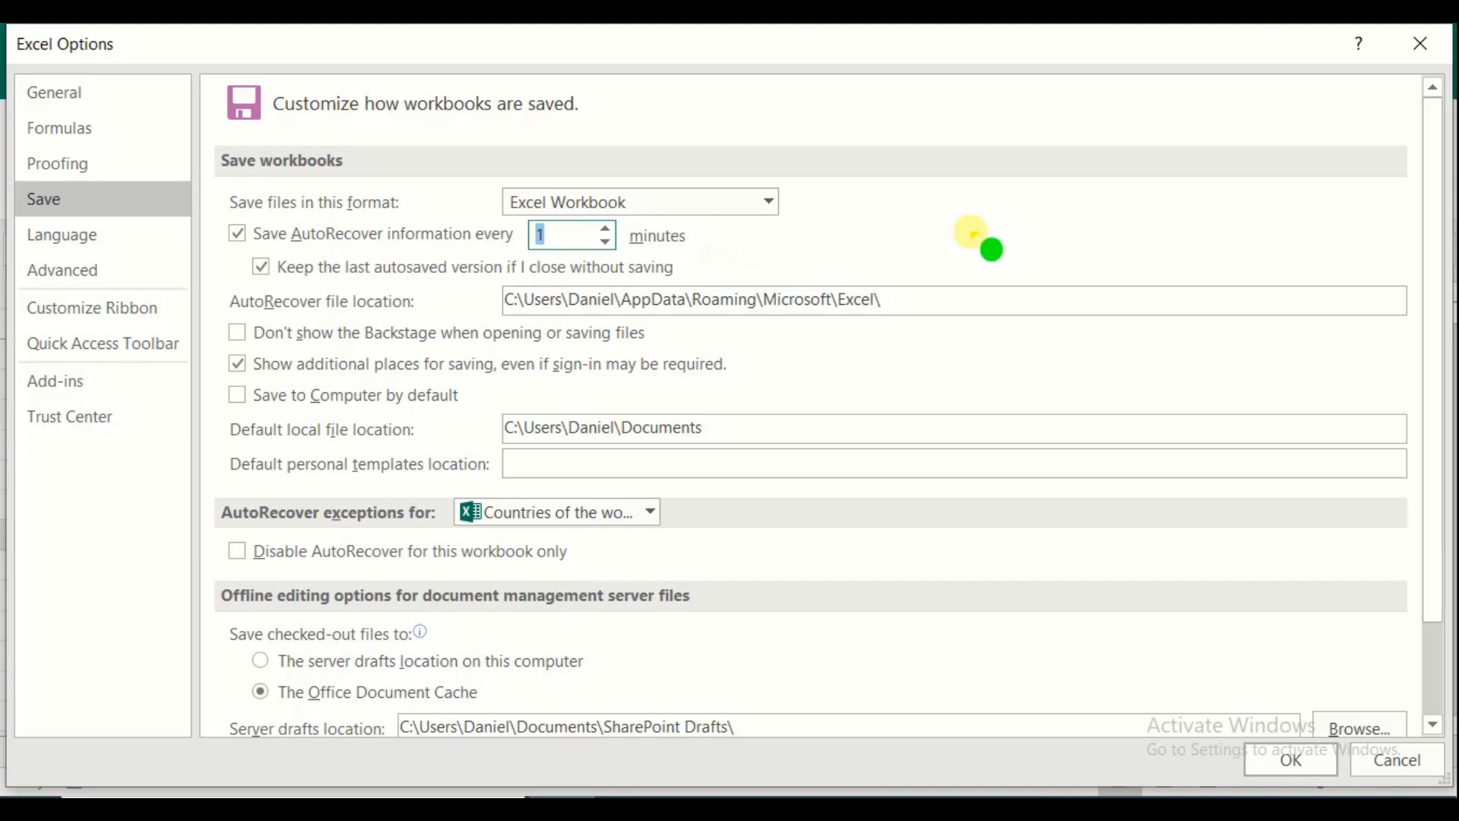
pyautogui.write('8')
# Turn AutoRecover off and back on, review its file location path, and apply the settings
pyautogui.click(238, 235)
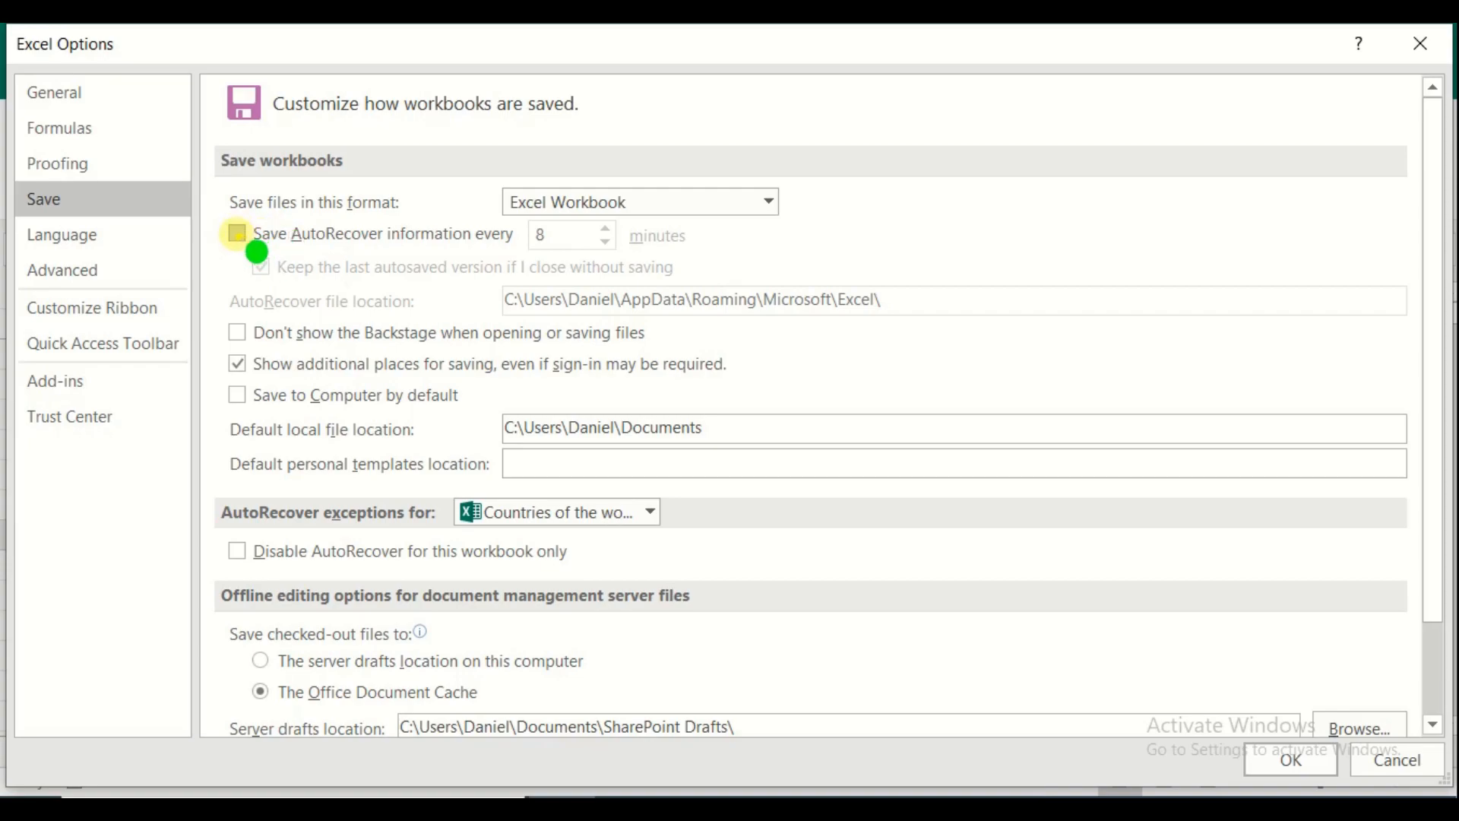
pyautogui.click(236, 233)
pyautogui.moveTo(562, 238); pyautogui.dragTo(532, 235)
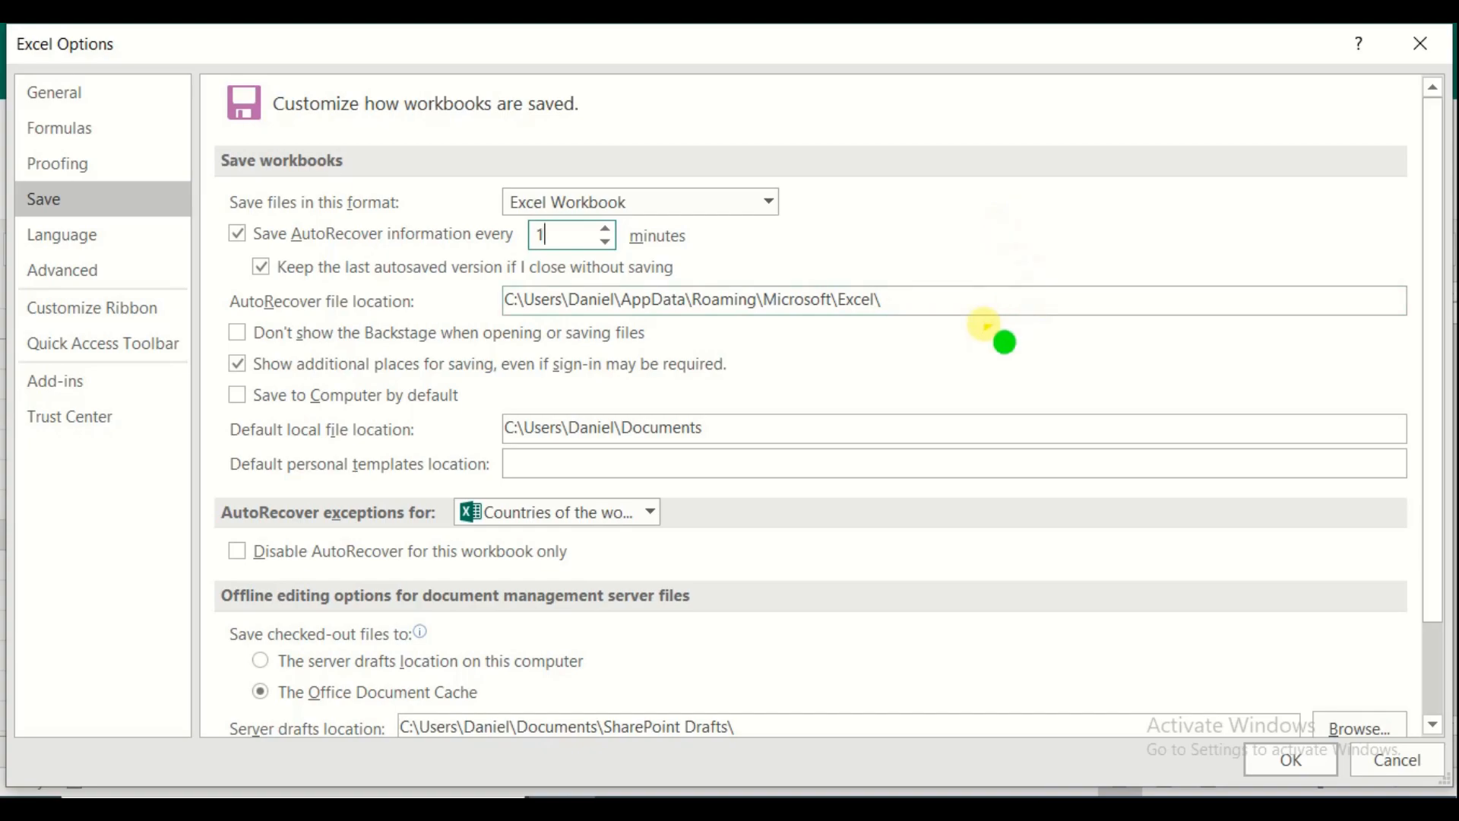
pyautogui.moveTo(925, 301); pyautogui.dragTo(482, 316)
pyautogui.click(600, 305)
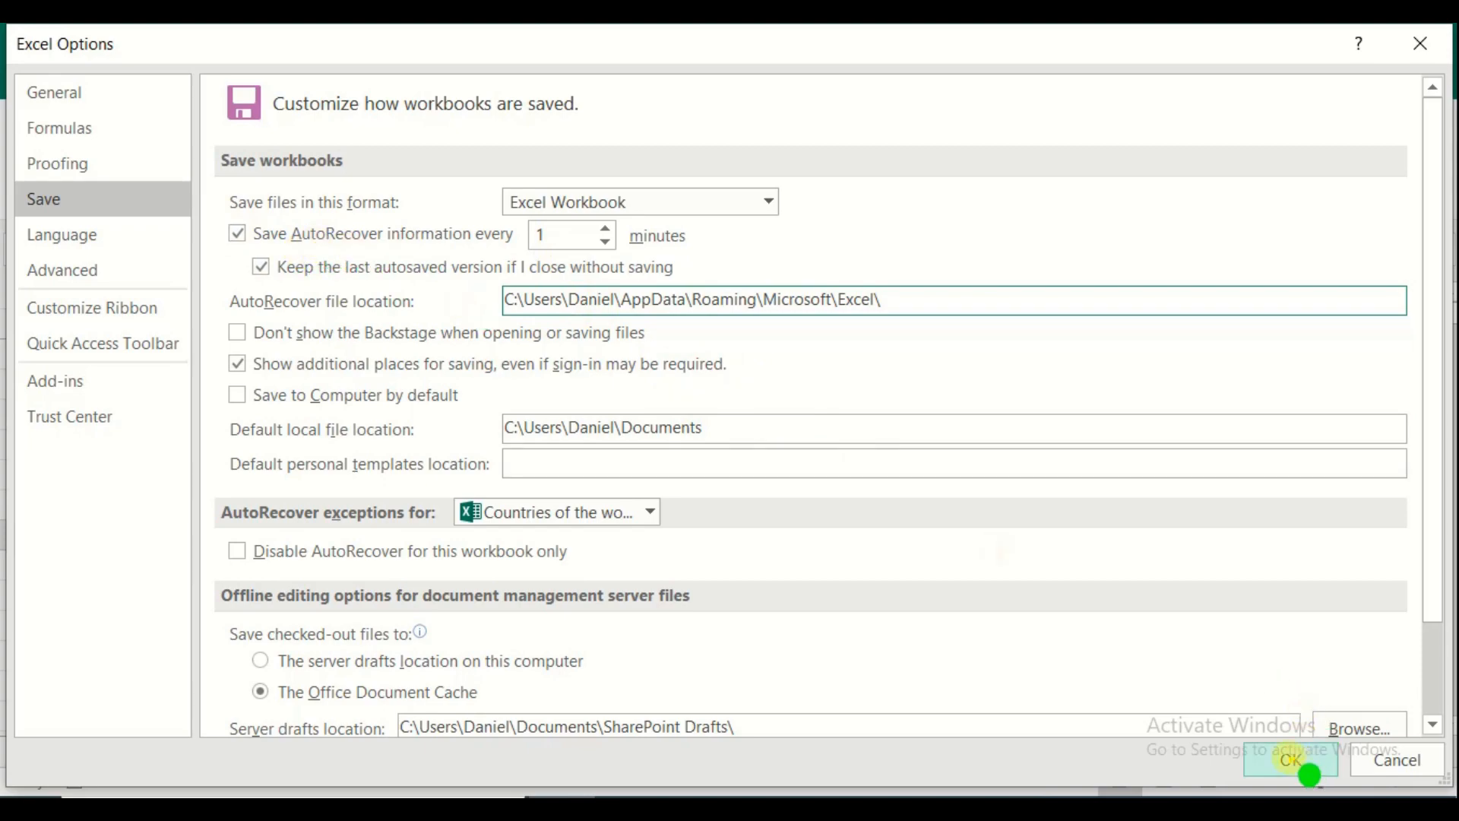
pyautogui.click(1296, 761)
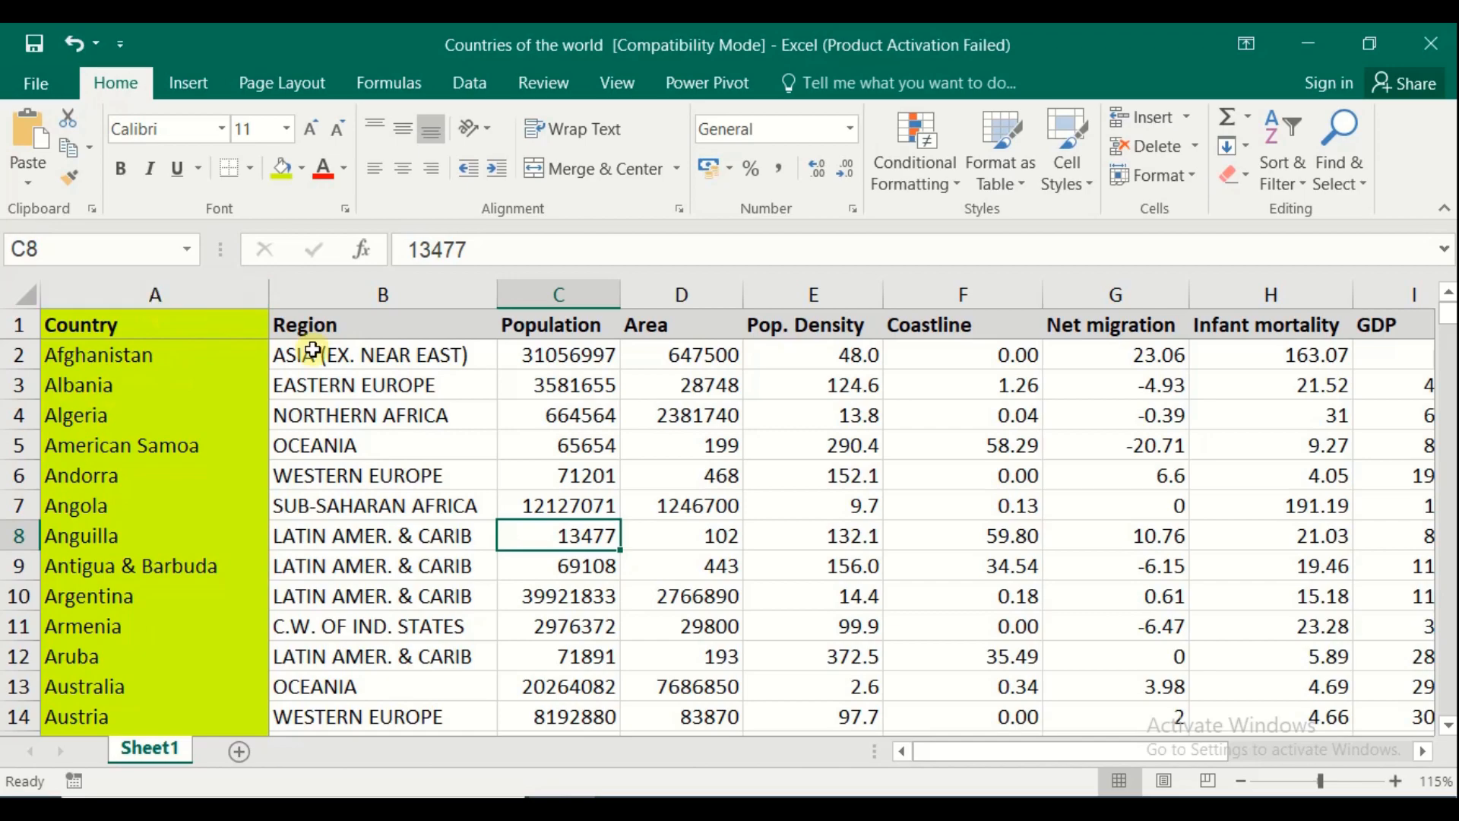
# Fill column C orange, repeat it on columns E and G with F4, then reselect C to view its statistics
pyautogui.click(567, 287)
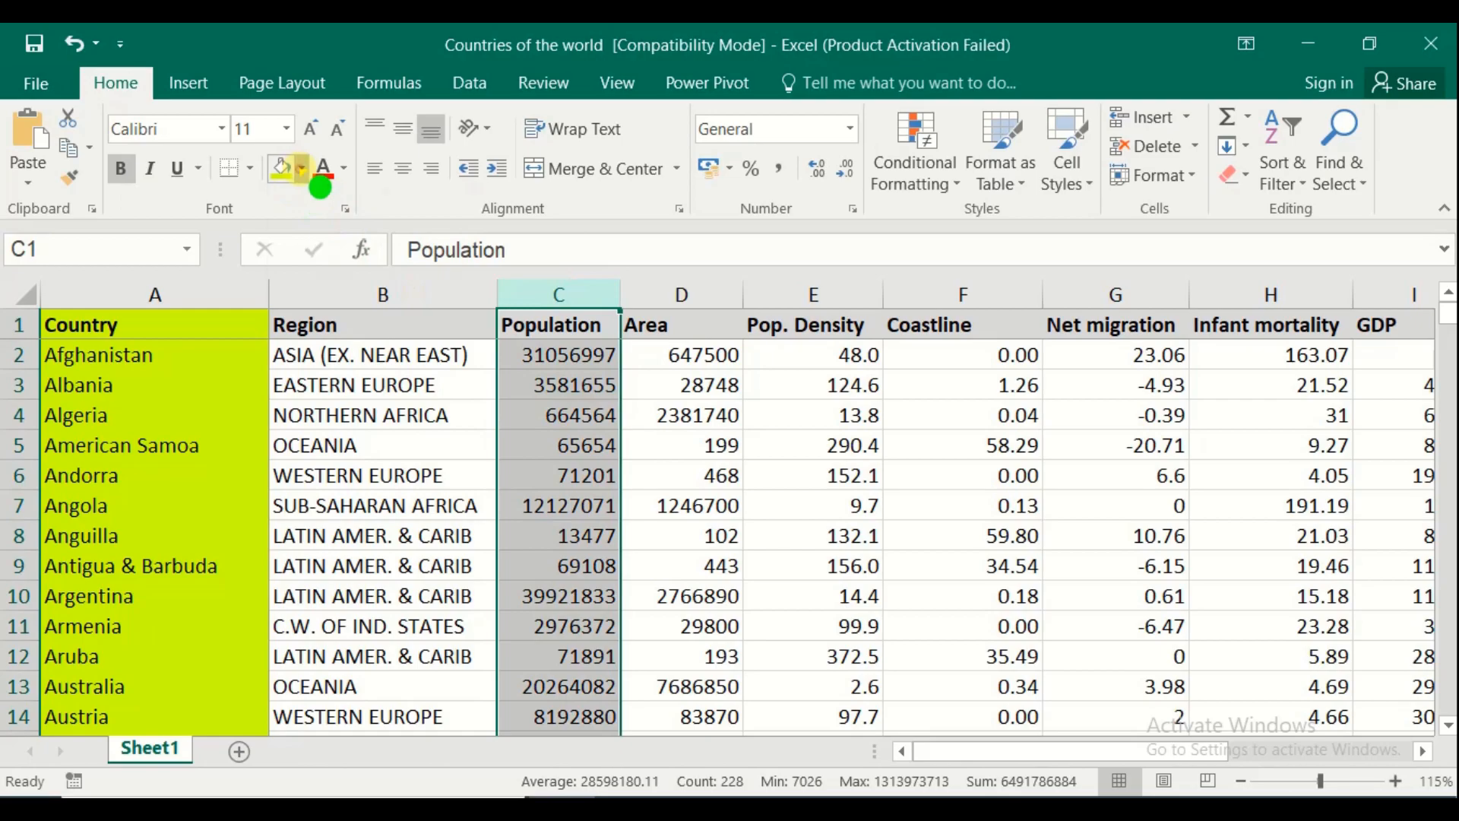
pyautogui.click(302, 169)
pyautogui.click(474, 302)
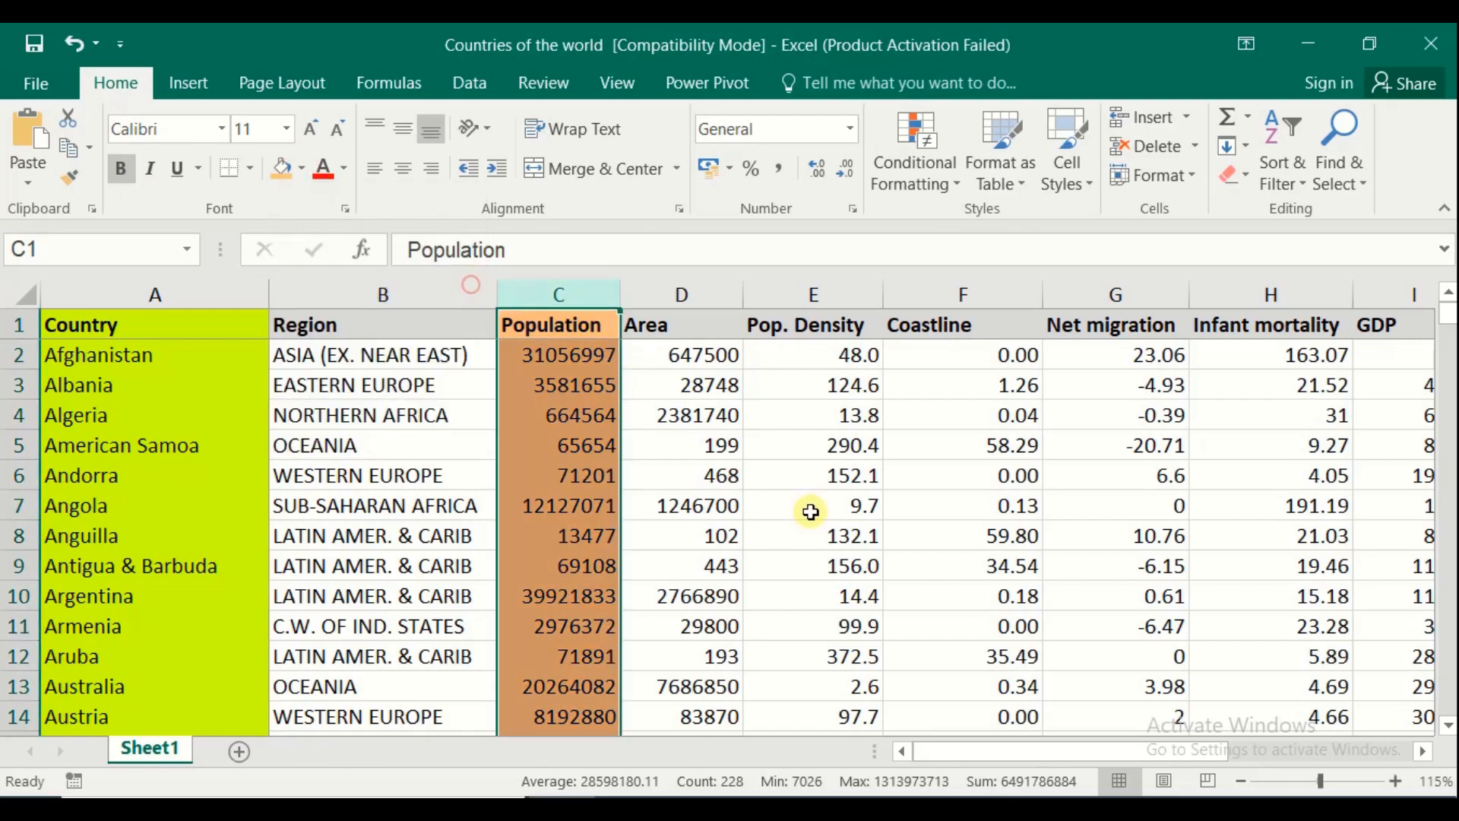
pyautogui.click(825, 287)
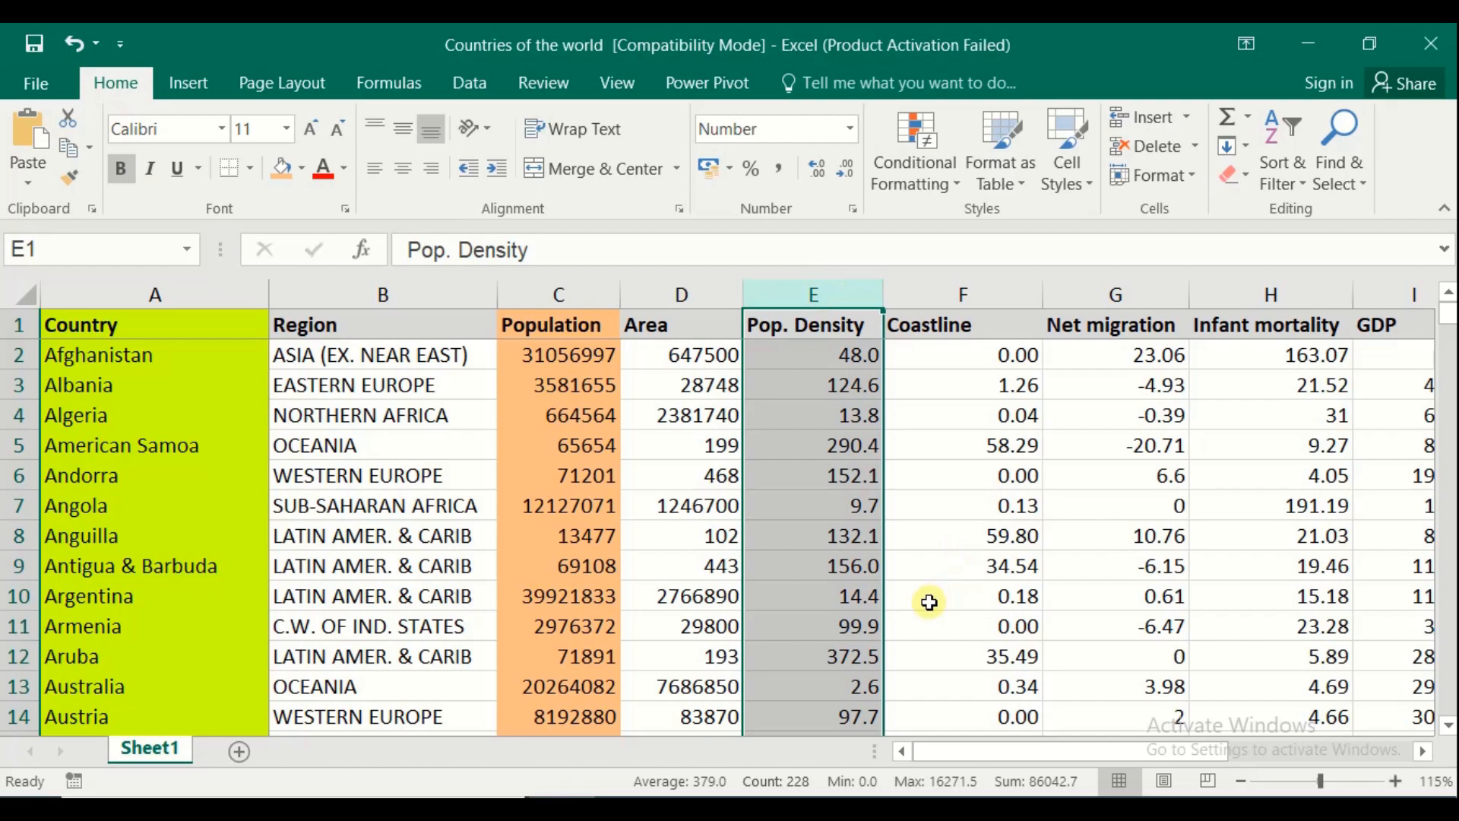
pyautogui.press('F4')
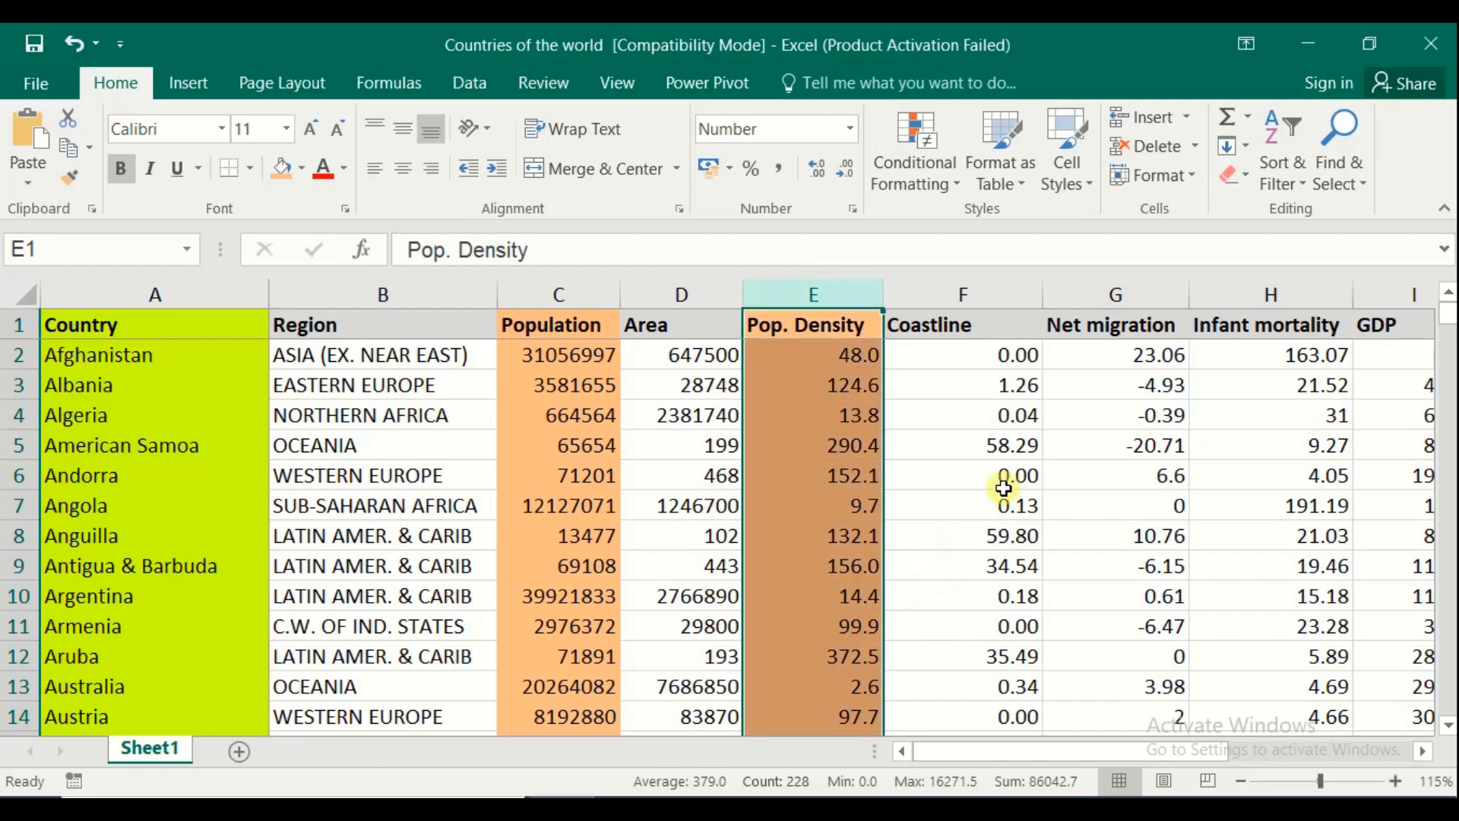
pyautogui.click(1114, 293)
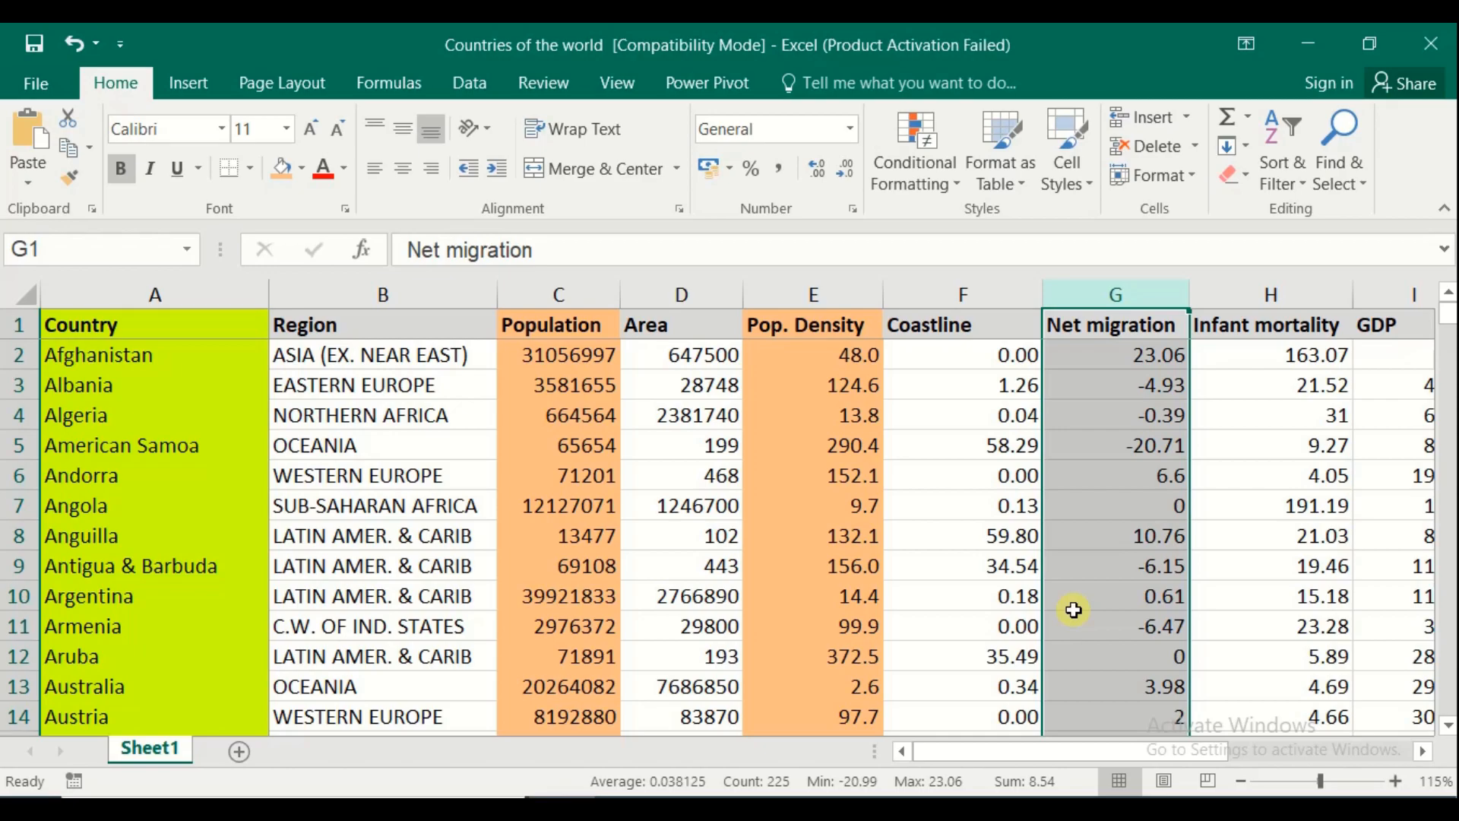
pyautogui.press('F4')
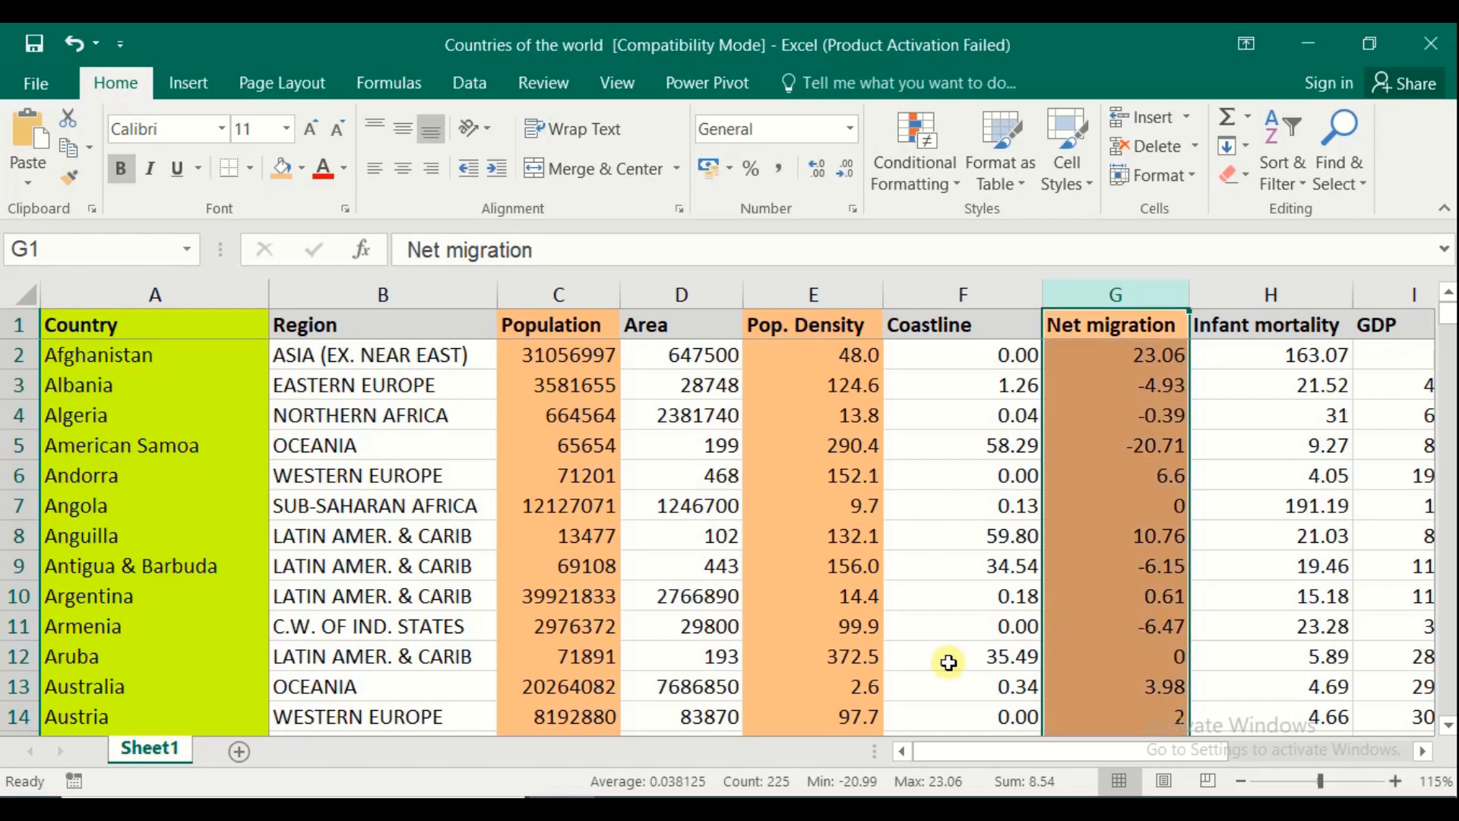
pyautogui.click(481, 400)
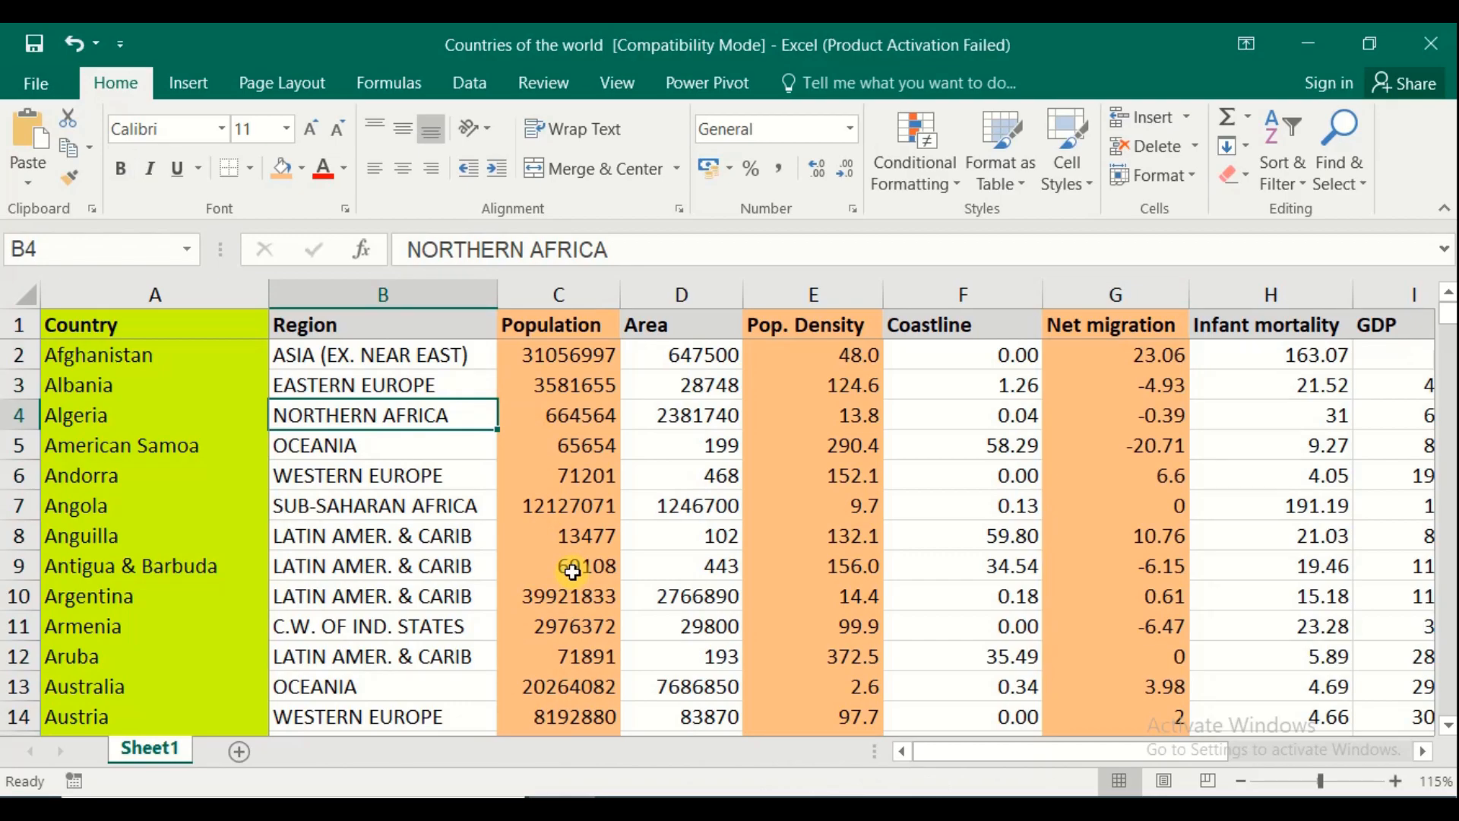
pyautogui.click(567, 295)
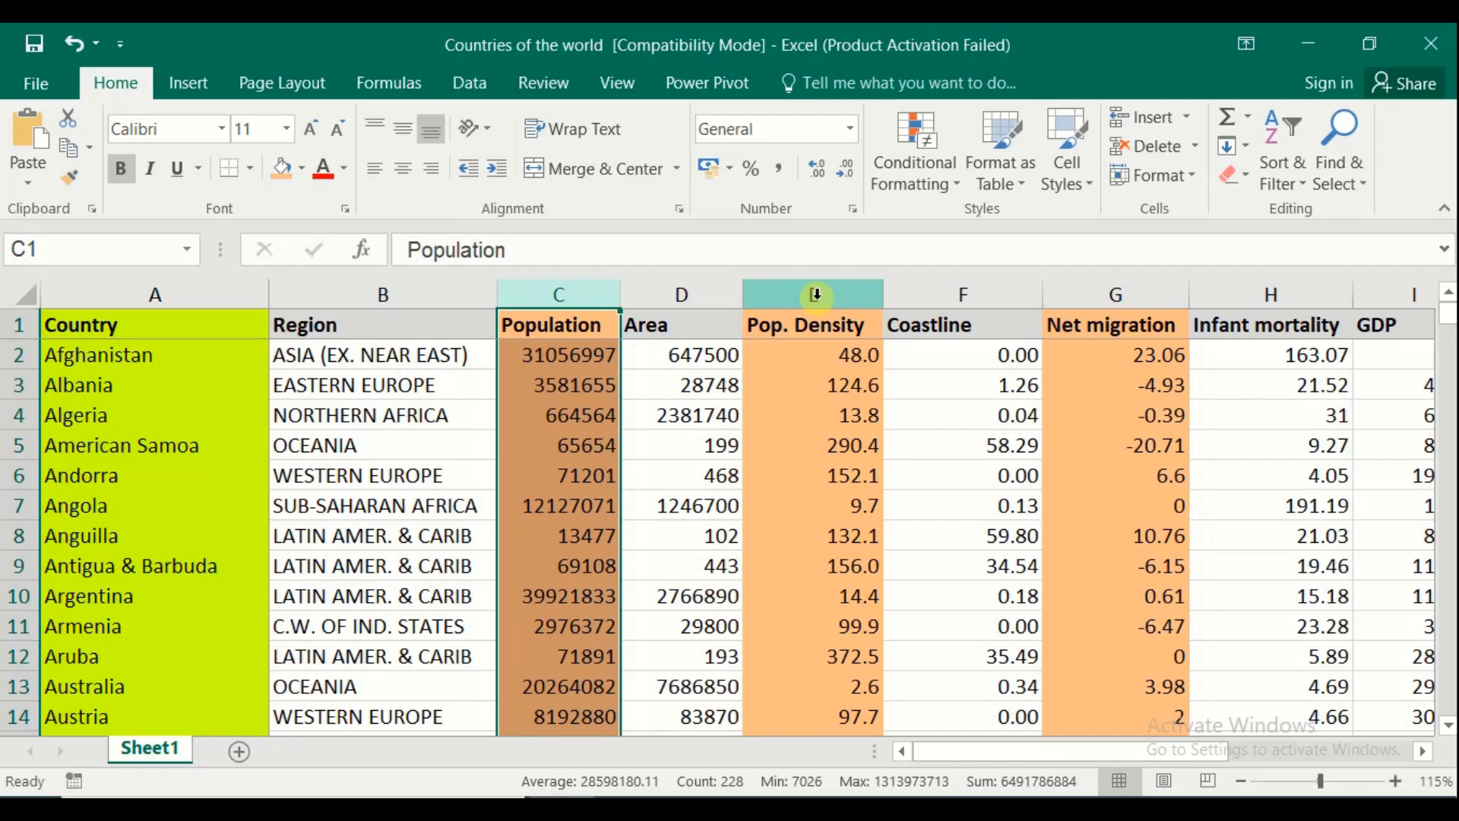
pyautogui.click(532, 390)
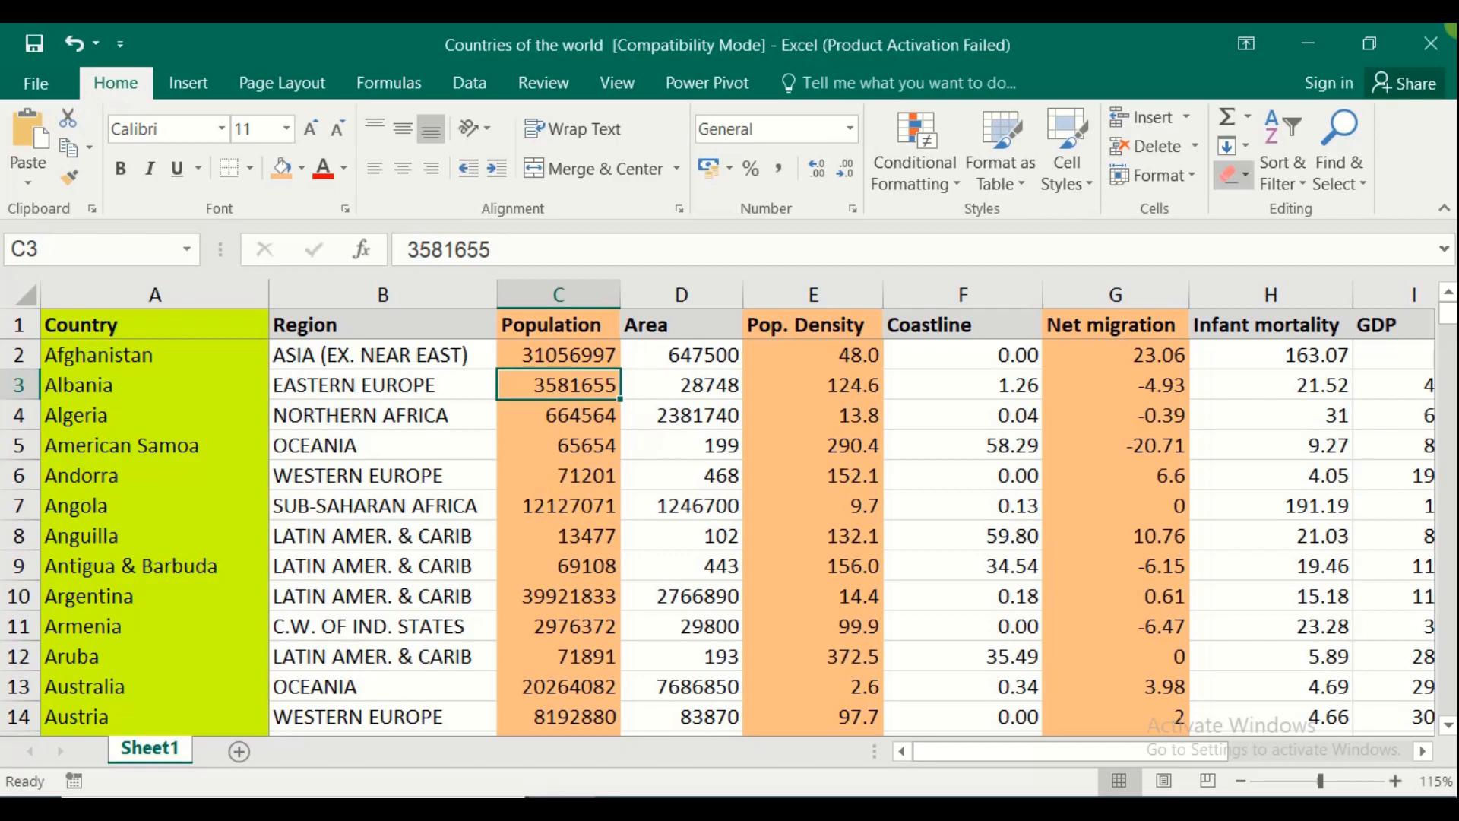
# Cancel closing Countries of the world without saving, then create a new blank workbook
pyautogui.click(1429, 42)
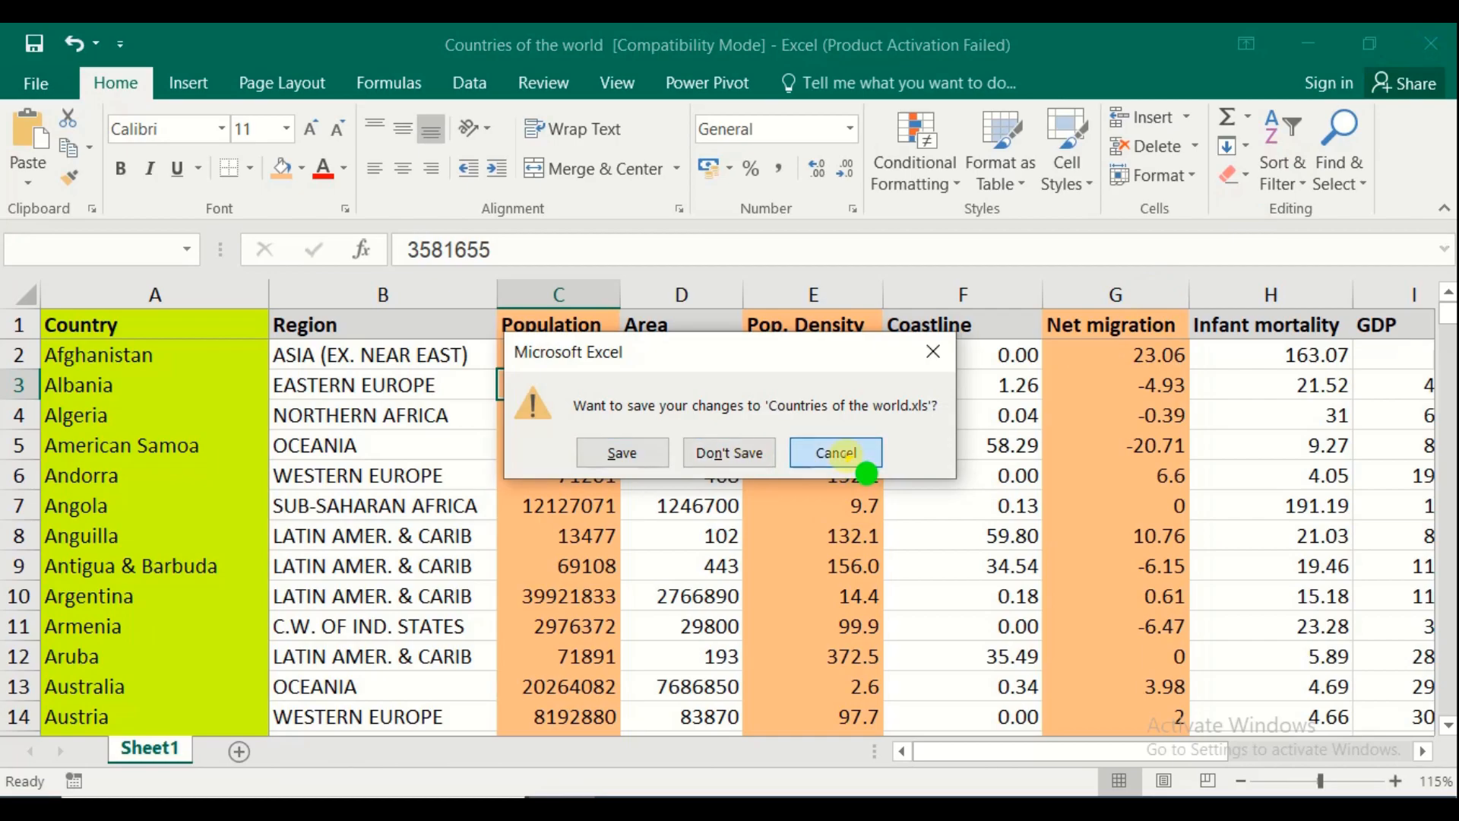
pyautogui.click(867, 463)
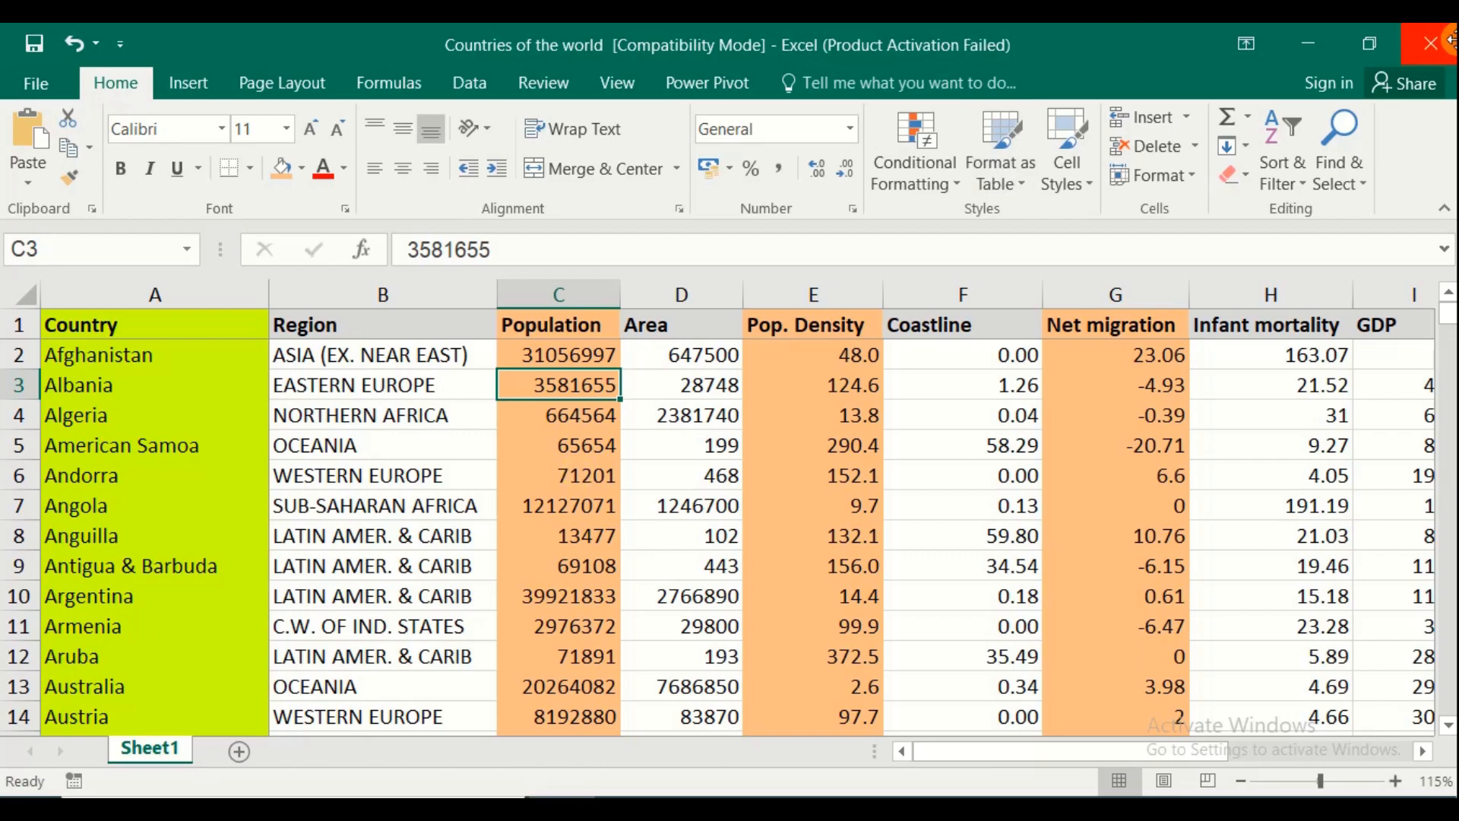
pyautogui.hotkey('ctrl', 'n')
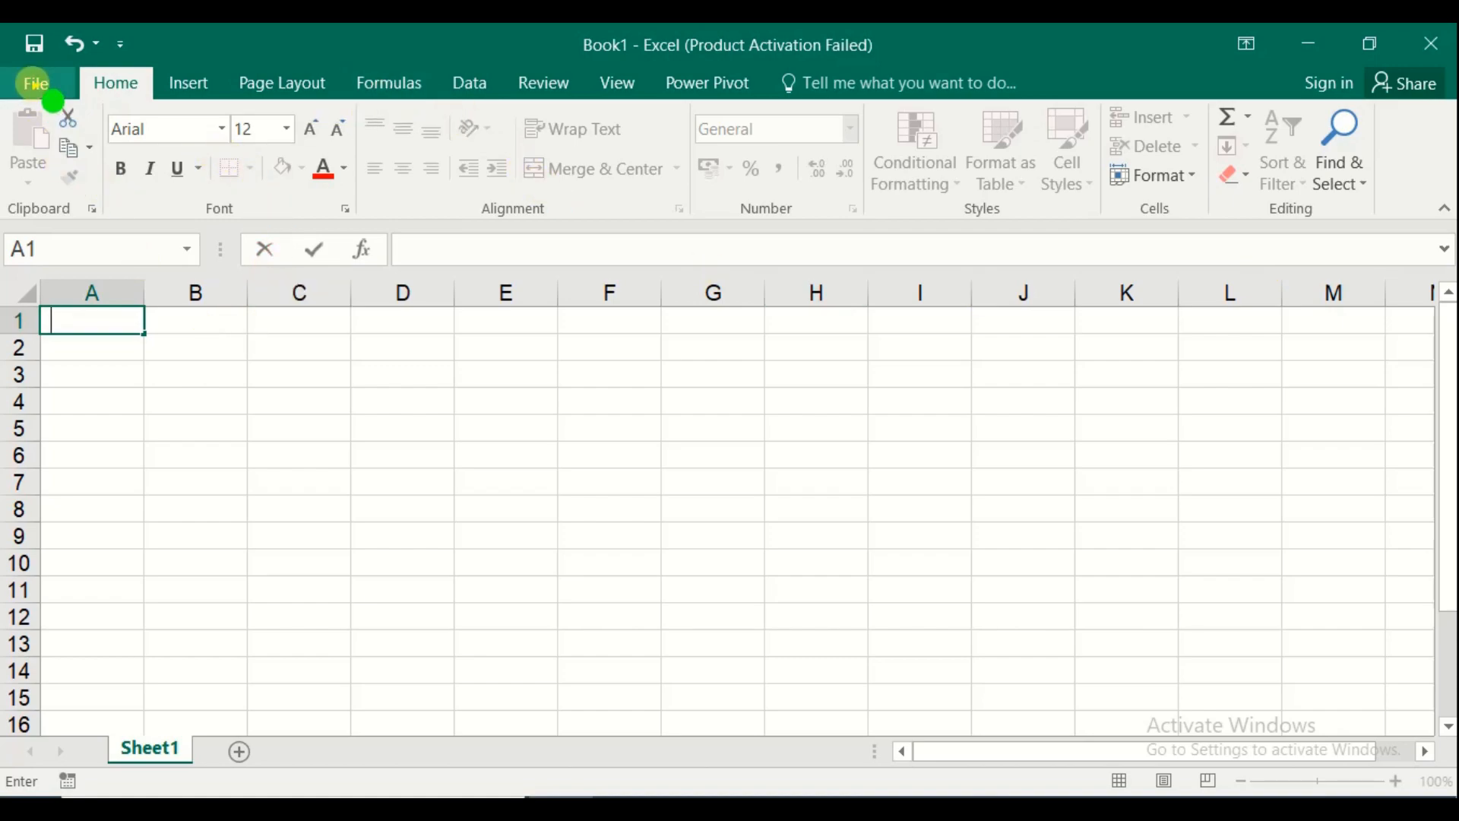
pyautogui.click(37, 83)
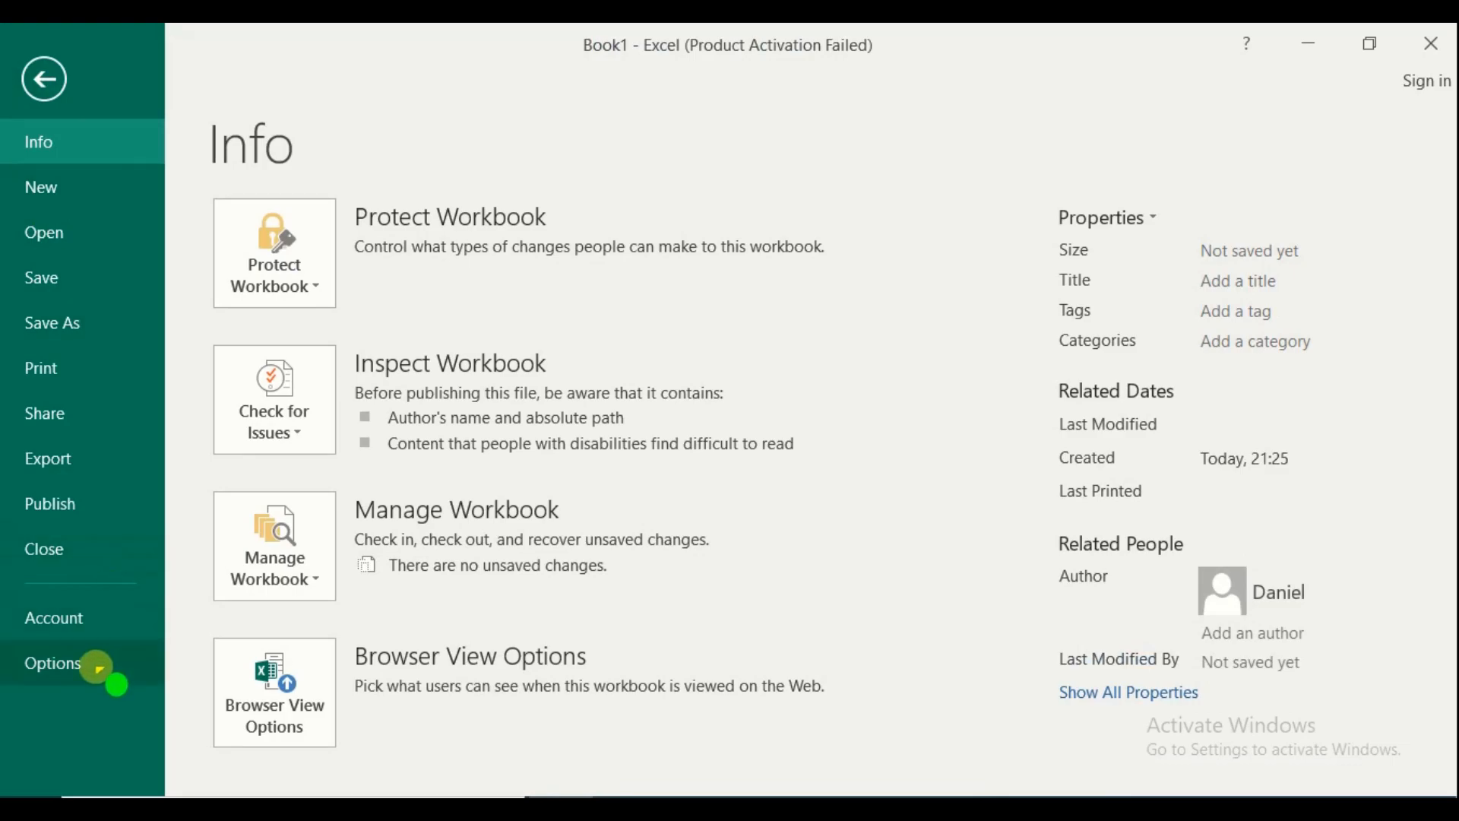
pyautogui.click(99, 669)
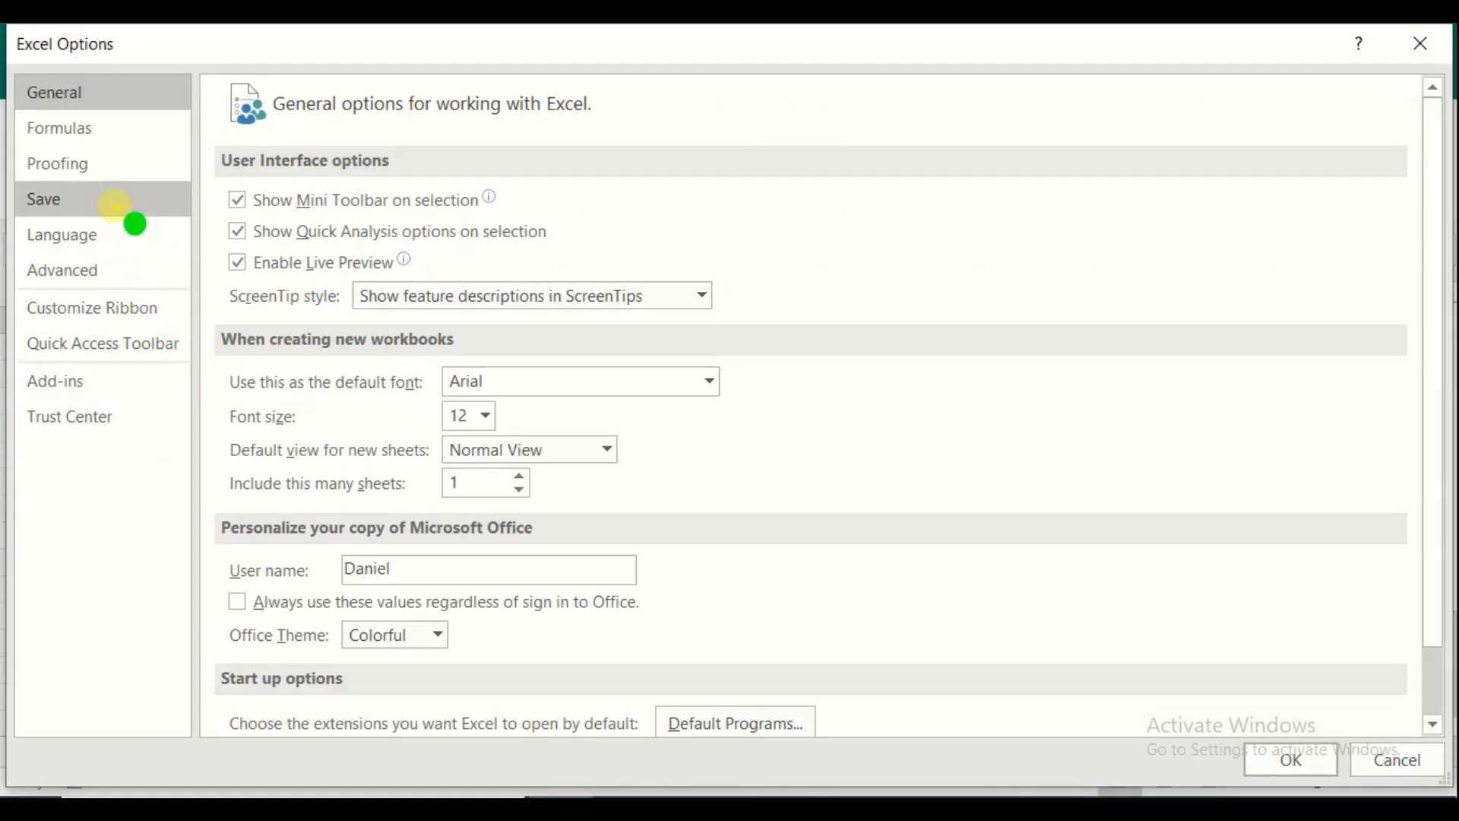
pyautogui.click(114, 202)
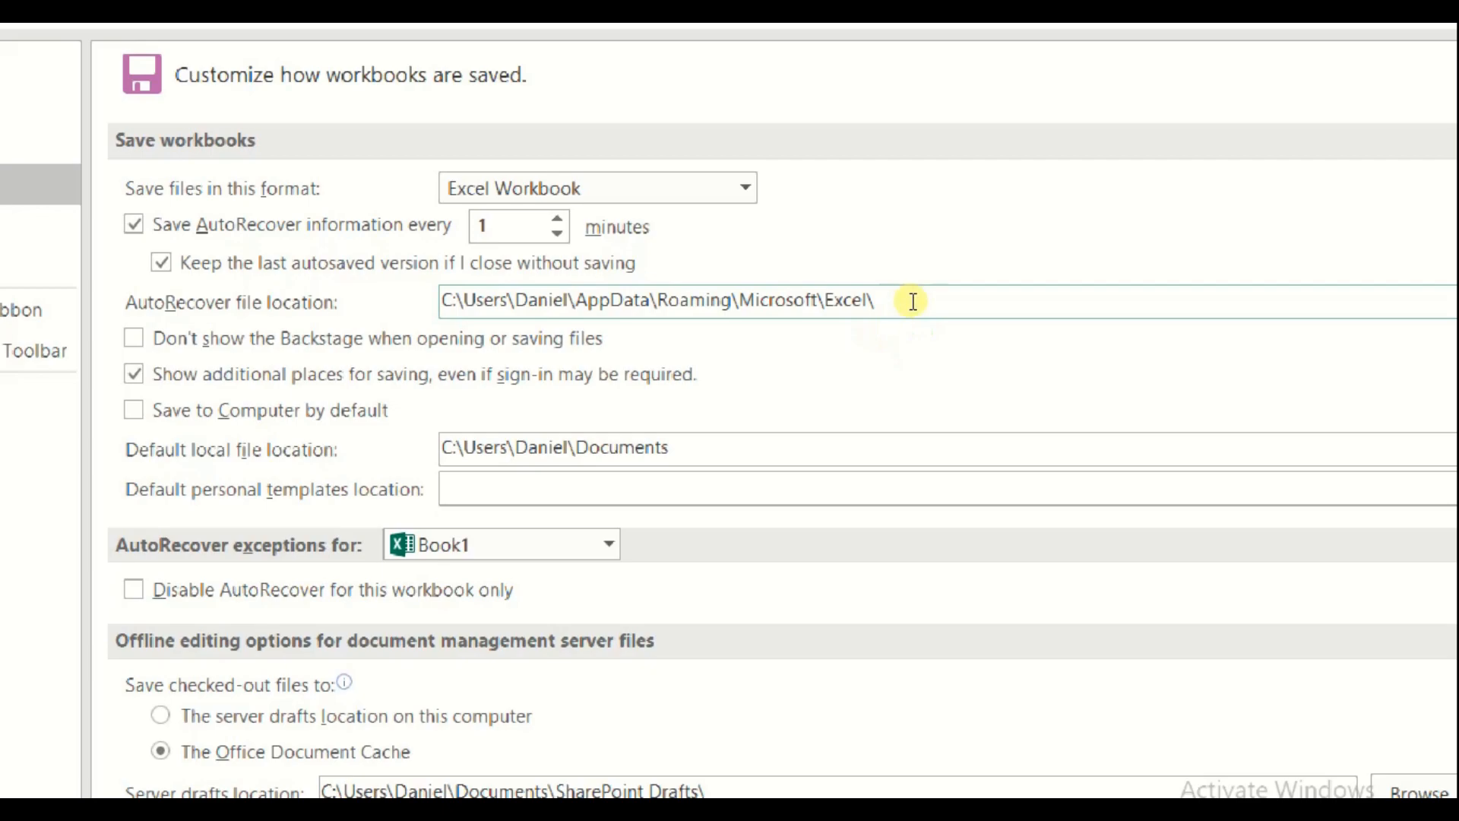
pyautogui.click(923, 295)
pyautogui.moveTo(921, 294); pyautogui.dragTo(379, 303)
pyautogui.hotkey('ctrl', 'c')
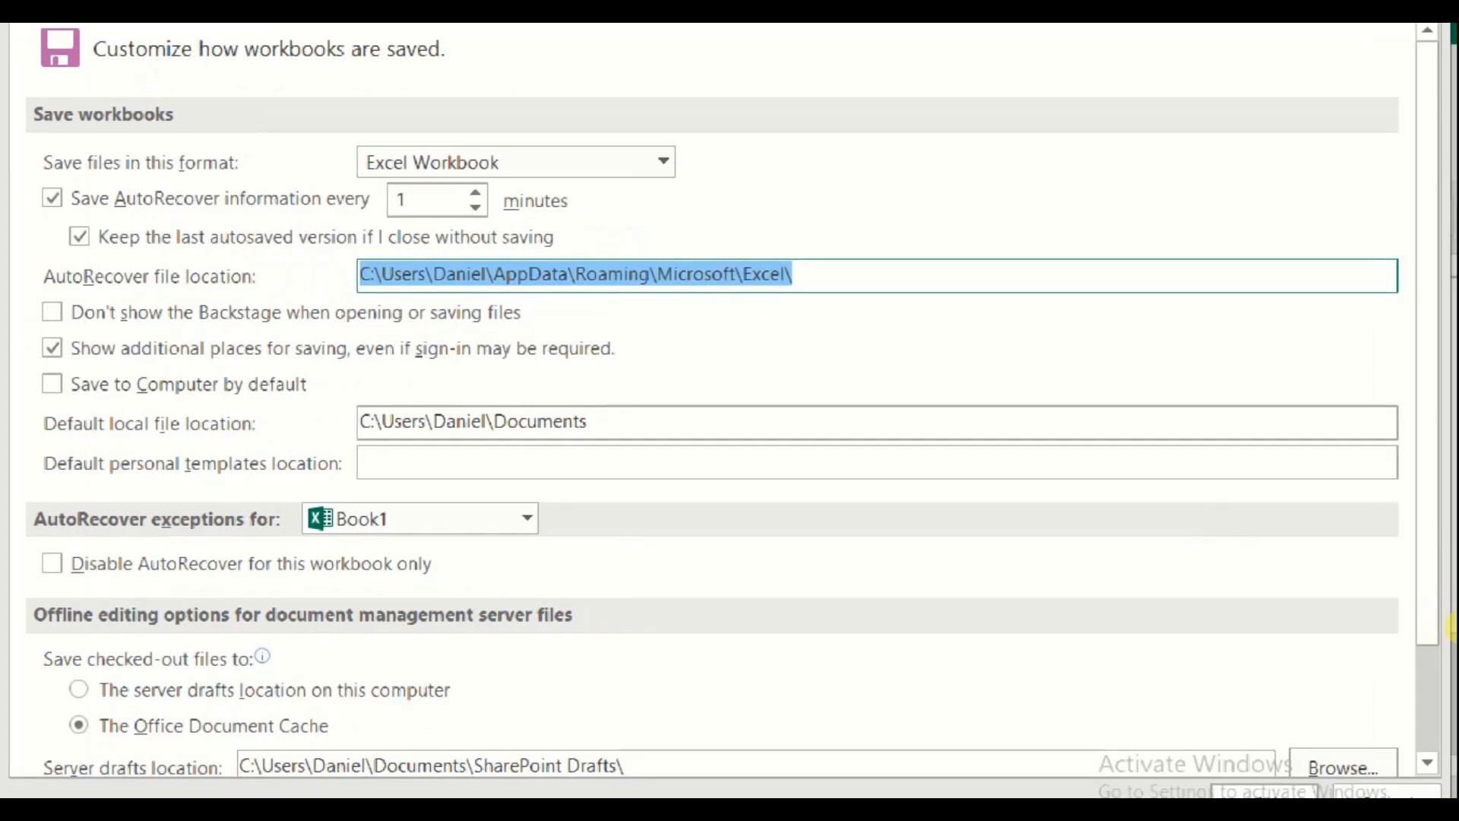
pyautogui.click(1374, 776)
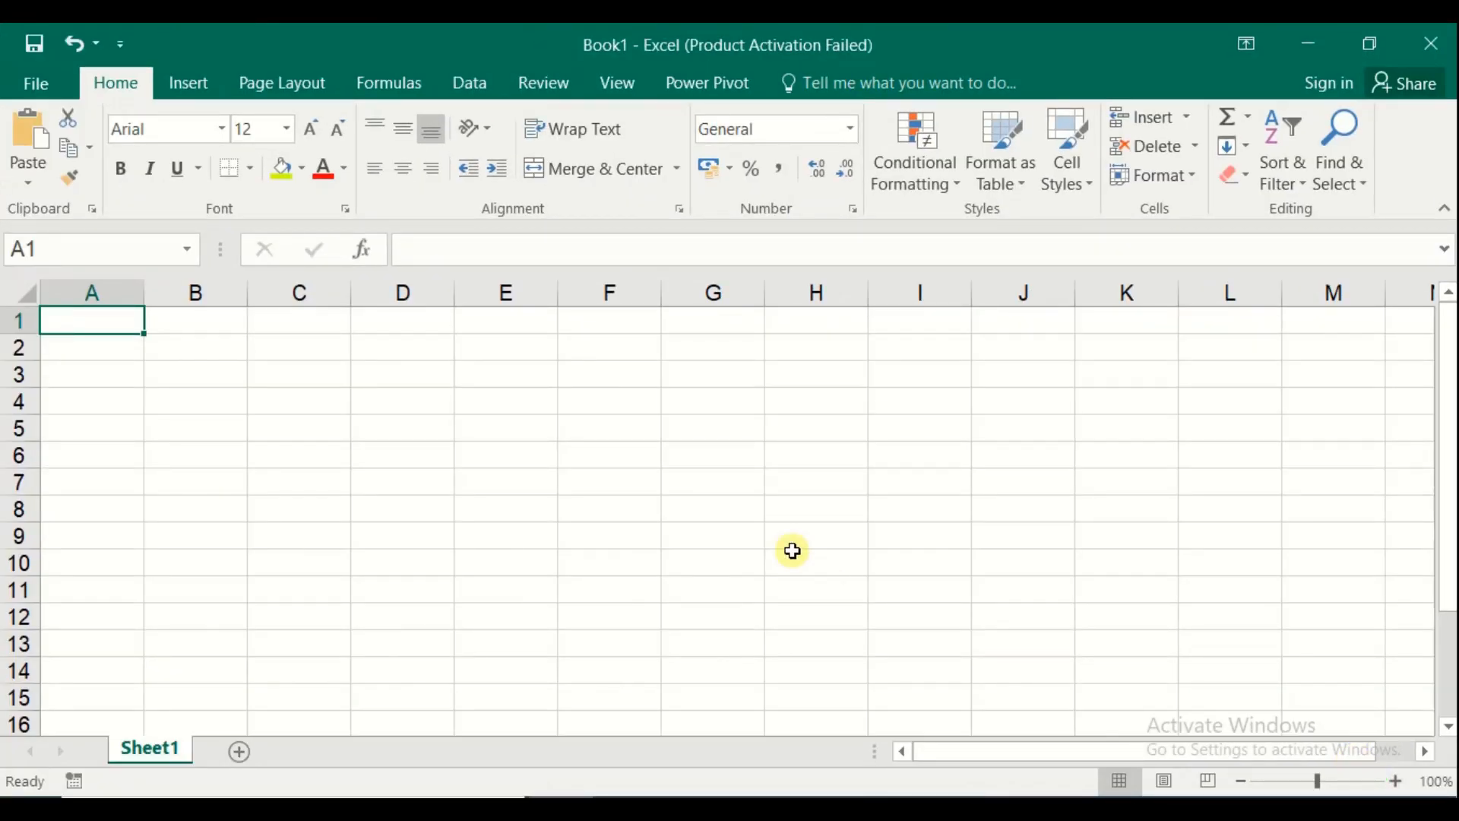
pyautogui.press('super+r')
# Replace the Run box path with the pasted AppData\Roaming\Microsoft\Excel folder and open it
pyautogui.press('BackSpace')
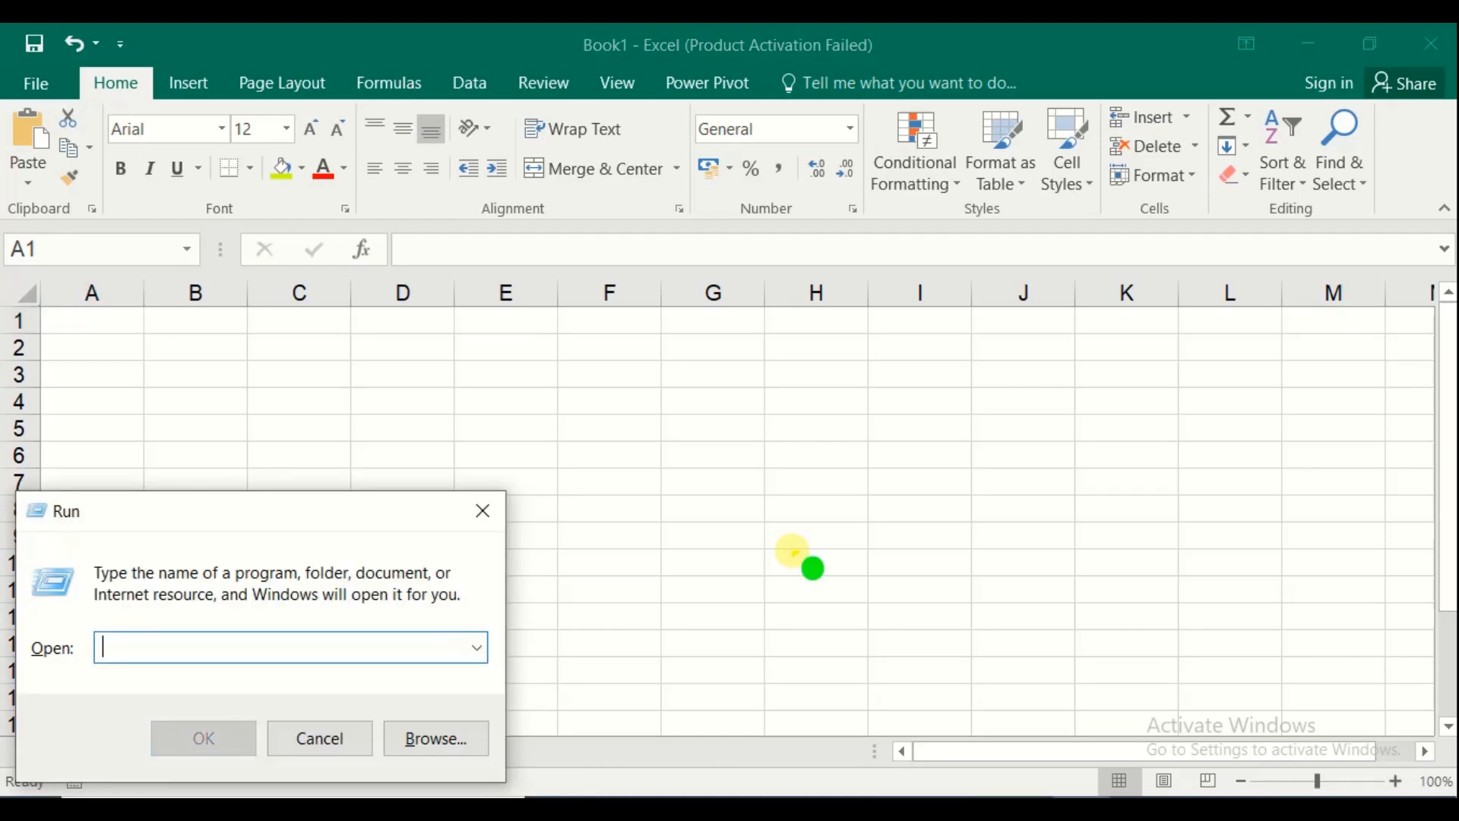
pyautogui.hotkey('ctrl', 'v')
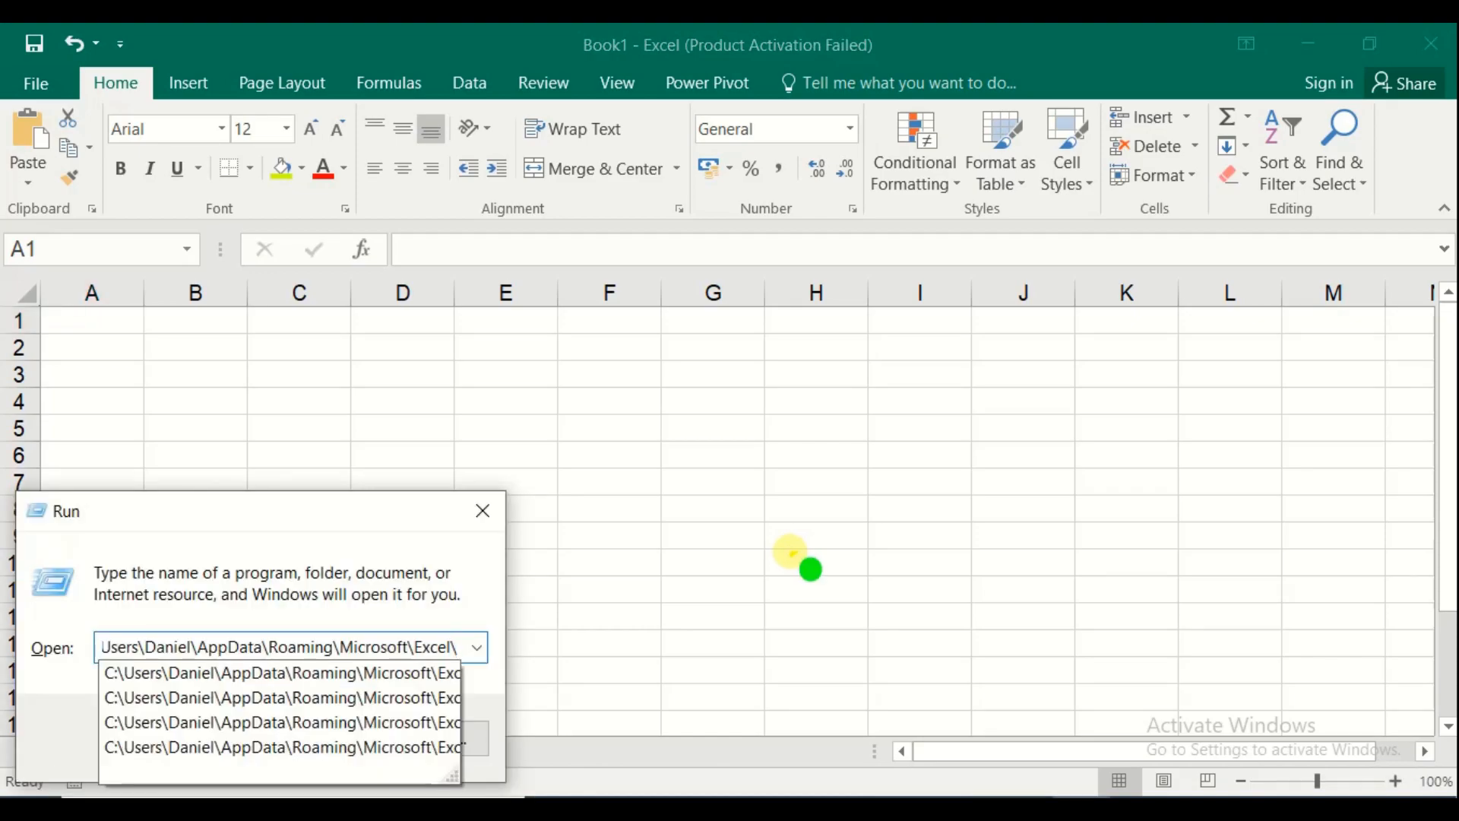
pyautogui.click(488, 584)
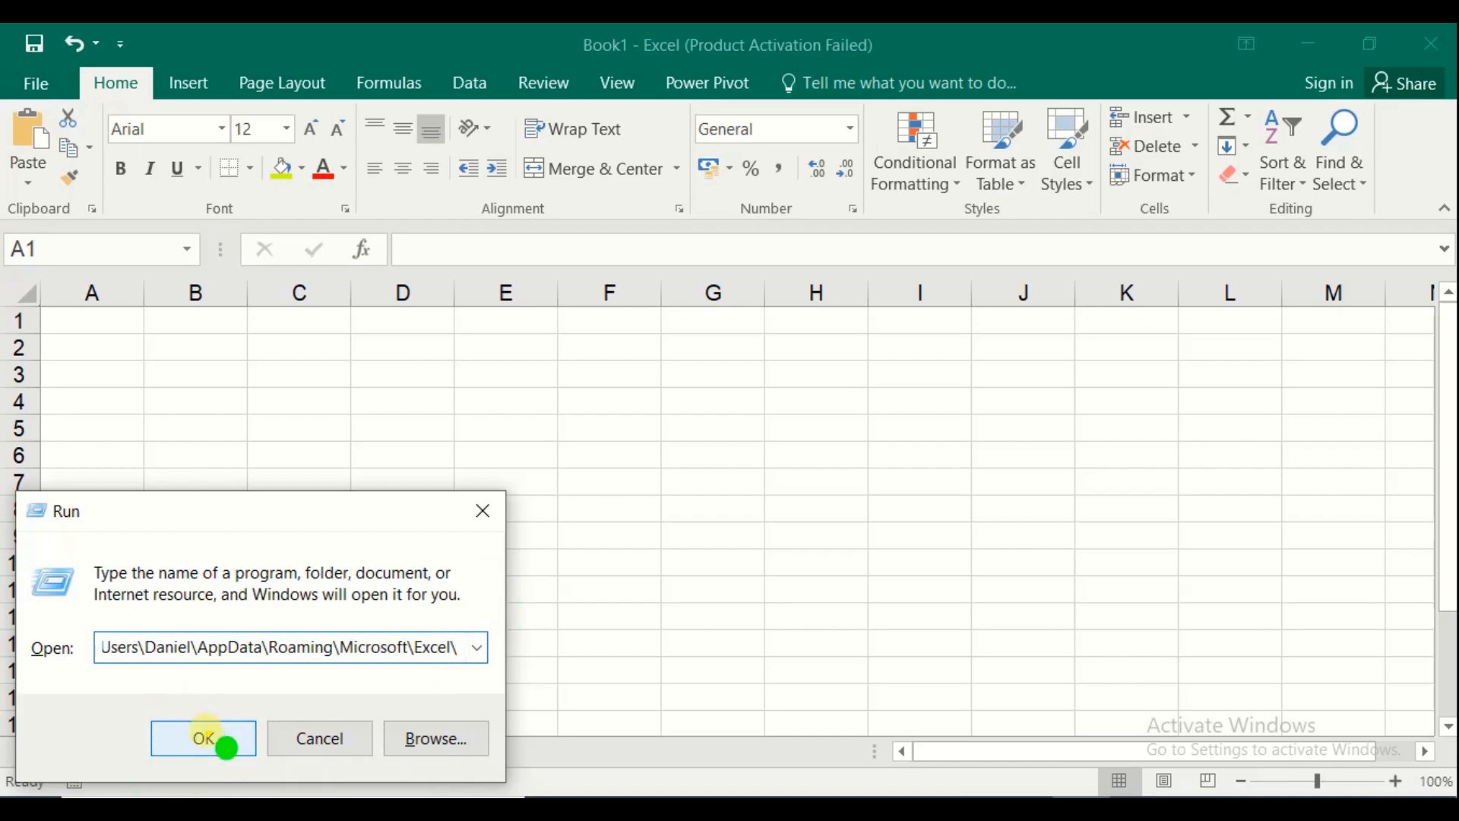
pyautogui.click(204, 735)
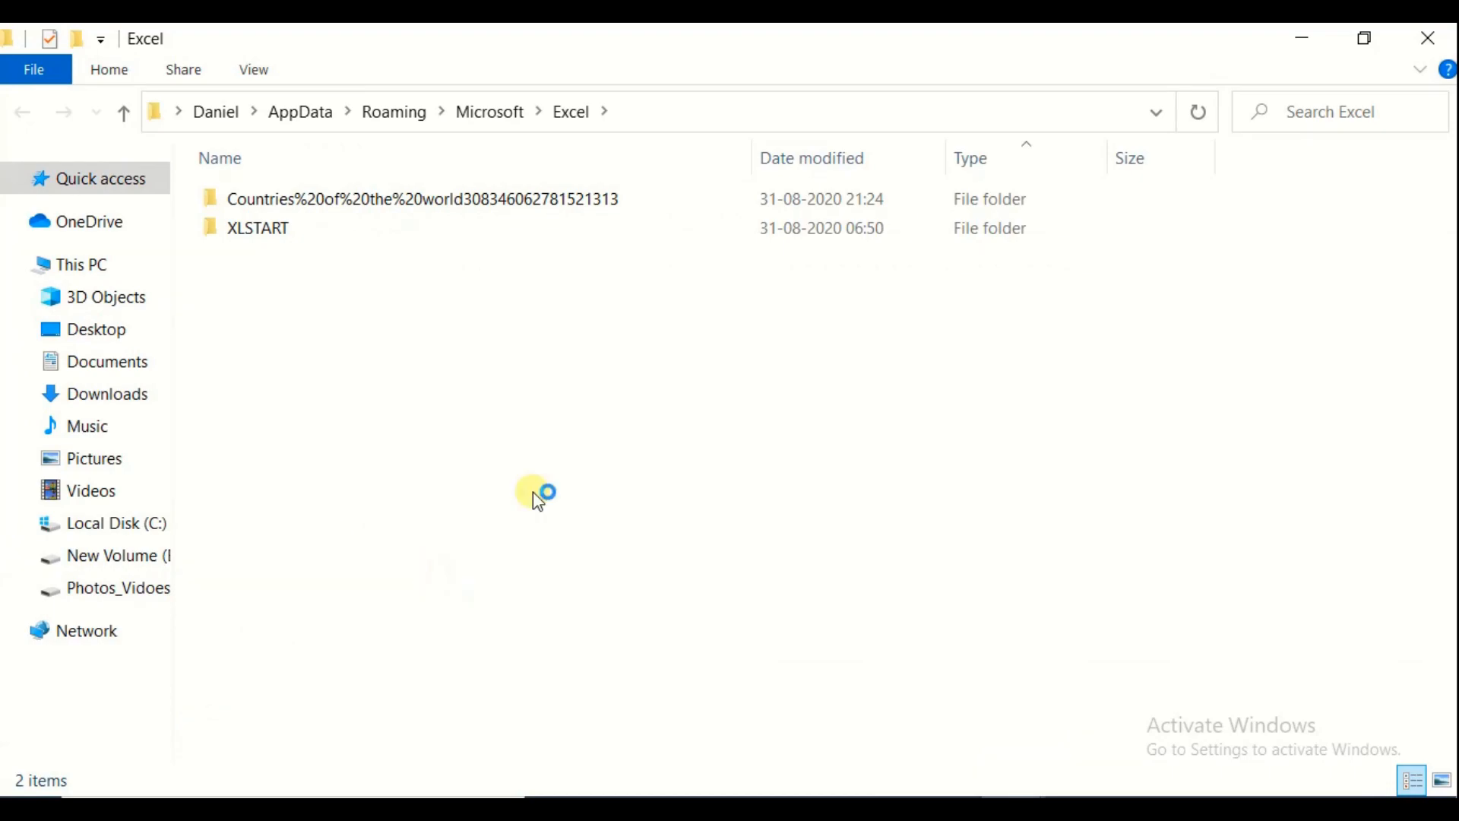
# Open the Countries%20of%20the%20world autosave folder inside the Excel AppData folder
pyautogui.click(681, 220)
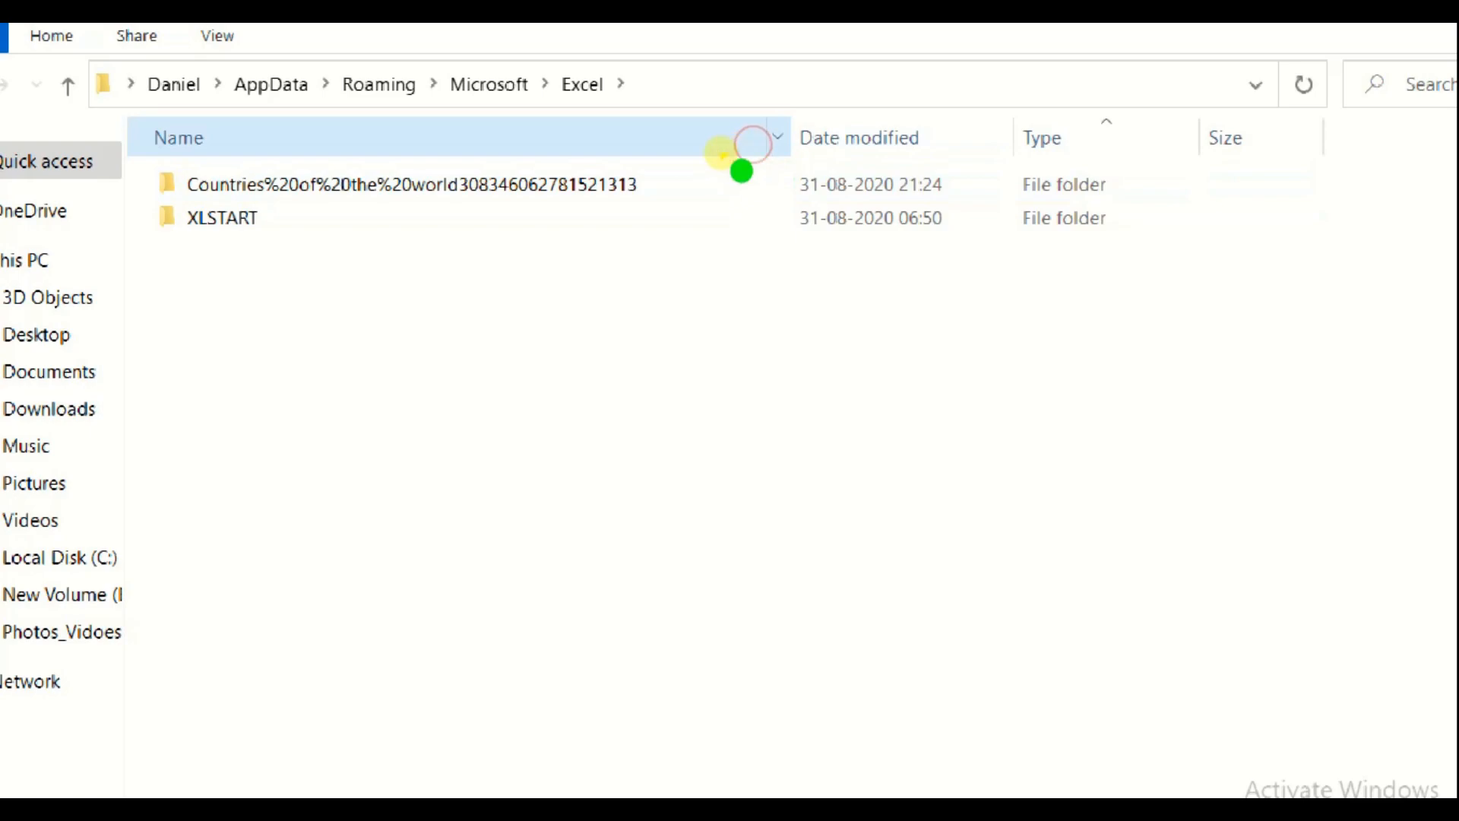
pyautogui.moveTo(754, 146); pyautogui.dragTo(665, 160)
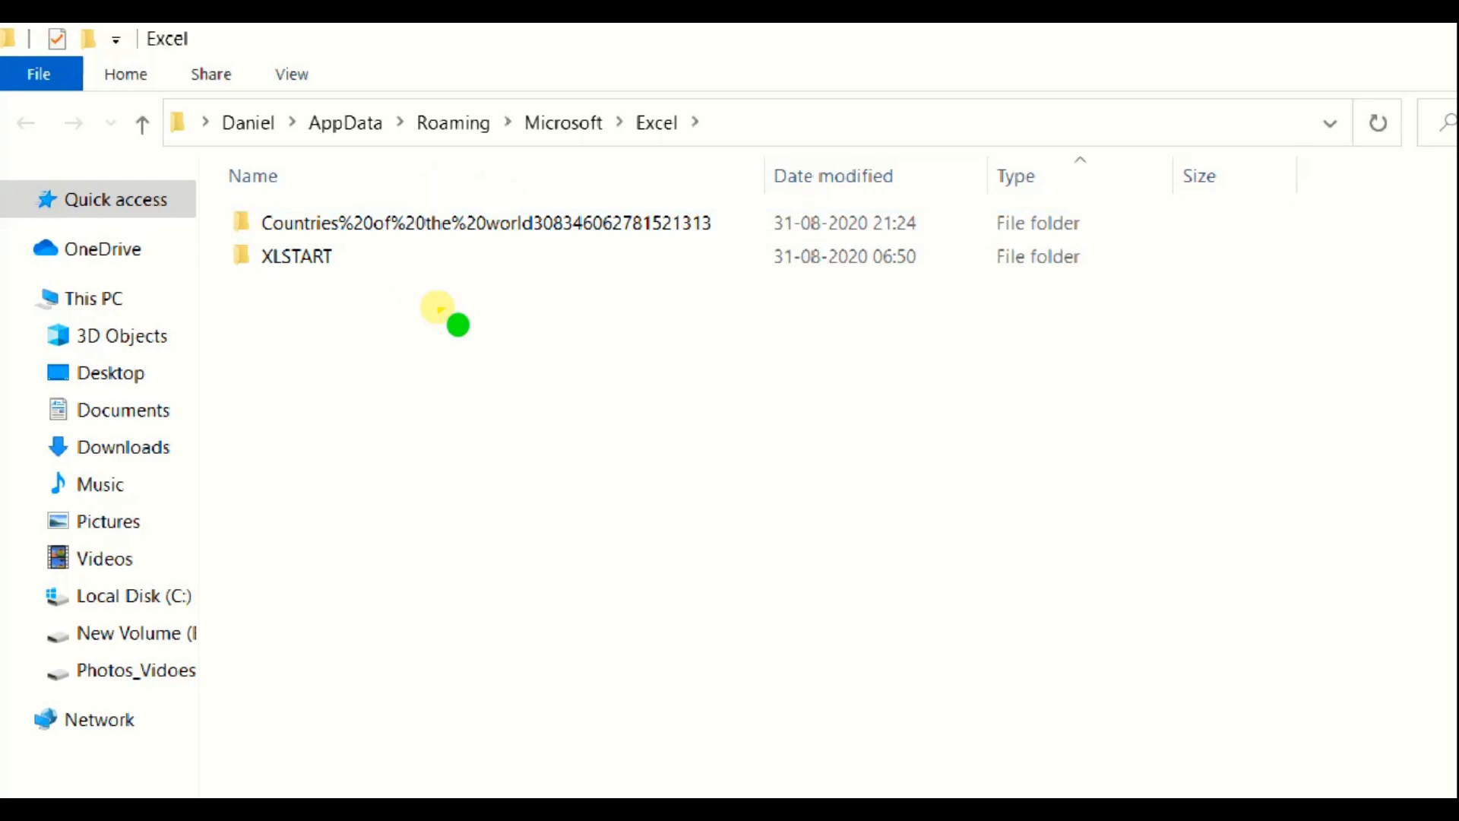
pyautogui.click(466, 258)
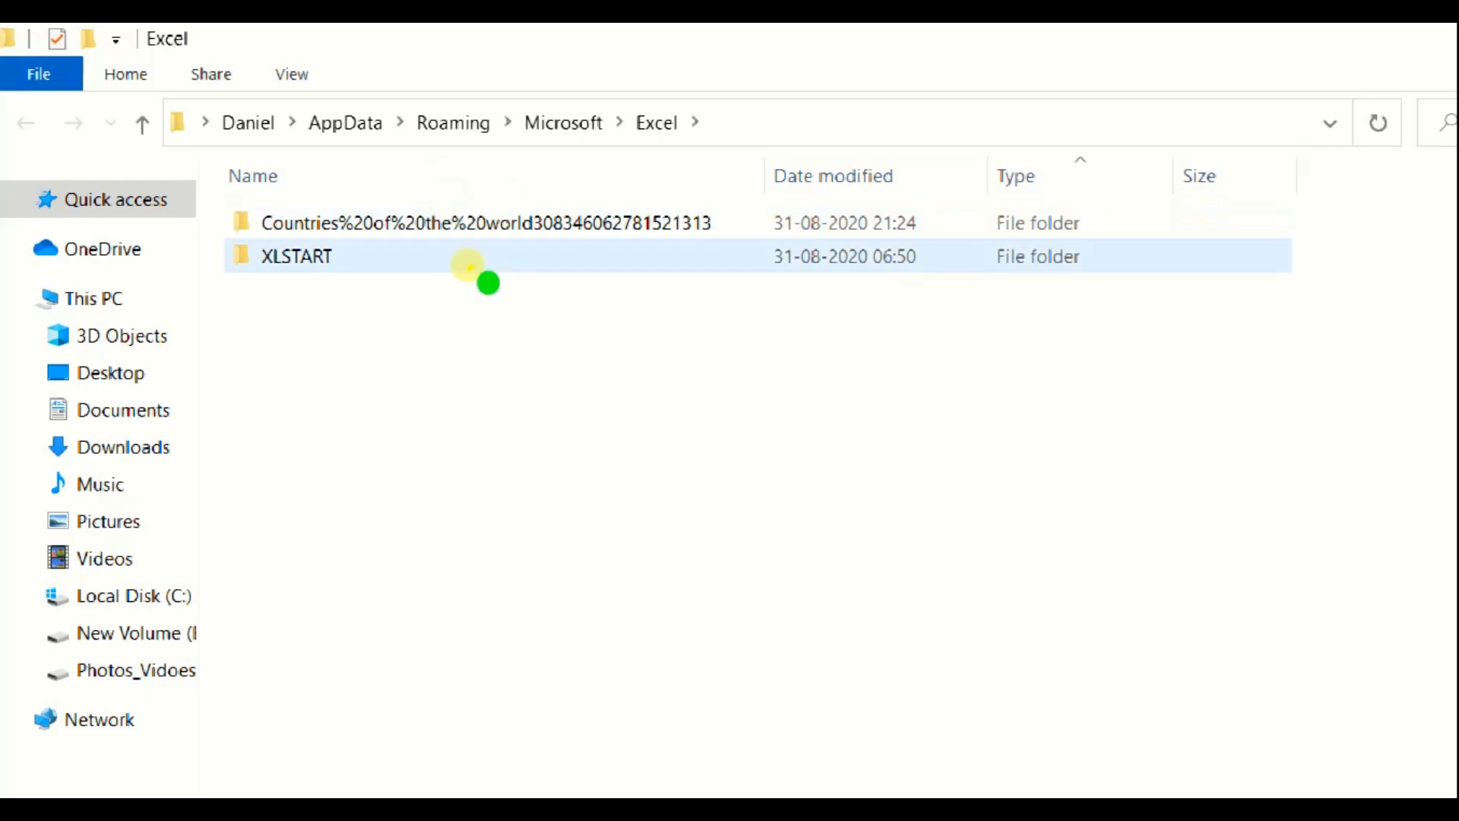
pyautogui.click(456, 224)
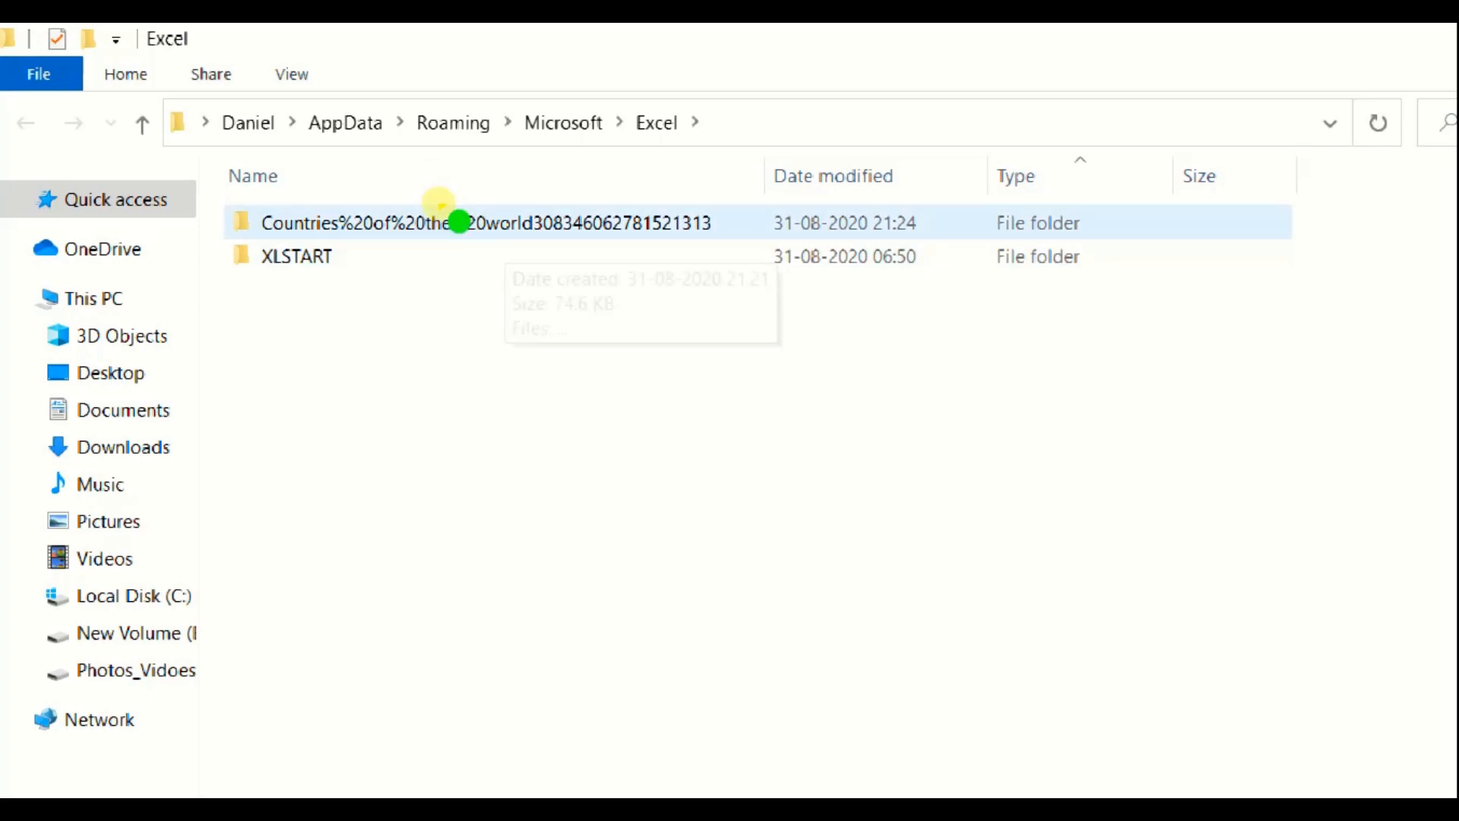
pyautogui.doubleClick(459, 223)
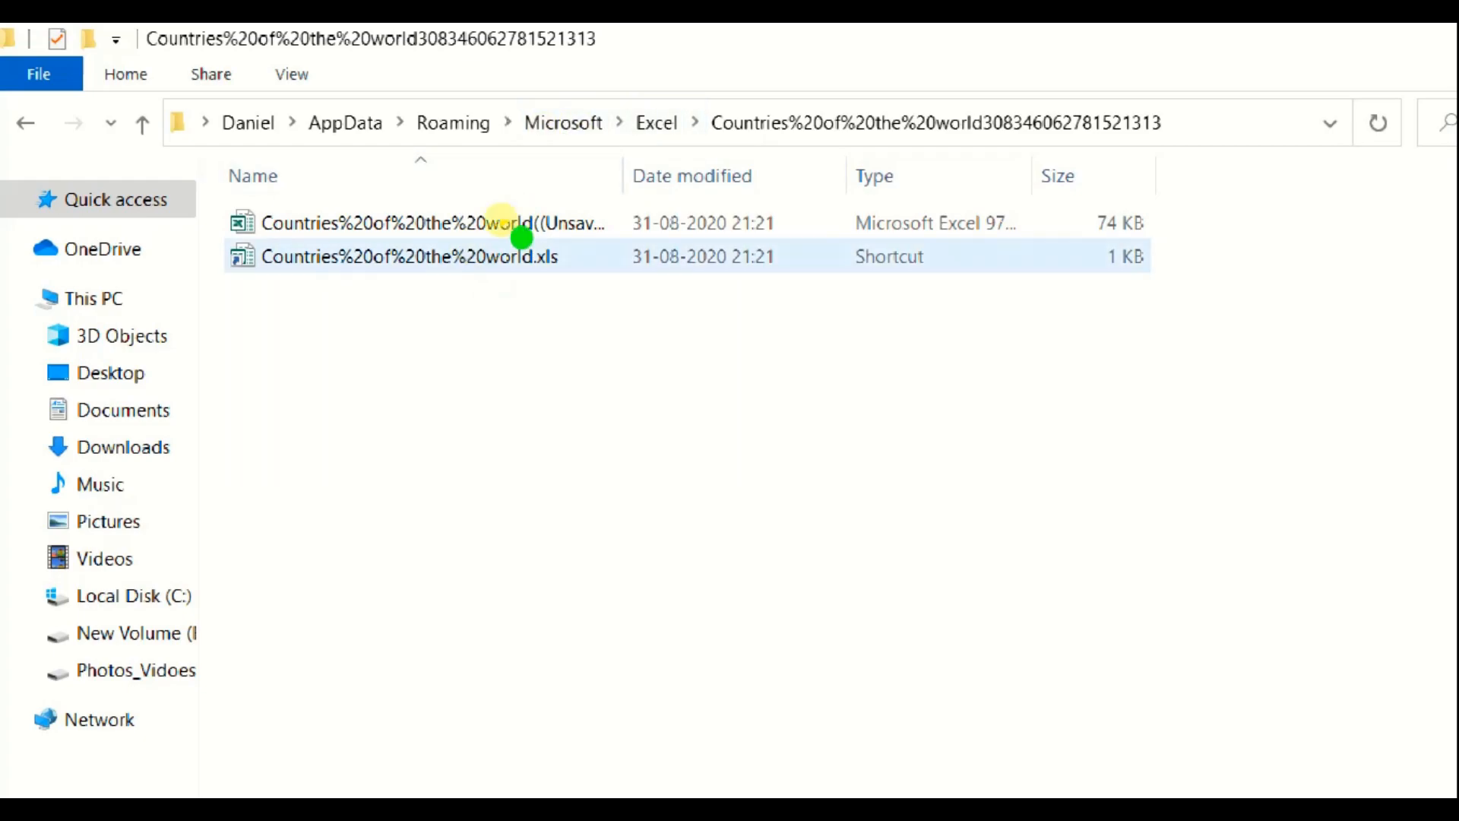
# Widen the Name column and open the recovered (Unsaved-…) workbook in Excel
pyautogui.moveTo(542, 149); pyautogui.dragTo(675, 151)
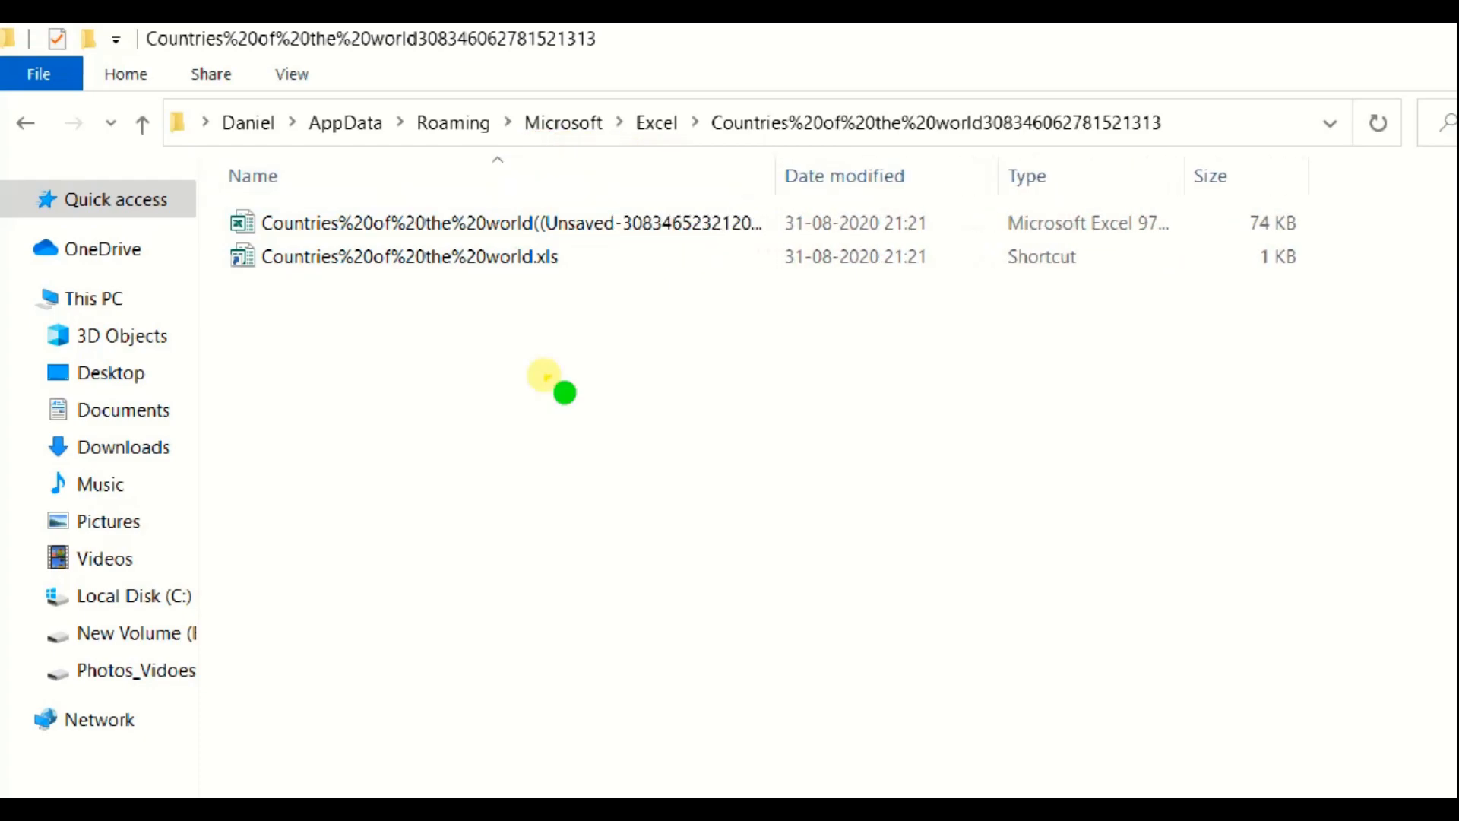
pyautogui.click(368, 228)
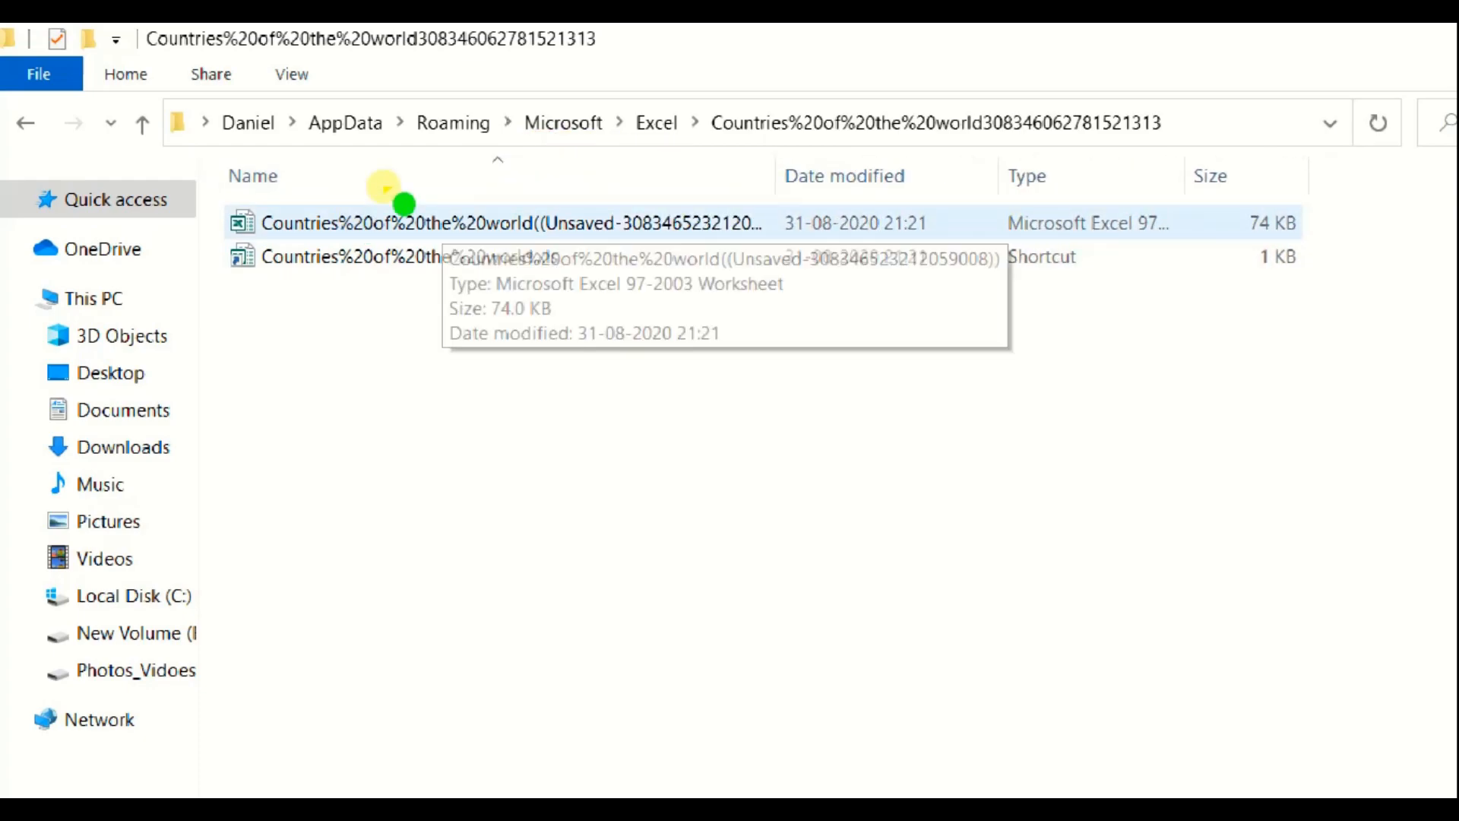
pyautogui.click(404, 206)
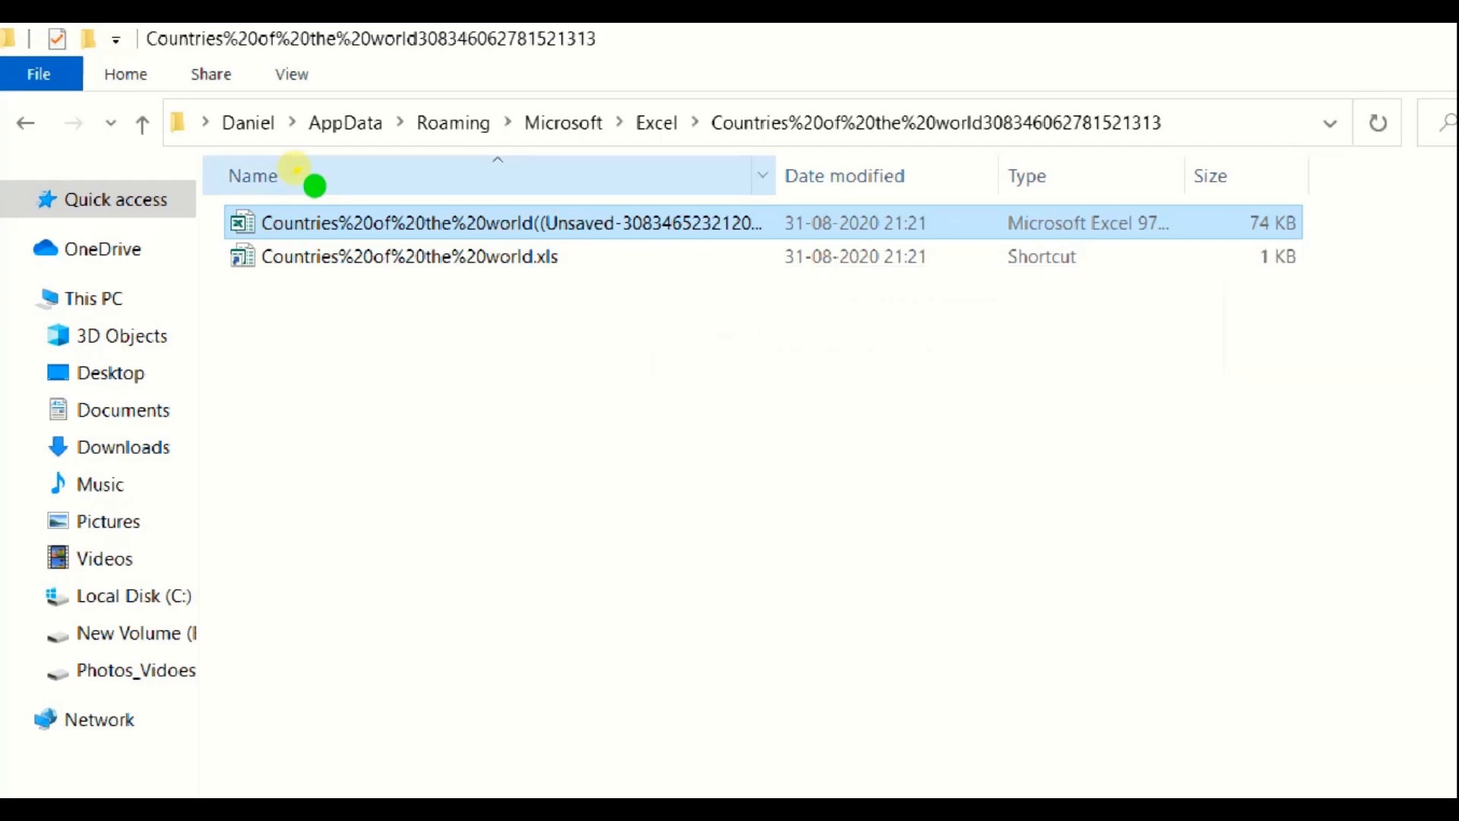
pyautogui.doubleClick(304, 221)
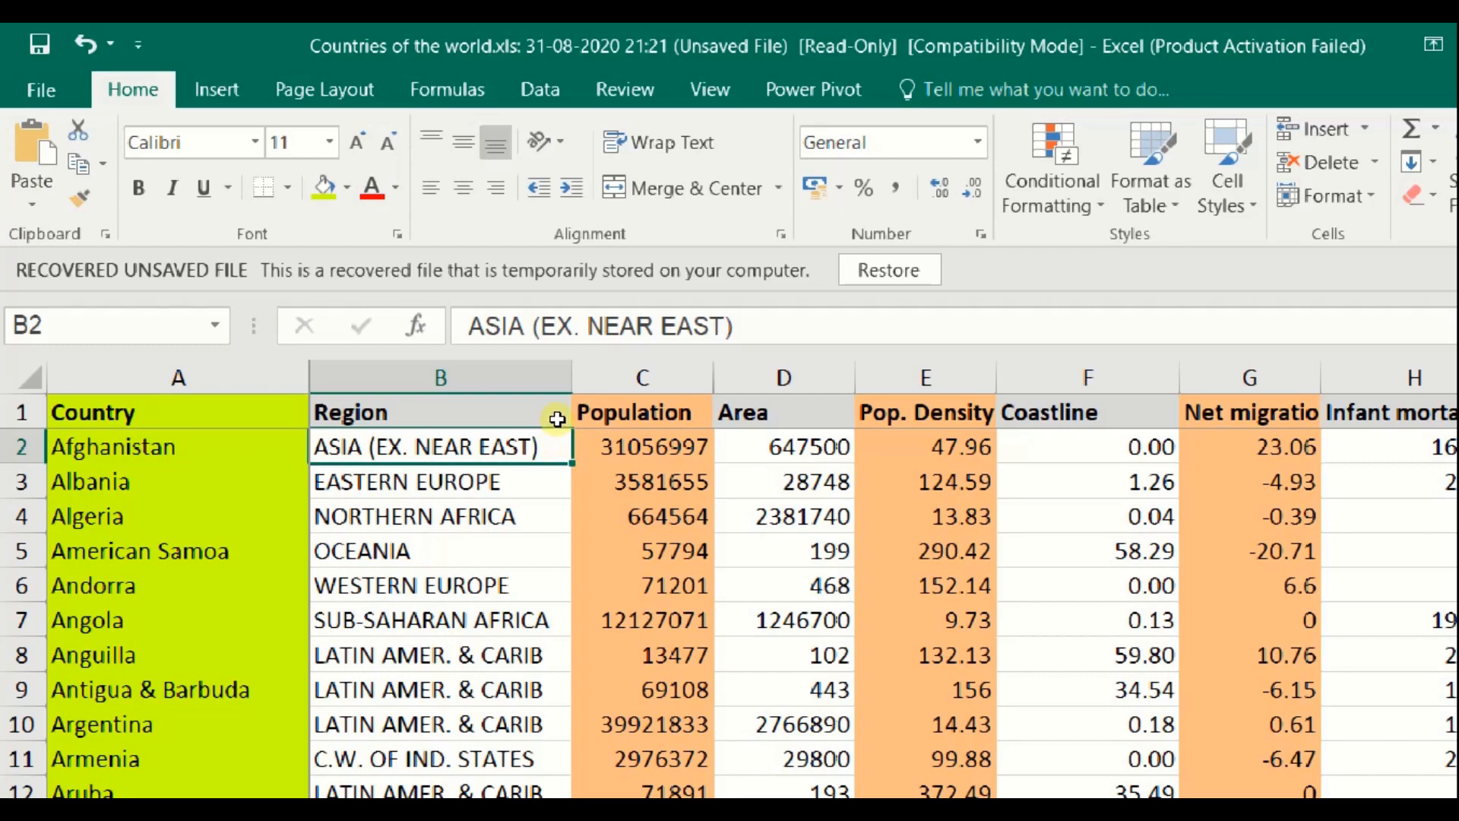
# Select the Population (C), Pop. Density (E) and Net migration (G) columns in the recovered workbook
pyautogui.click(569, 330)
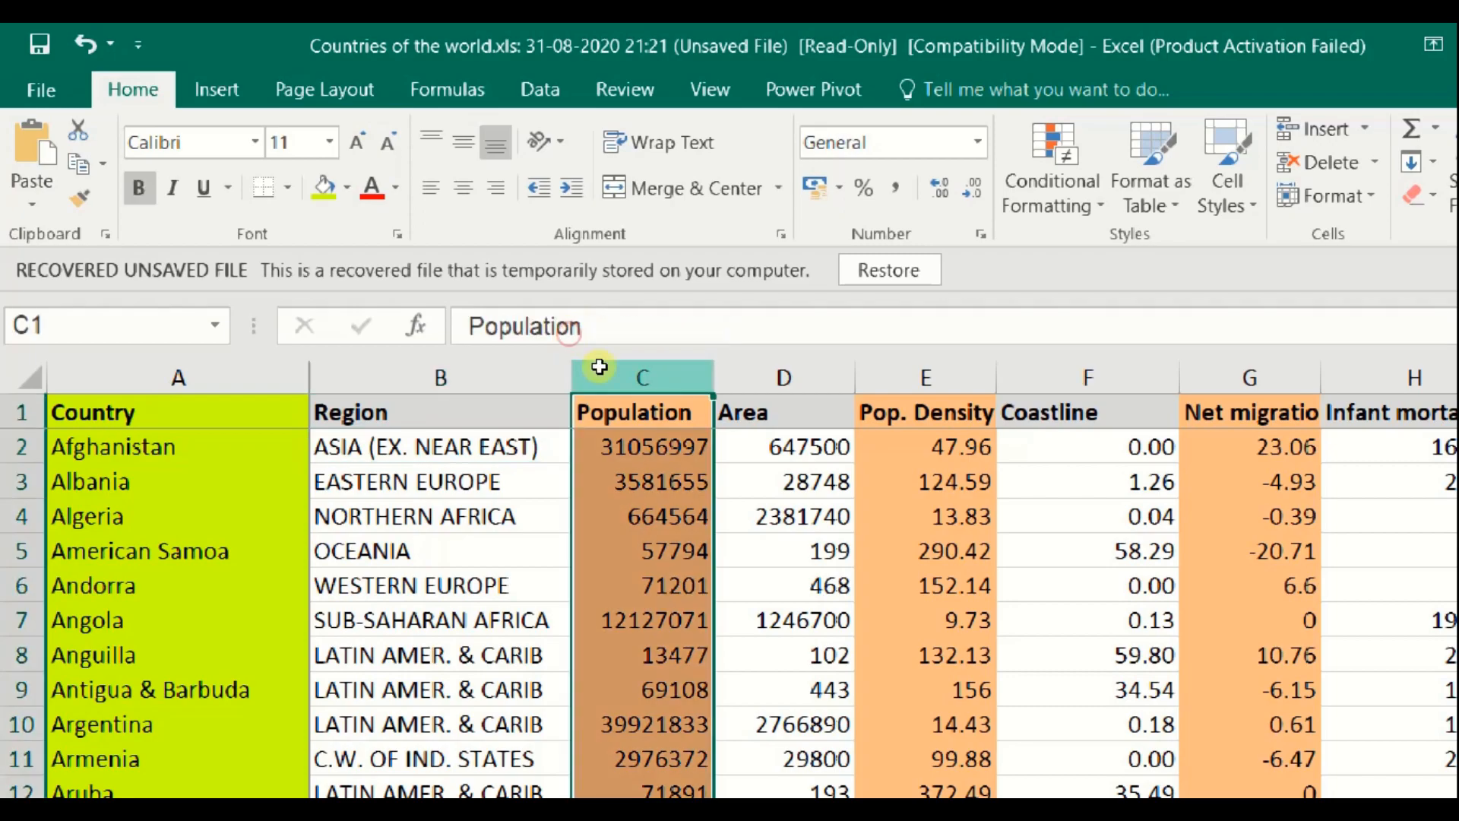
pyautogui.click(841, 319)
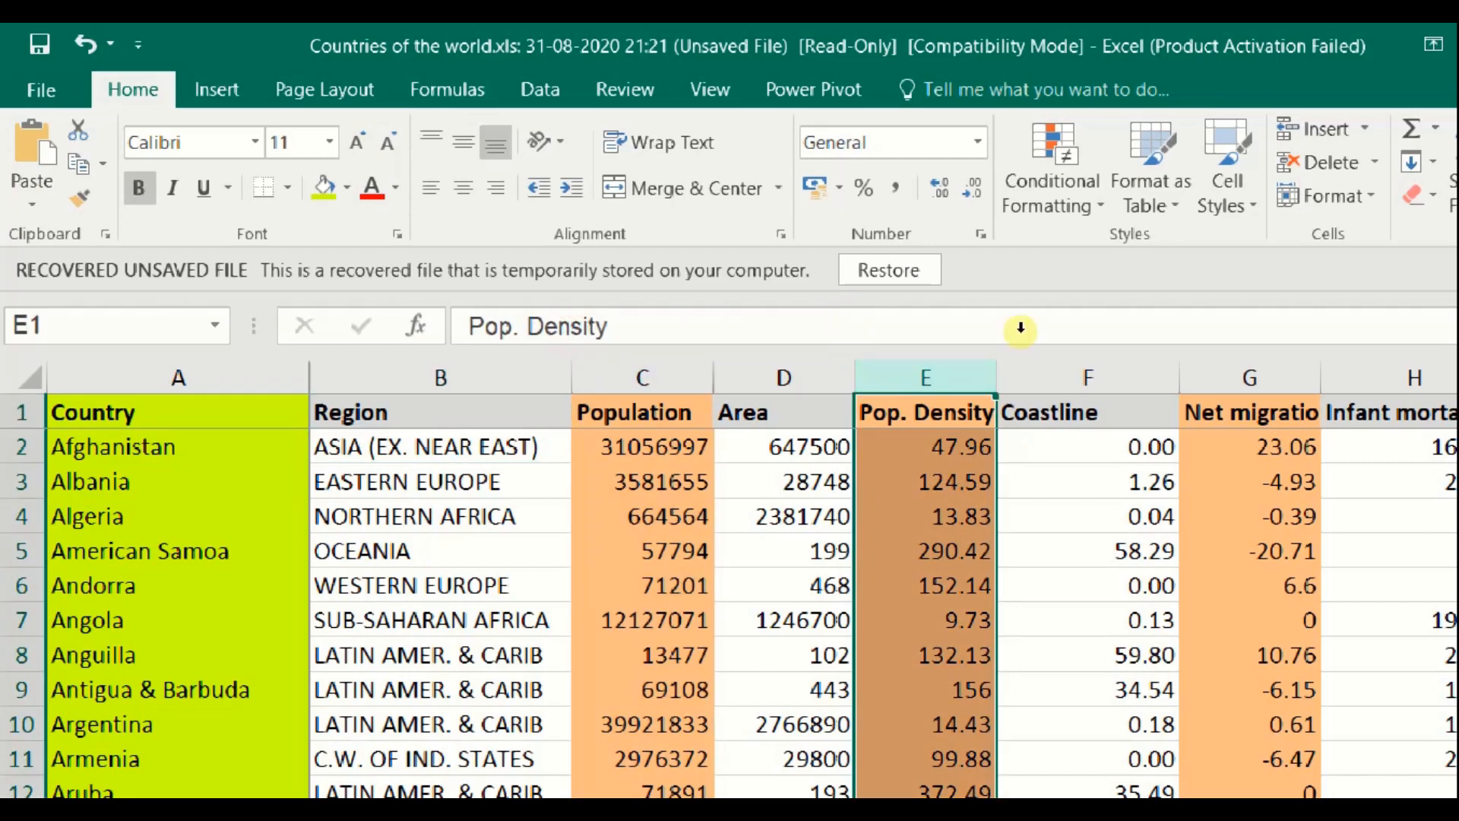
pyautogui.click(1122, 326)
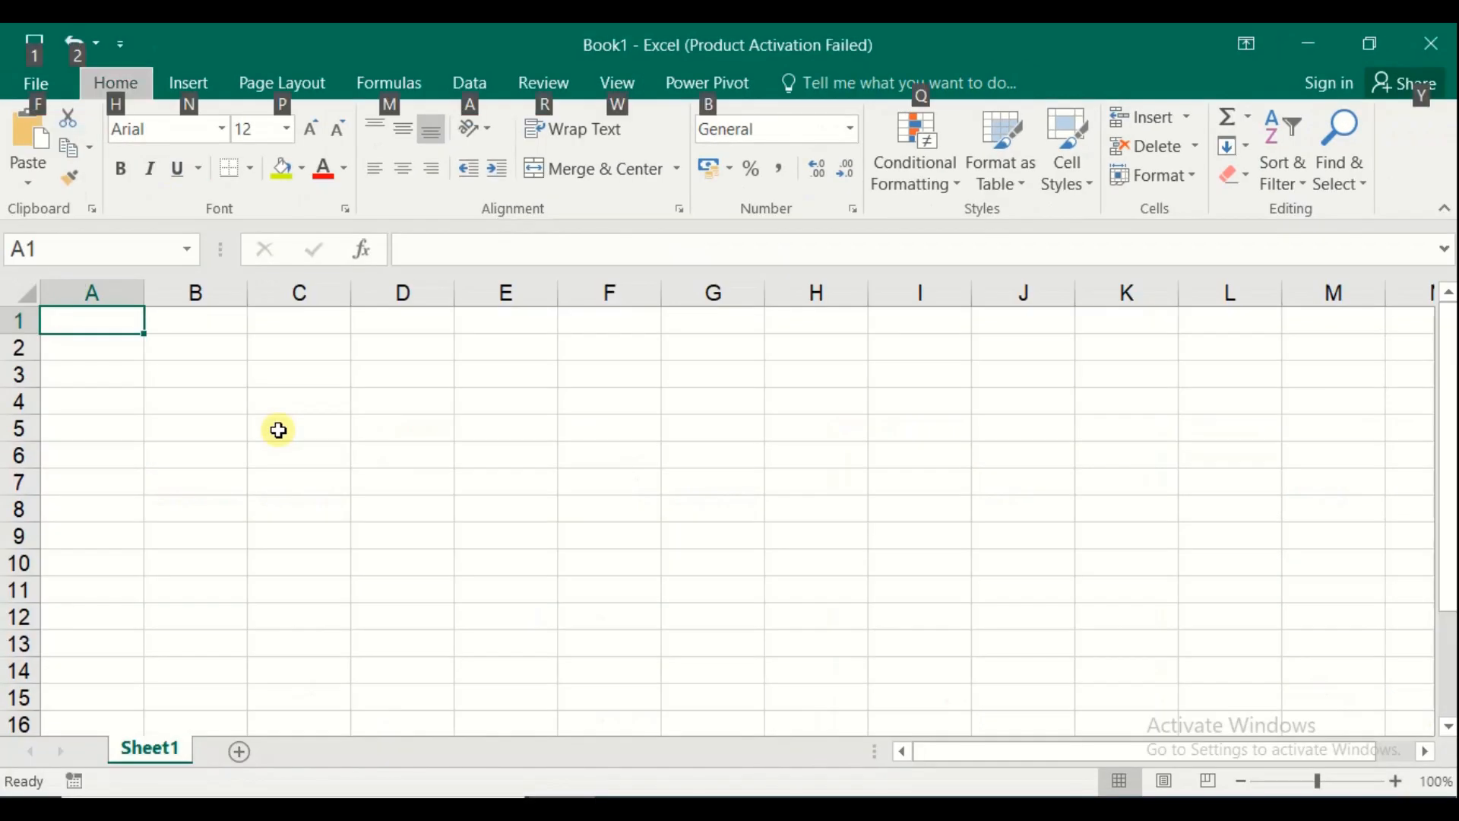
# Open Excel Options on the Advanced settings page
pyautogui.press('Escape')
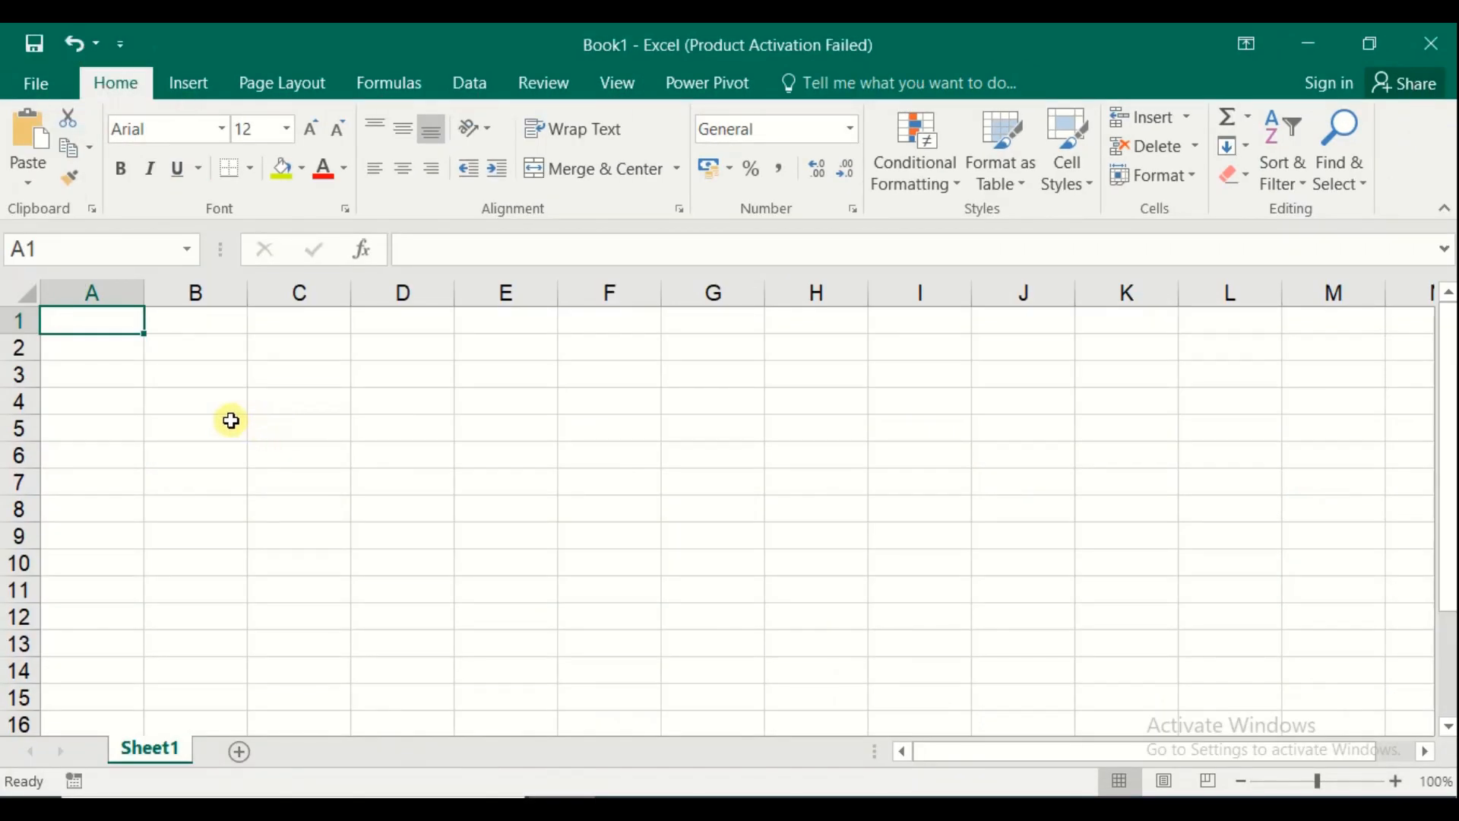
pyautogui.click(35, 85)
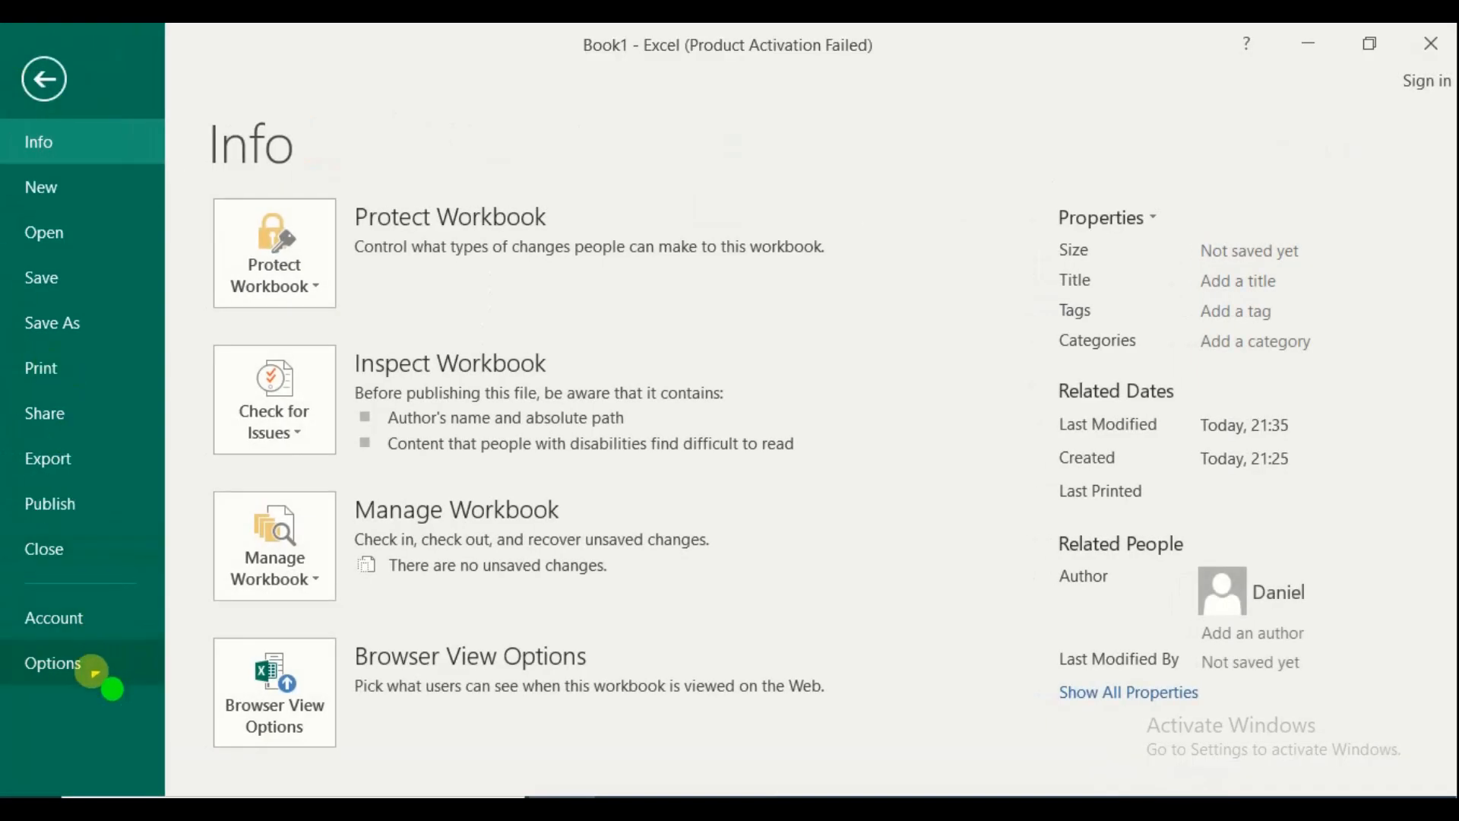
pyautogui.click(95, 666)
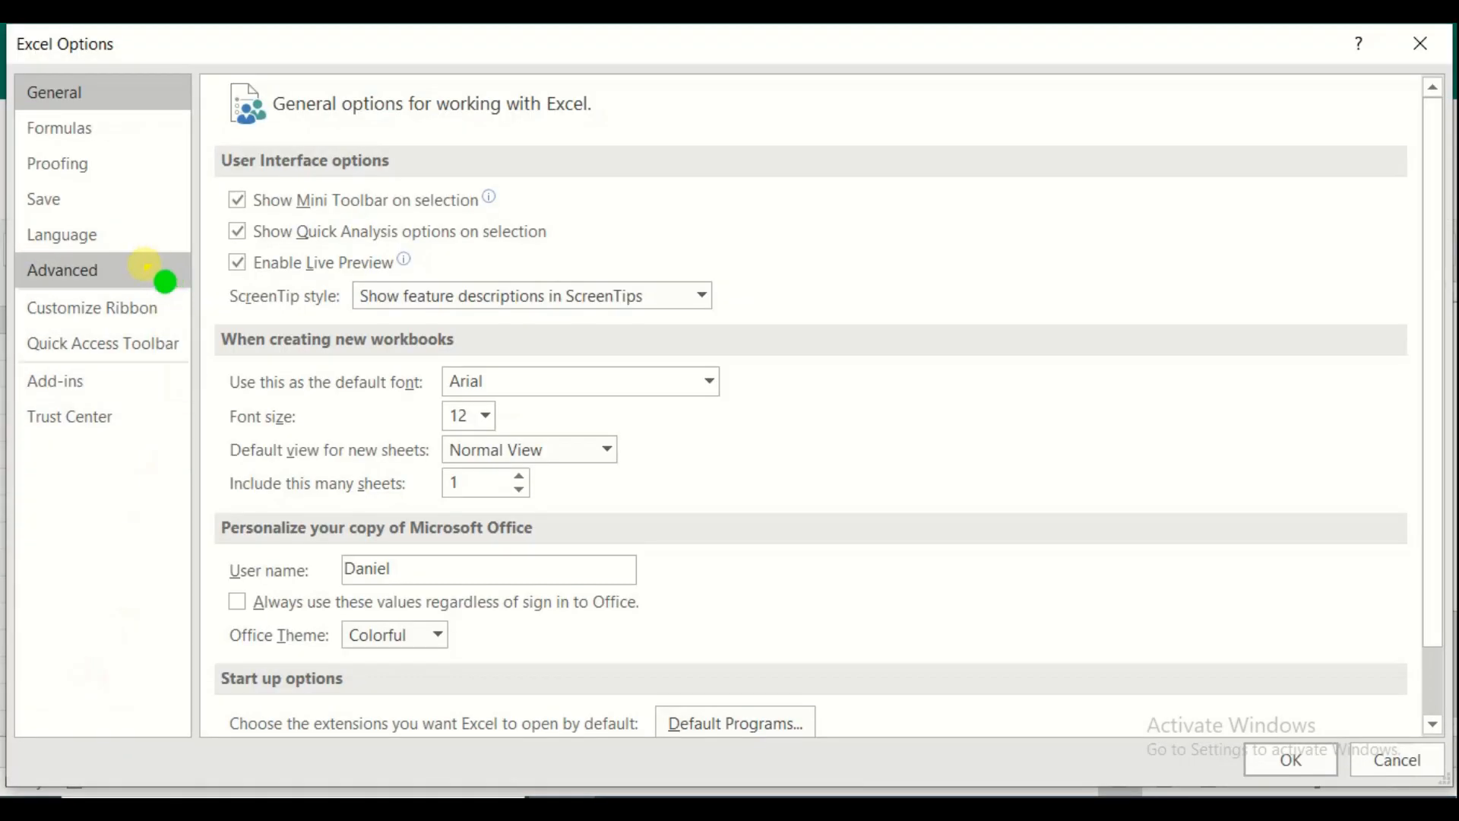
pyautogui.click(146, 266)
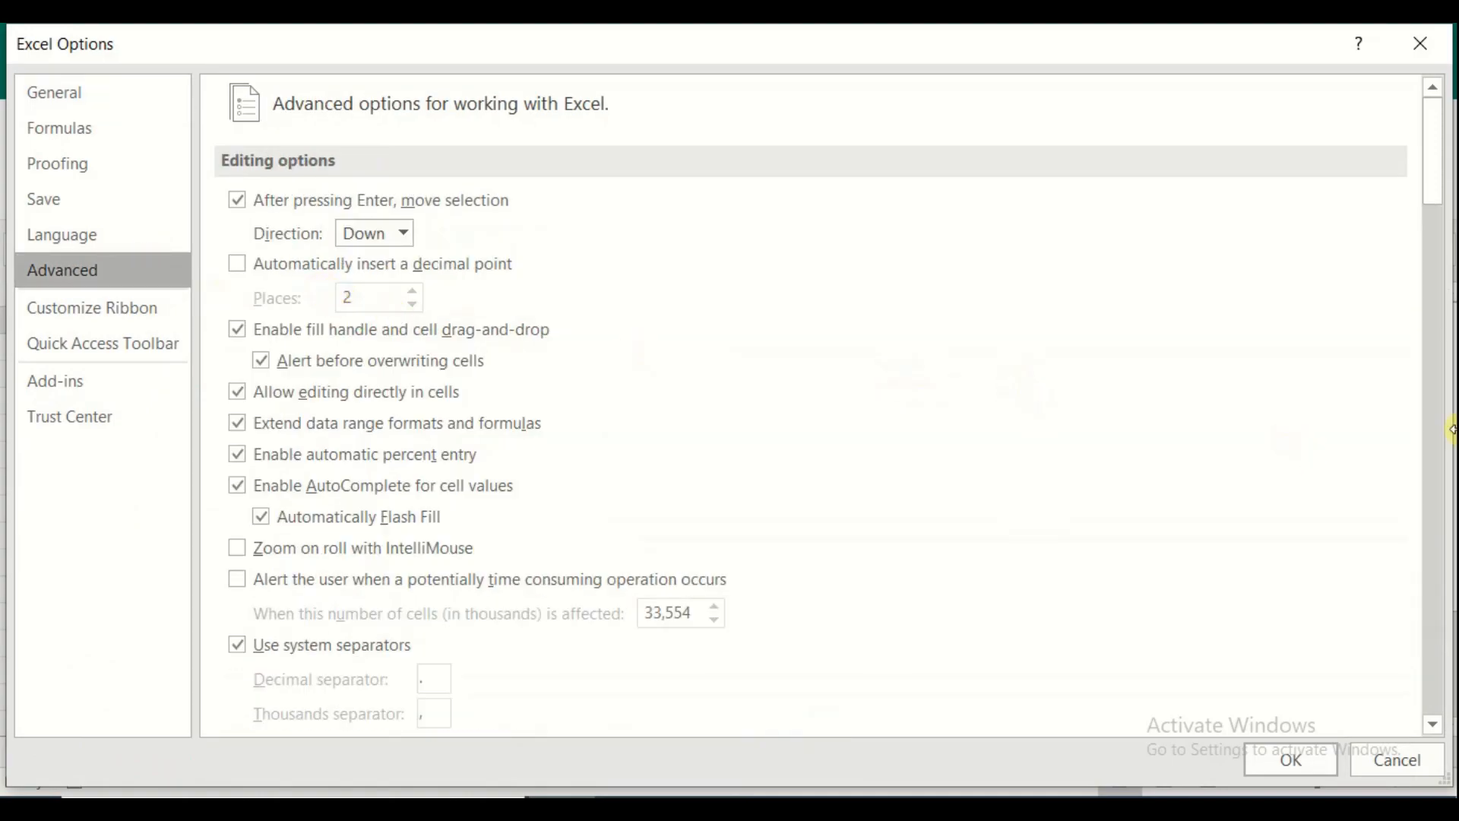
pyautogui.moveTo(1429, 172); pyautogui.dragTo(1429, 176)
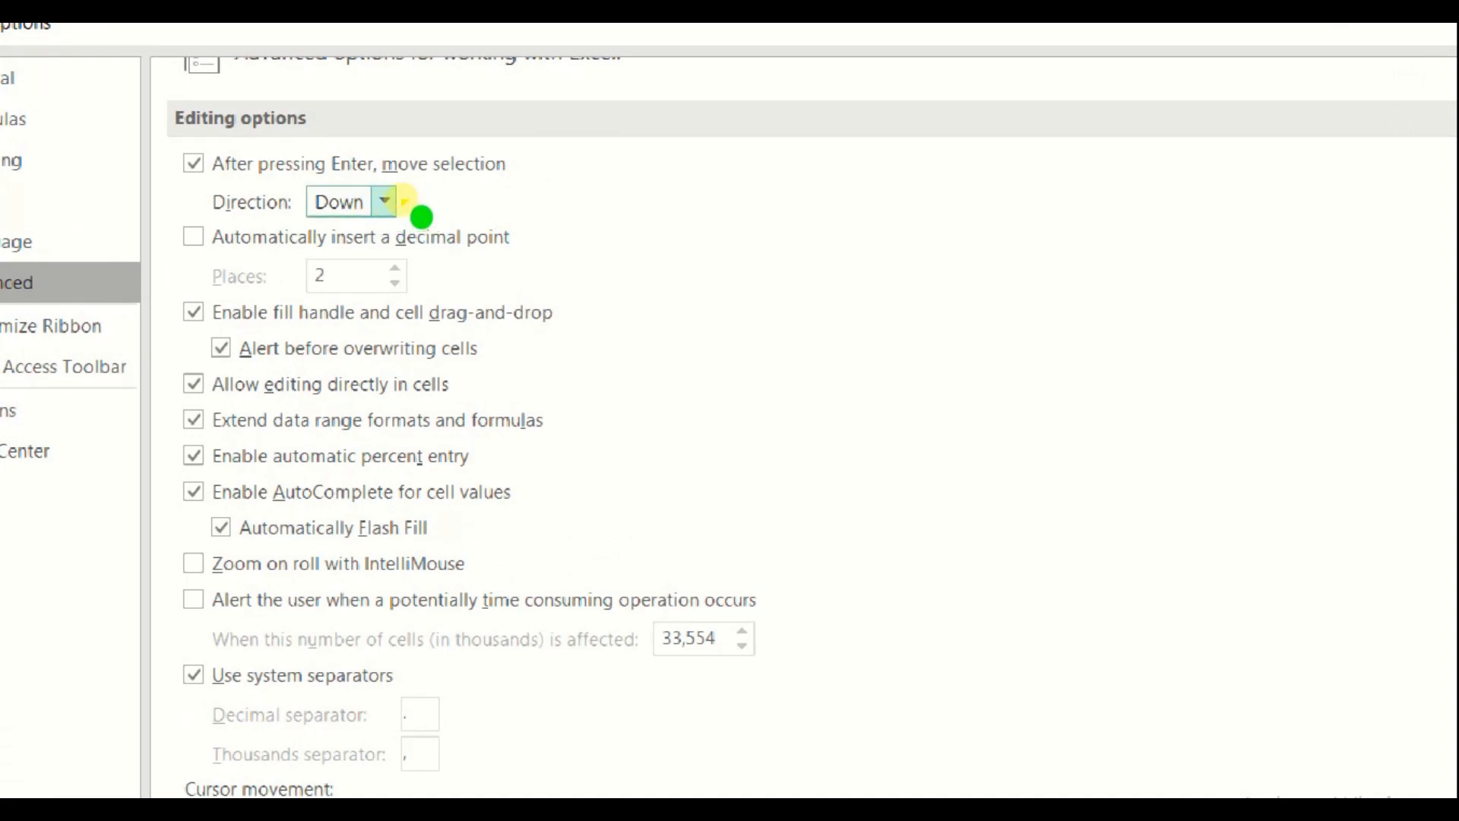
# Check the direction after pressing Enter, leaving it set to Down
pyautogui.click(401, 199)
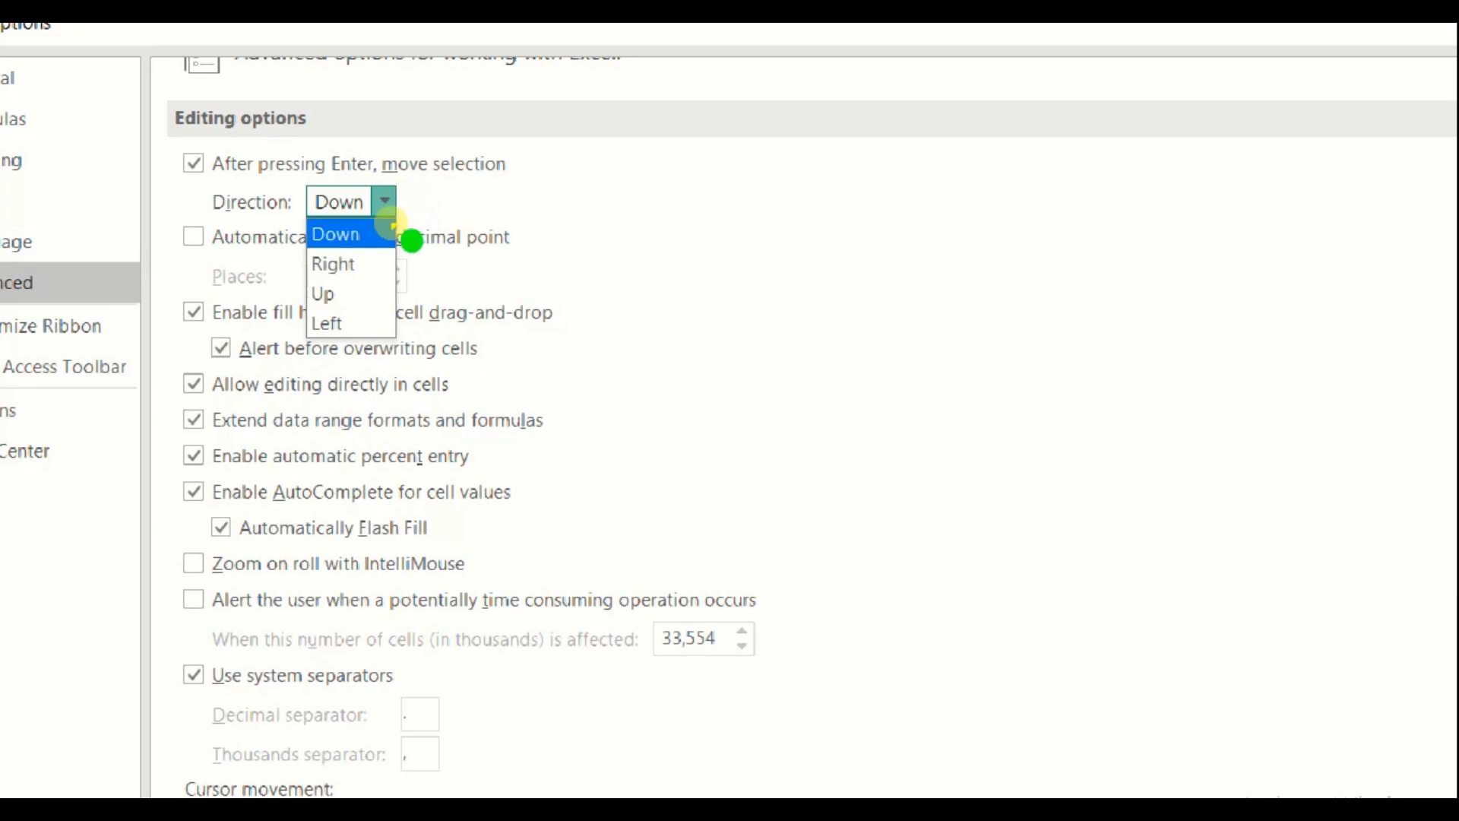
pyautogui.click(601, 193)
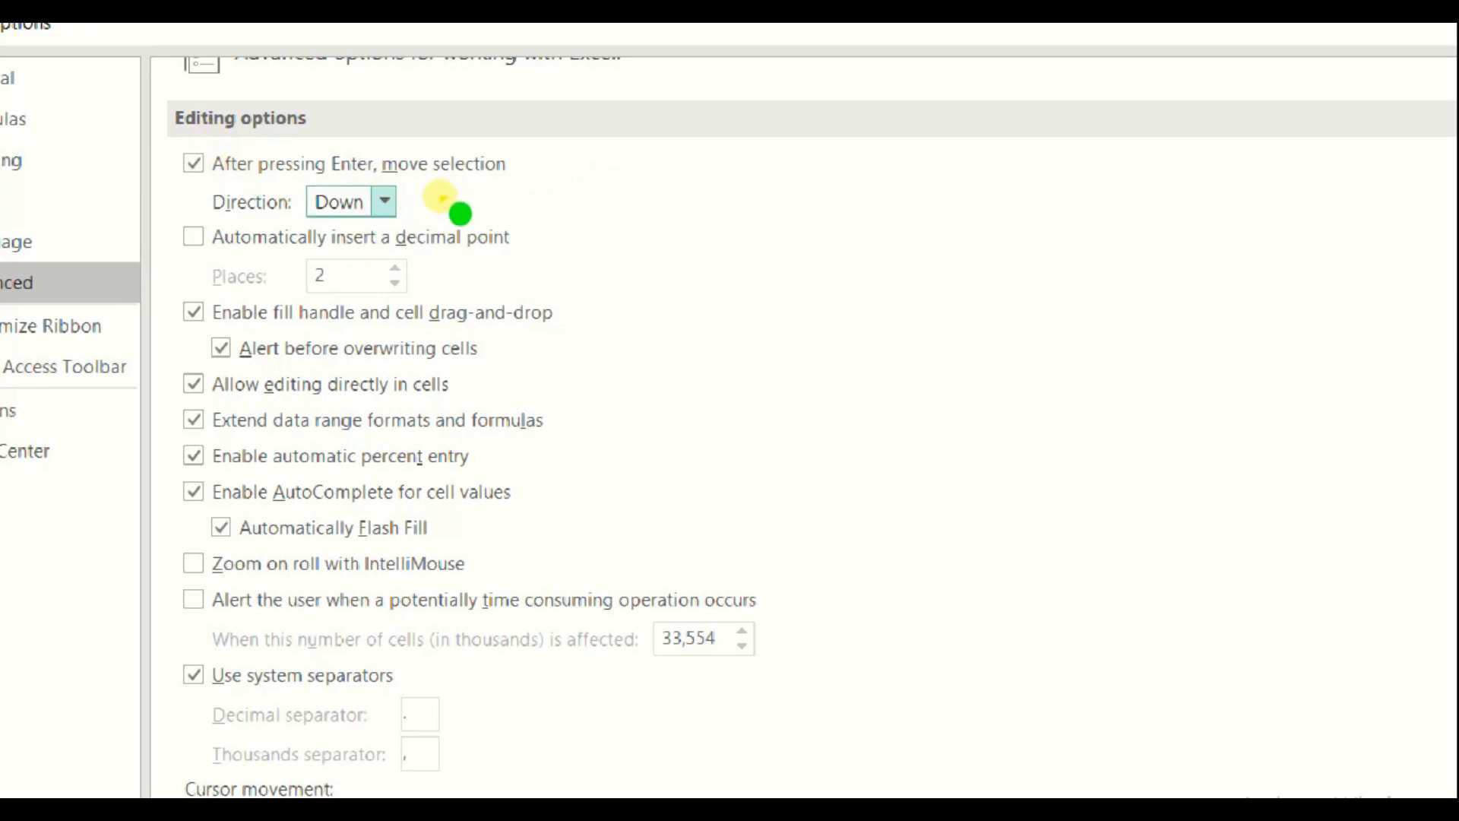
pyautogui.click(387, 201)
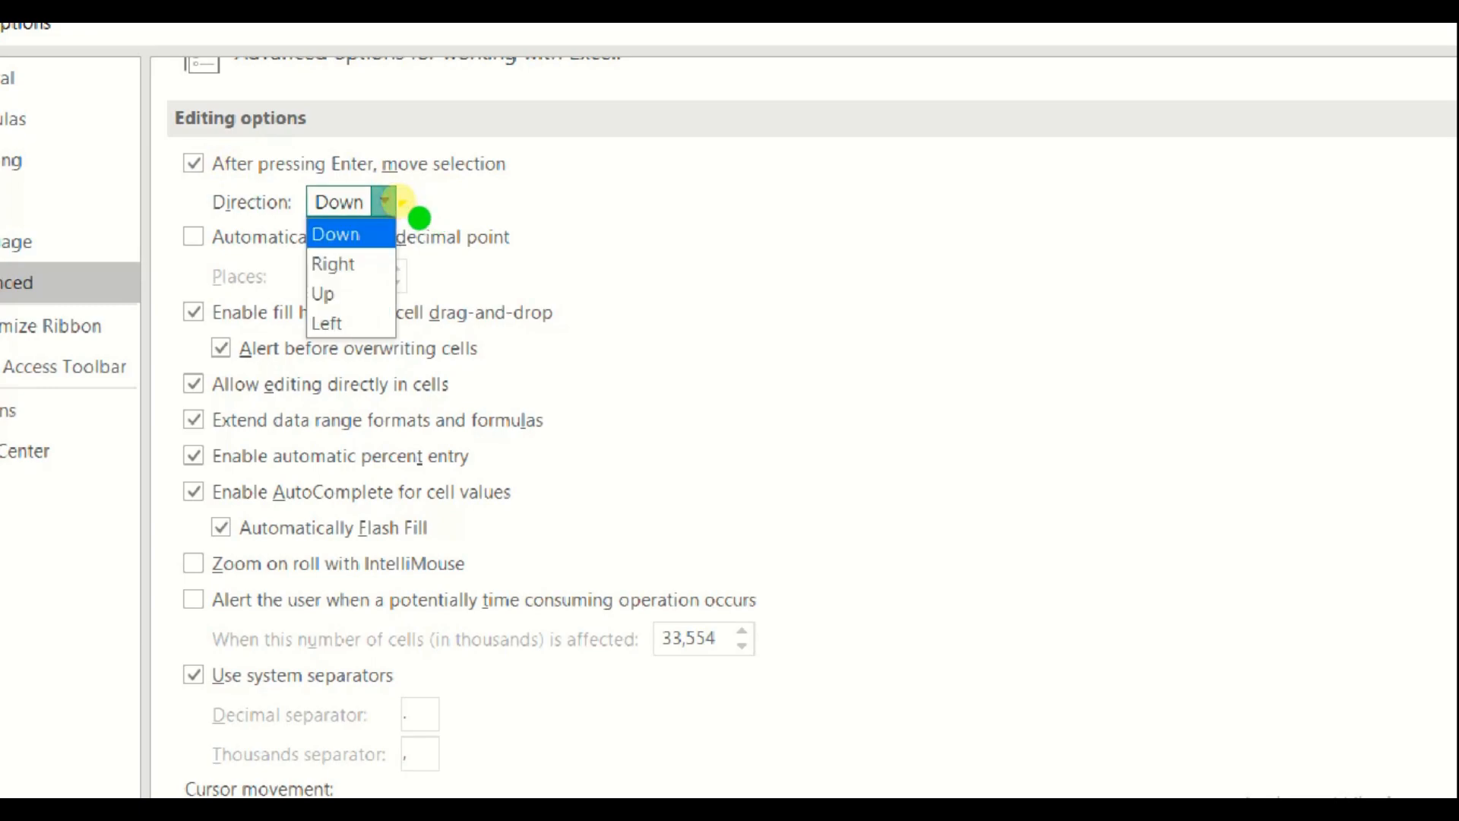
pyautogui.click(595, 221)
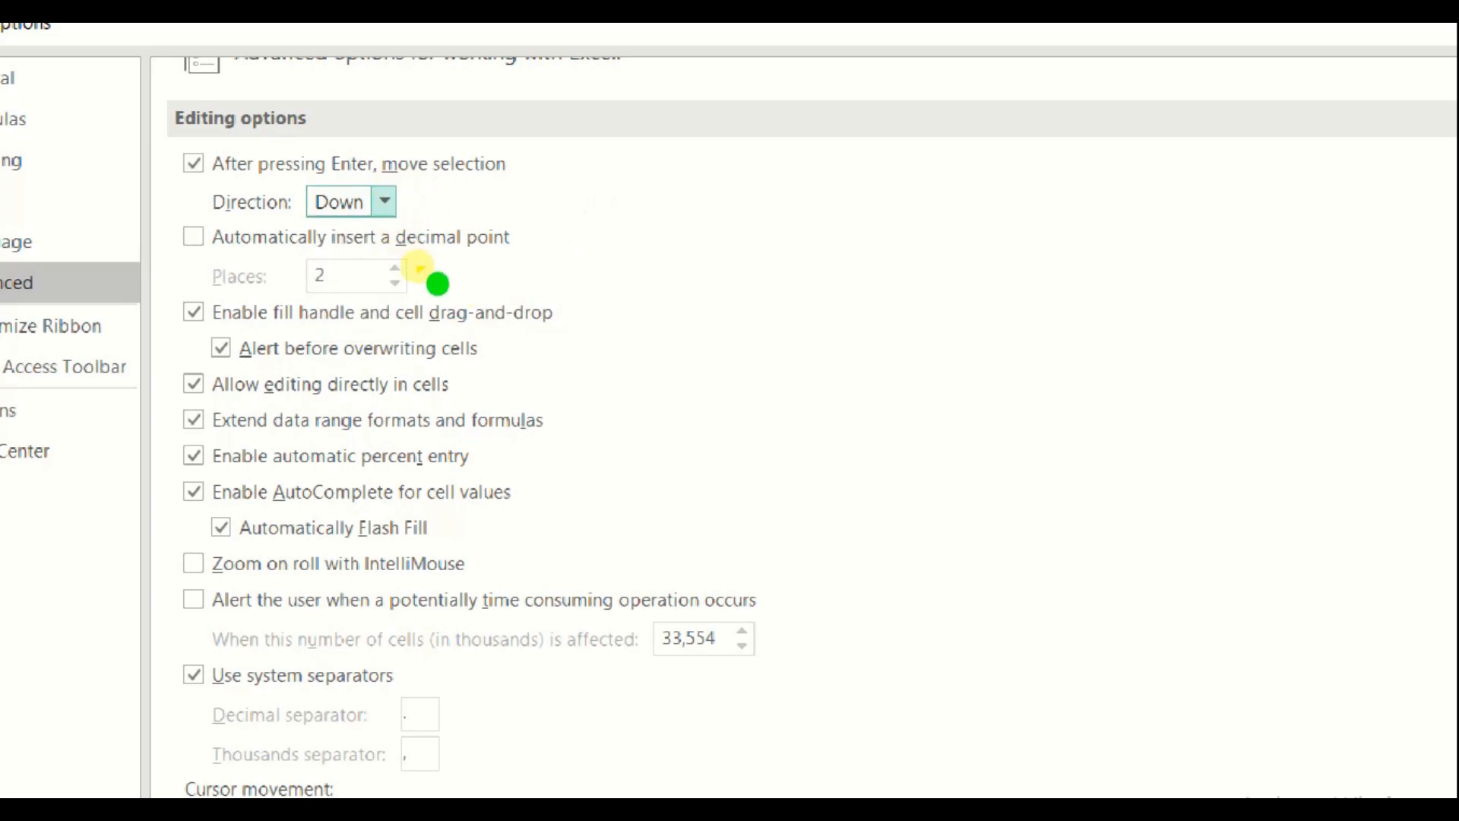
# Turn off Show formula bar in the Display options and apply with OK
pyautogui.scroll(-3, 449, 374)
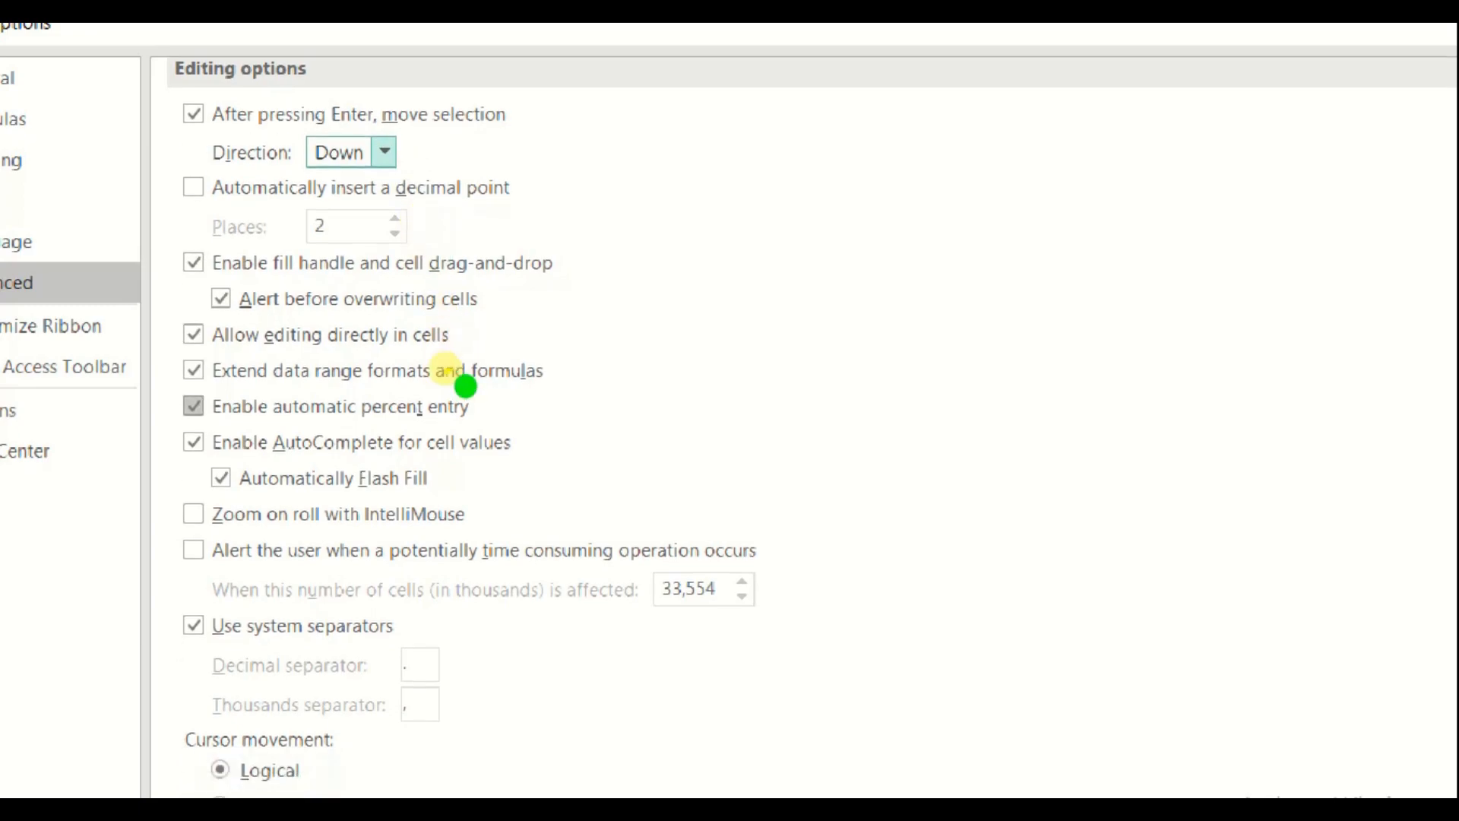
pyautogui.scroll(-10, 465, 389)
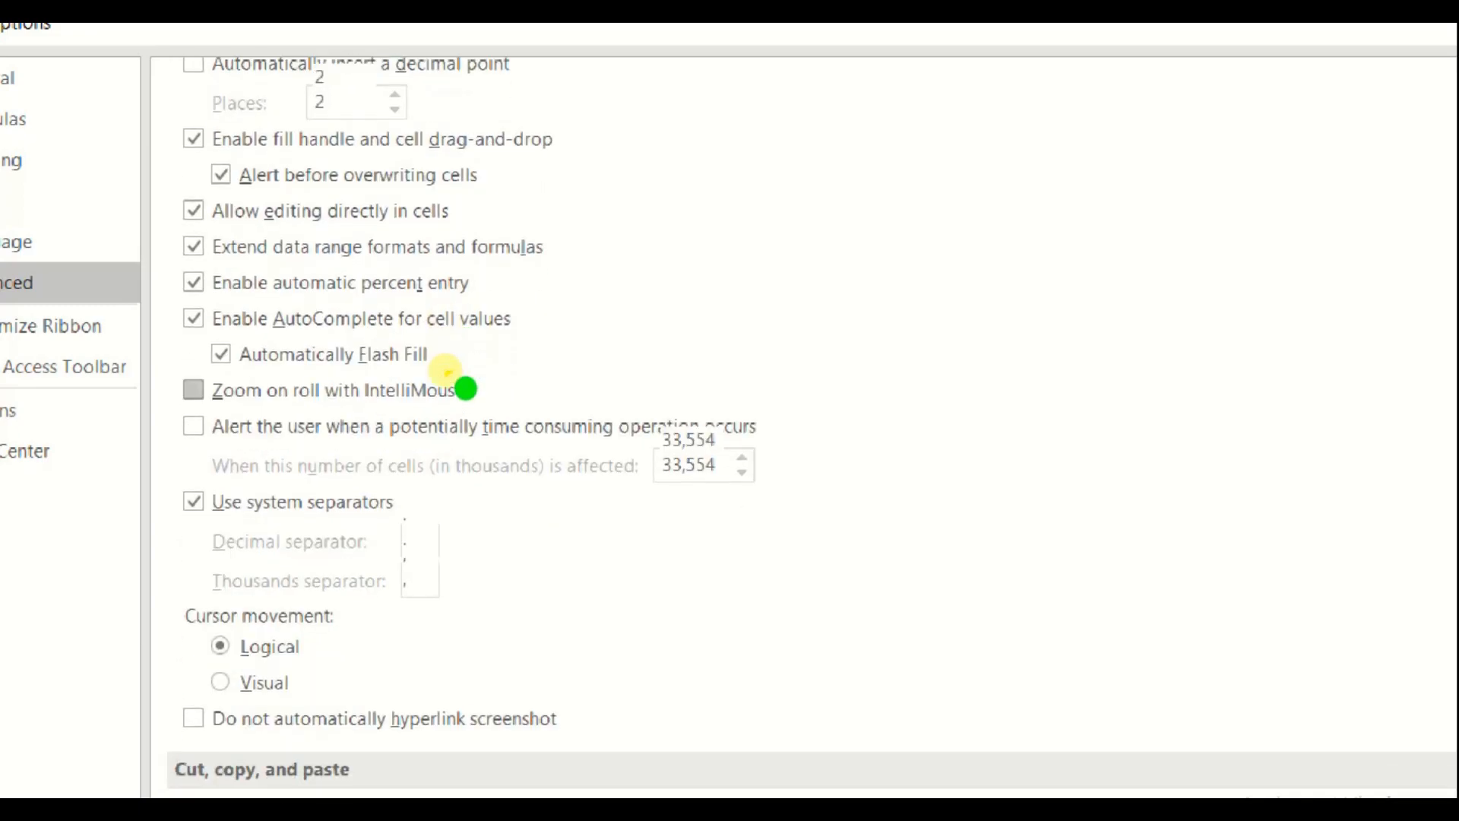
pyautogui.scroll(-15, 465, 388)
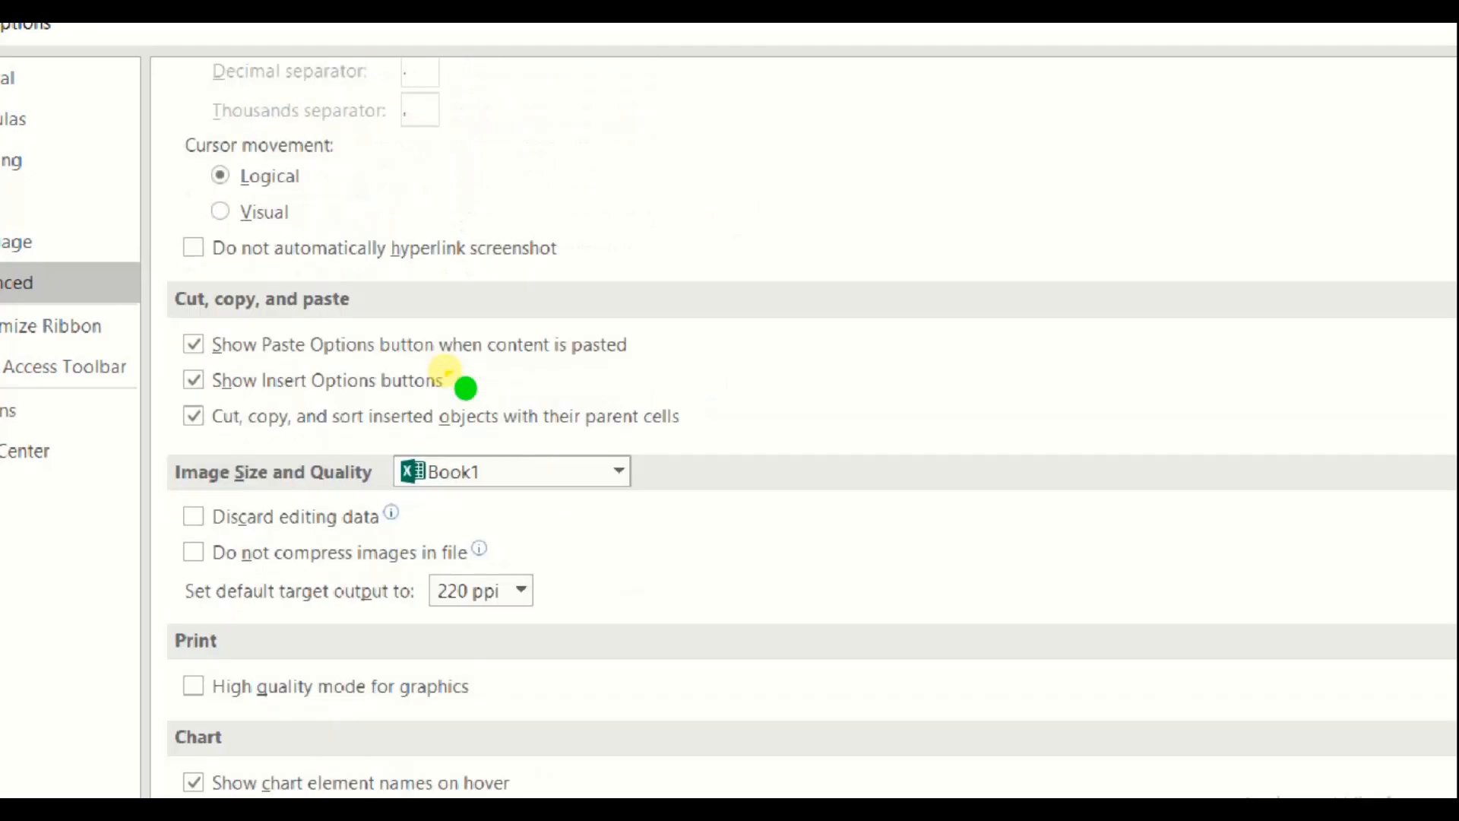
pyautogui.scroll(-7, 465, 388)
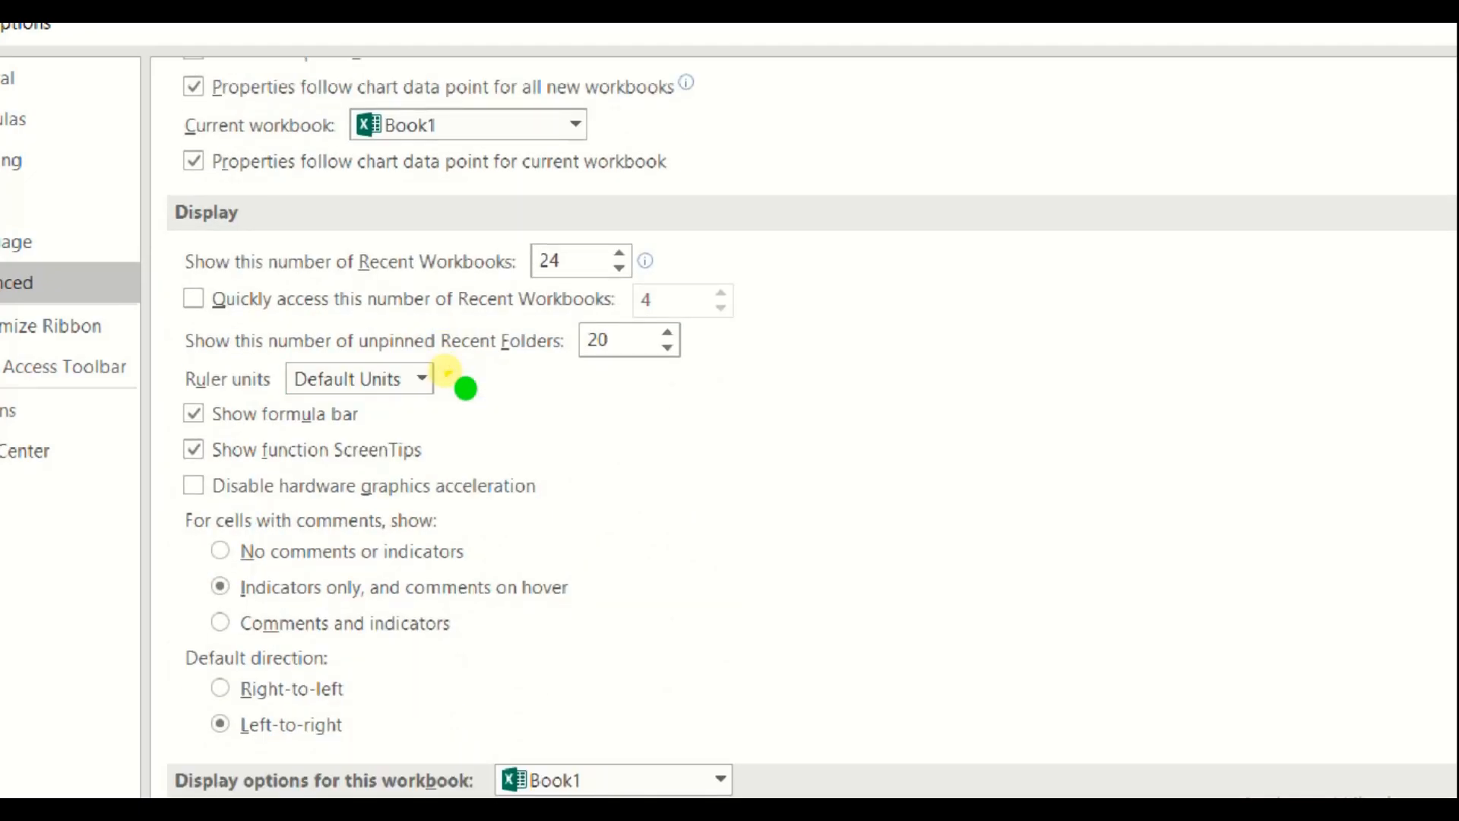
pyautogui.scroll(-2, 706, 448)
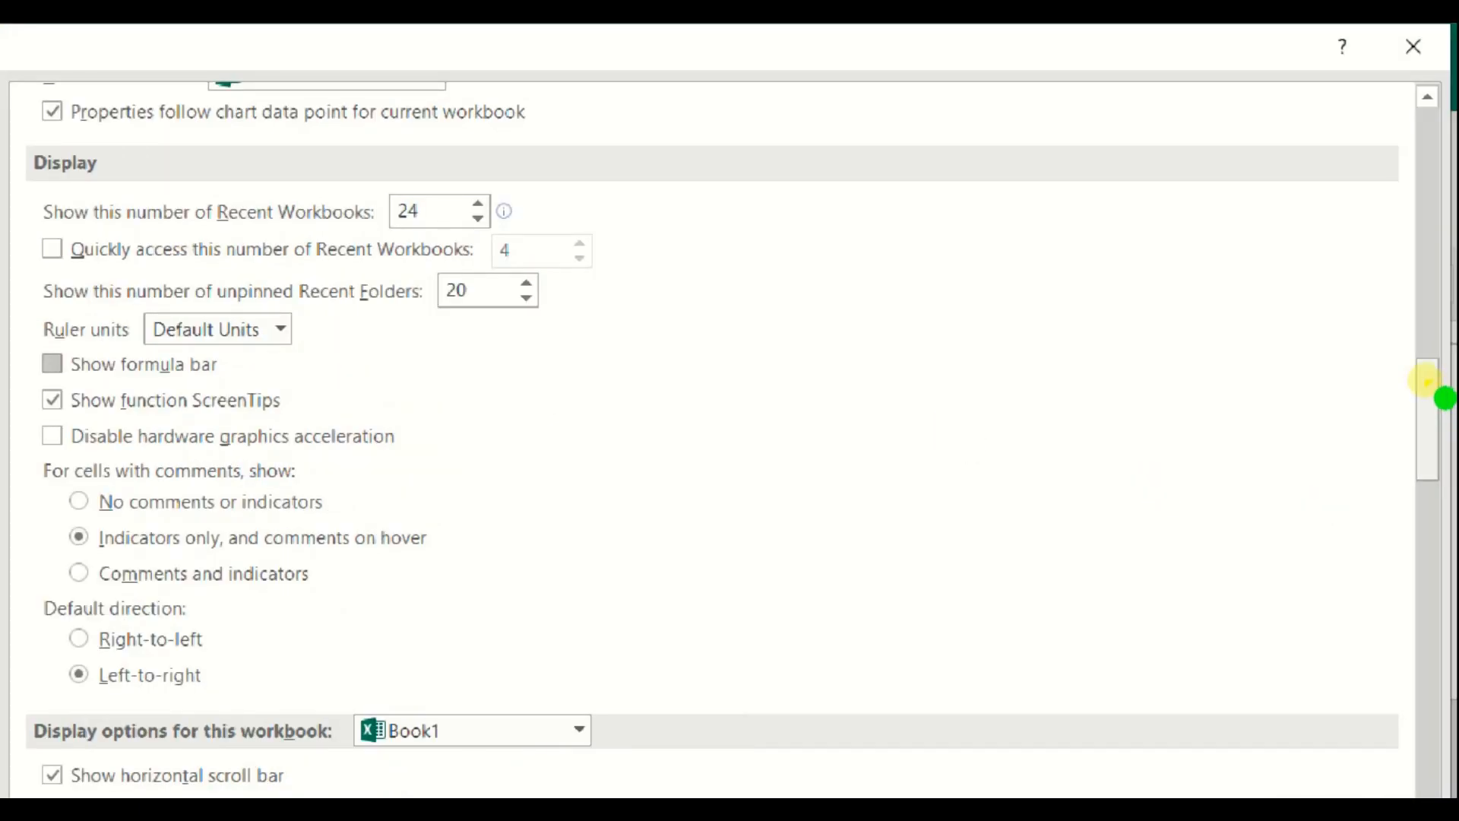
pyautogui.moveTo(1427, 384); pyautogui.dragTo(1429, 495)
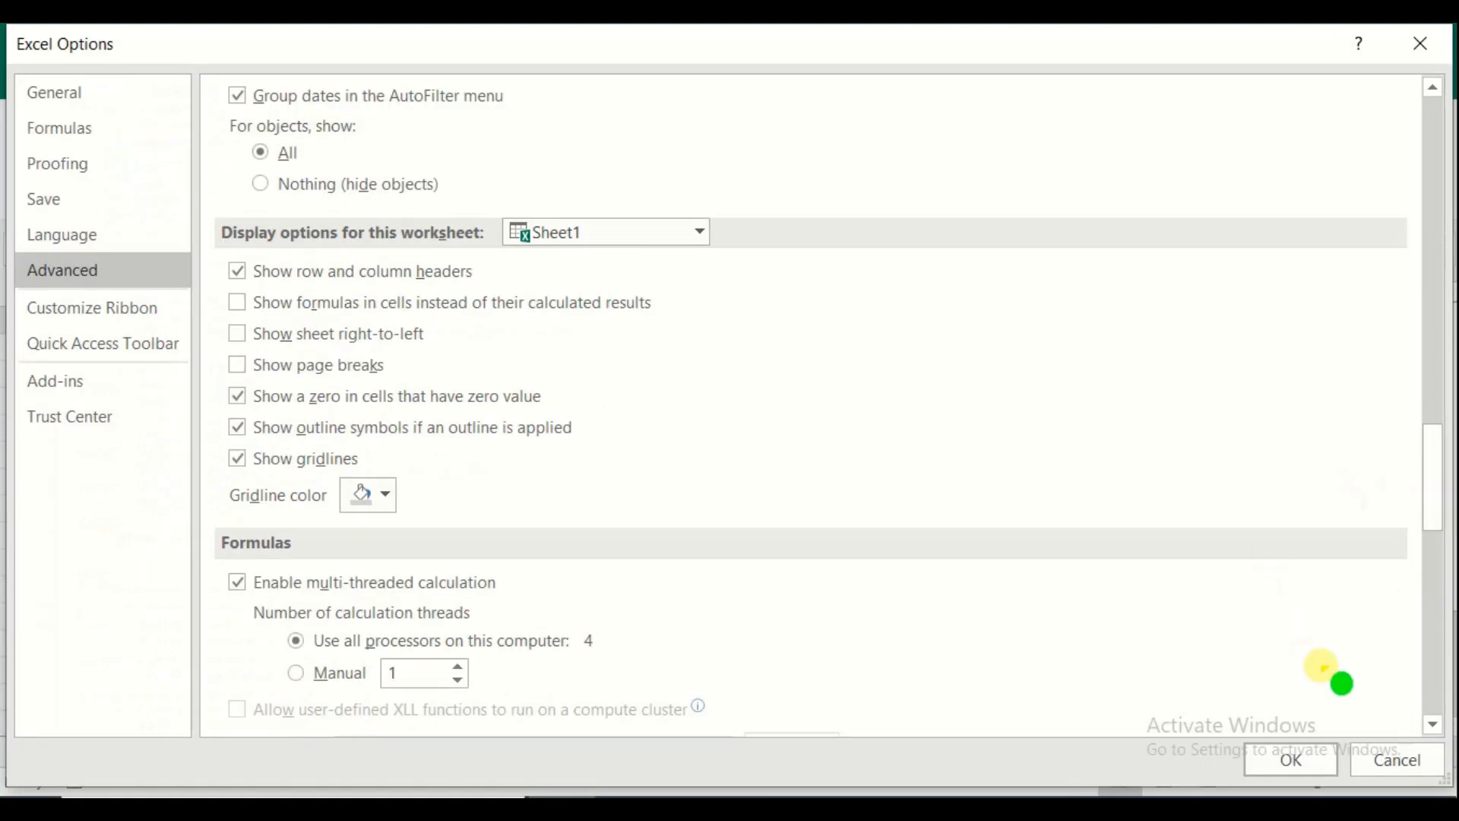
pyautogui.click(1303, 762)
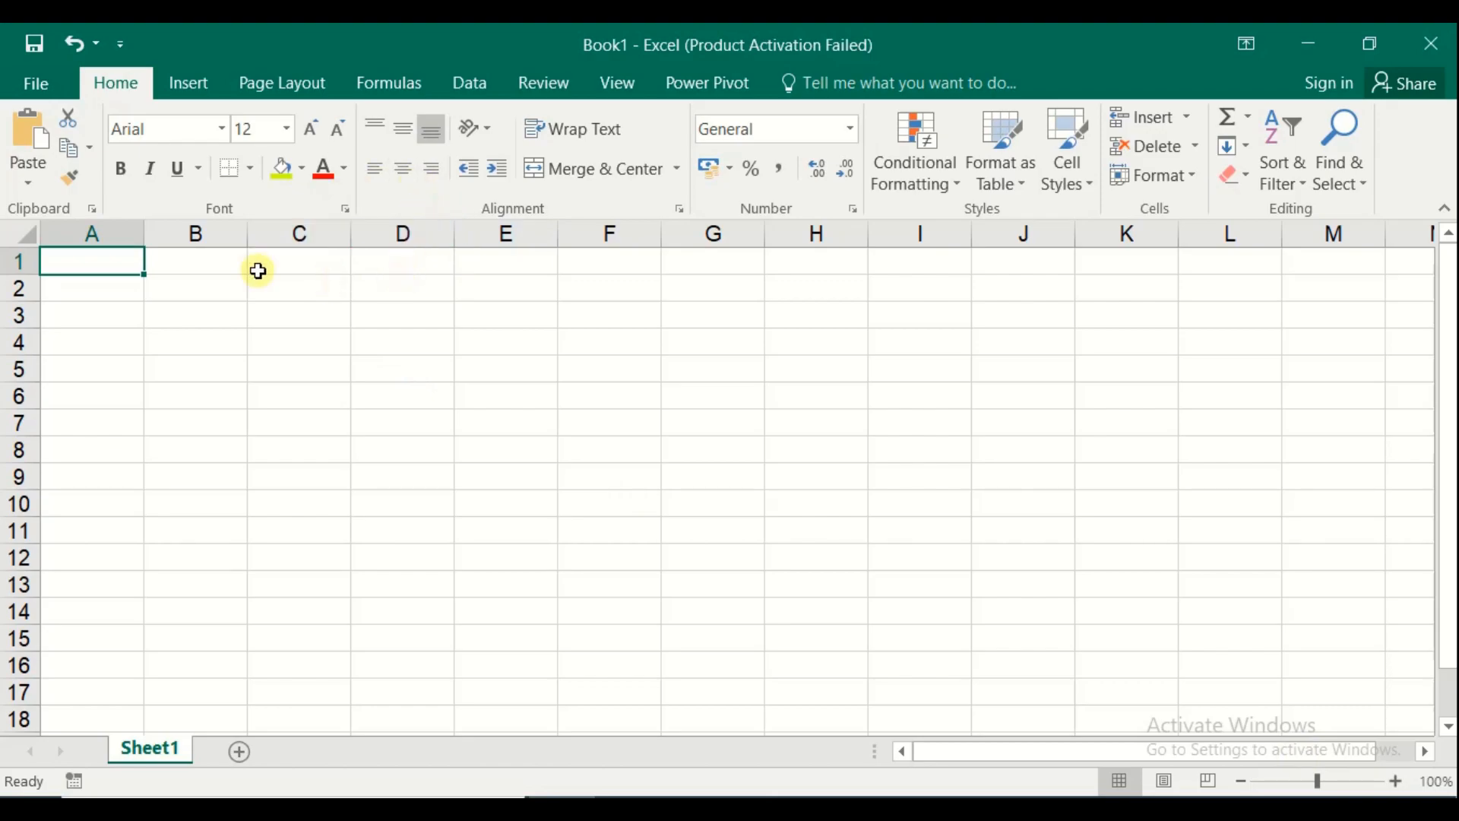
# Turn Show formula bar back on in Excel Options > Advanced
pyautogui.click(44, 80)
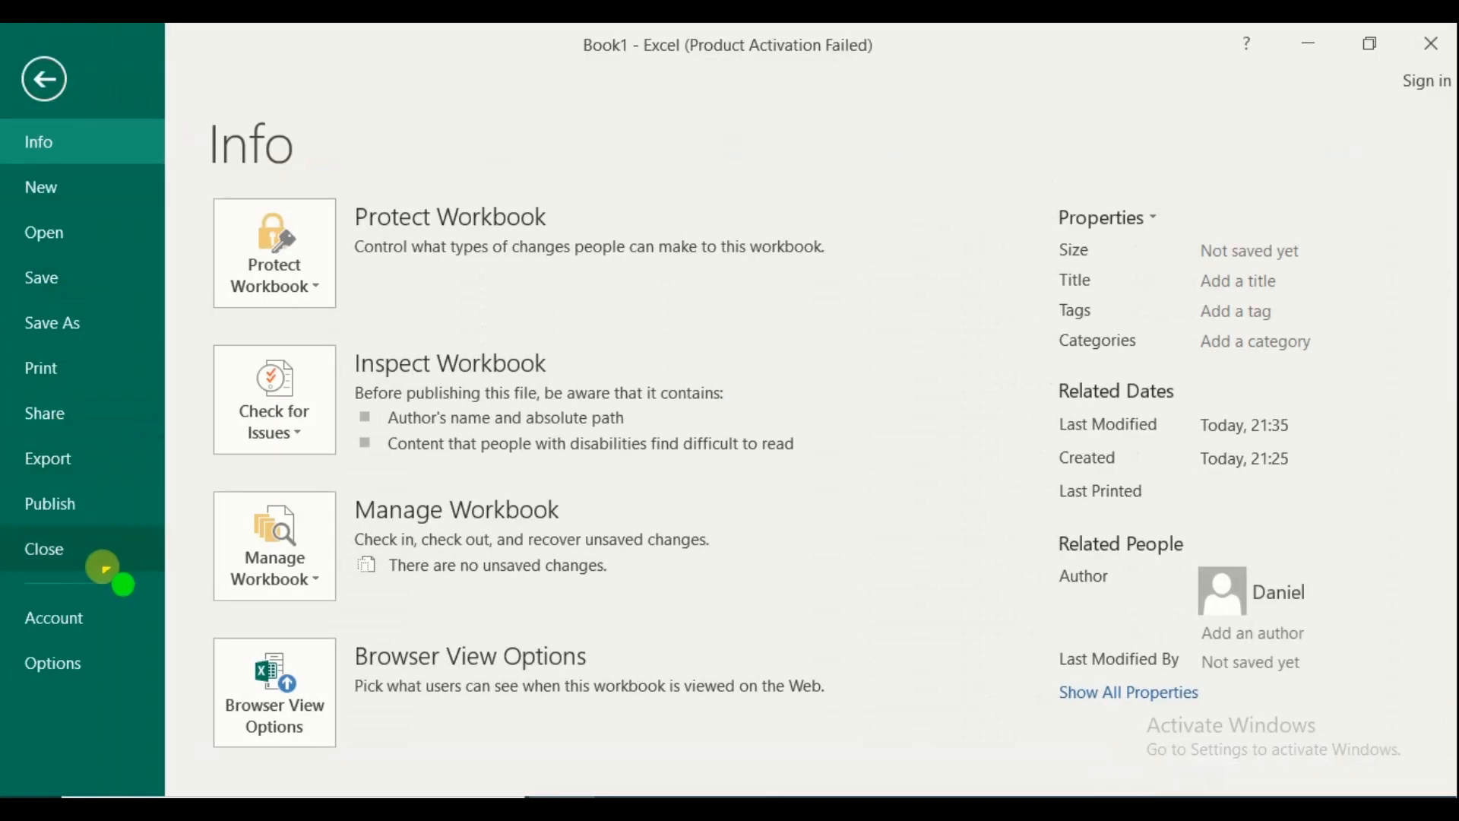
pyautogui.click(86, 664)
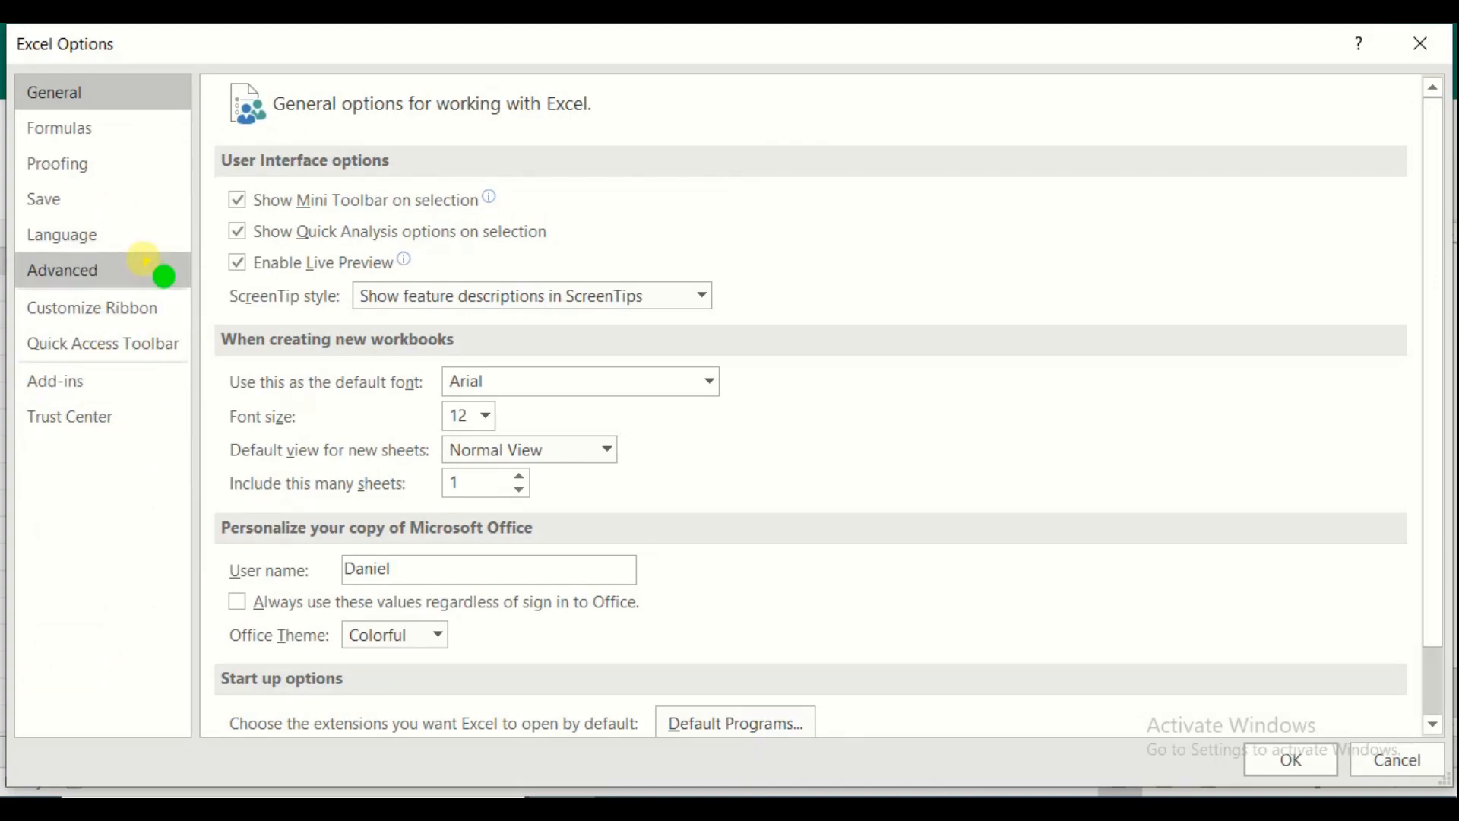
pyautogui.click(131, 267)
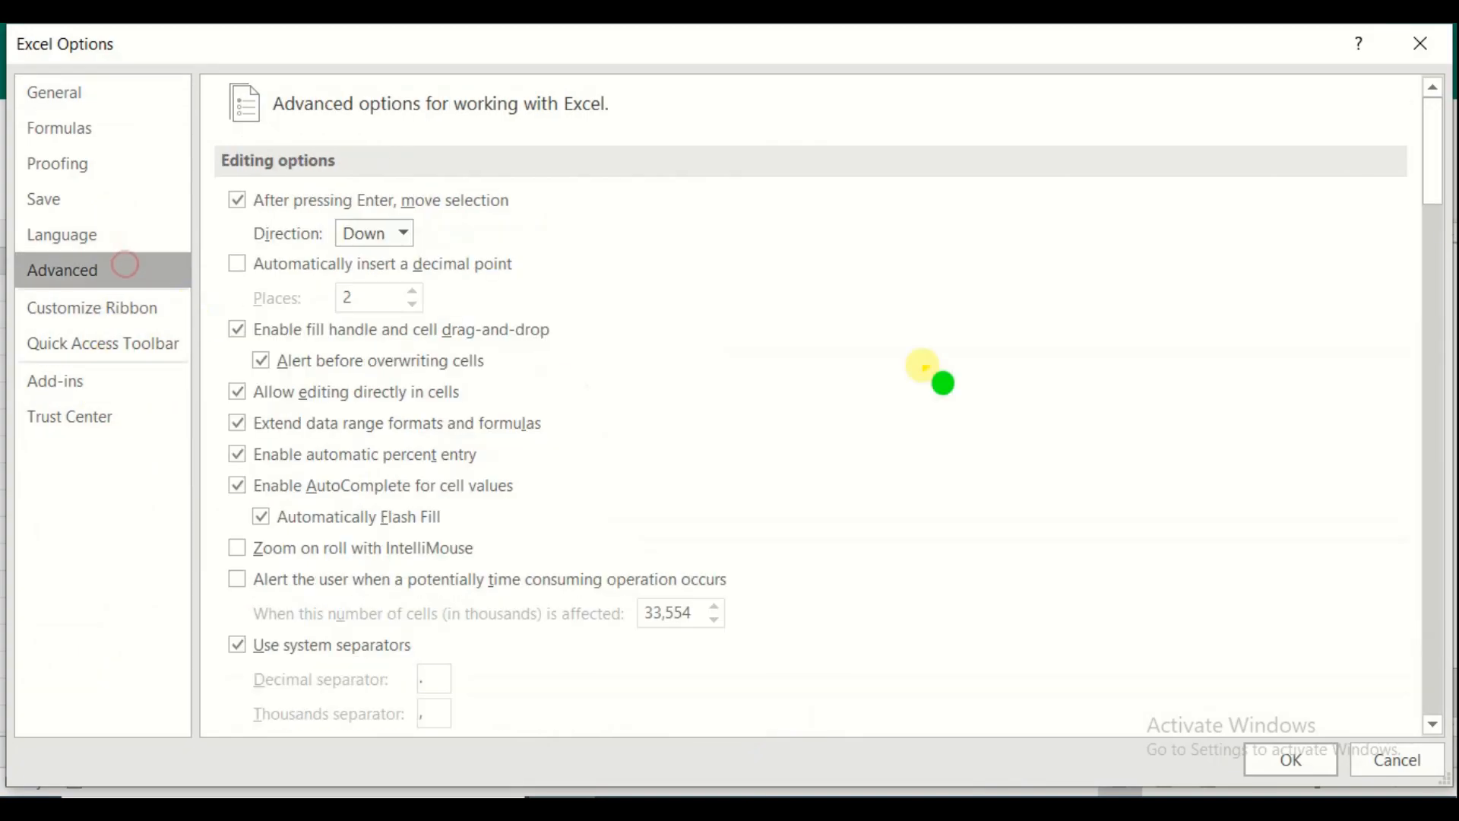
pyautogui.moveTo(1435, 147); pyautogui.dragTo(1420, 362)
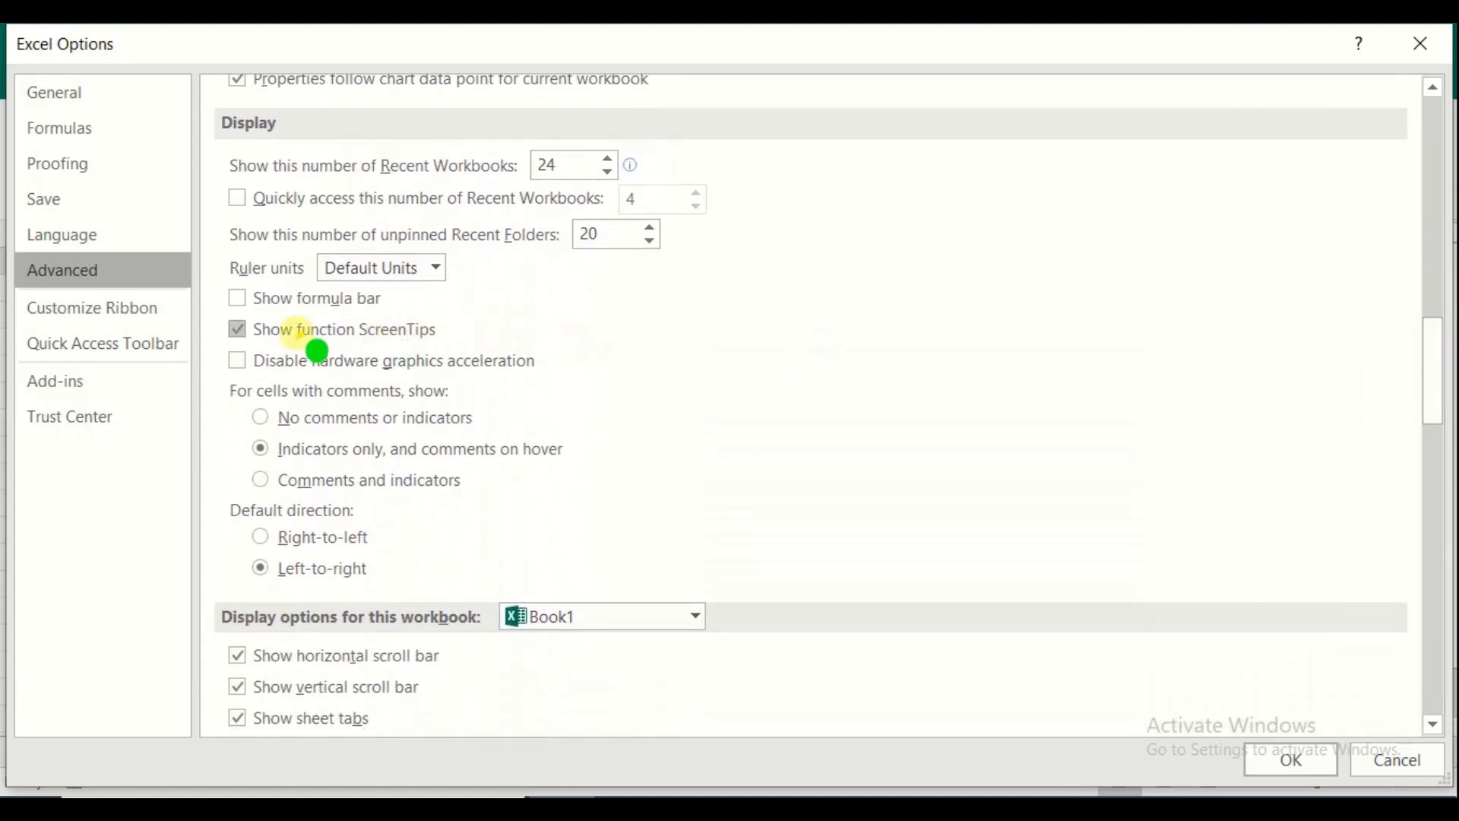
pyautogui.click(237, 298)
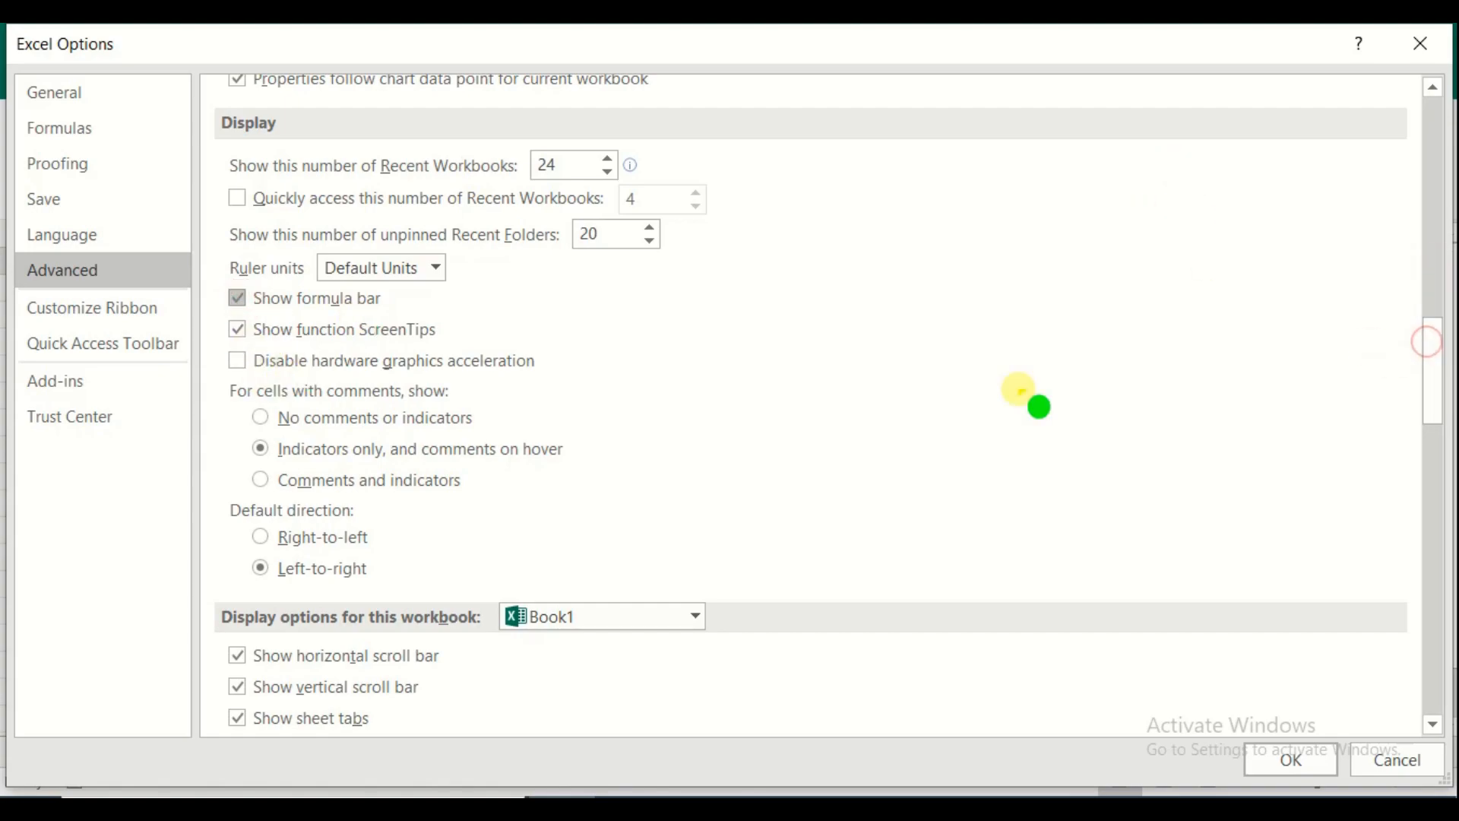
# Toggle the horizontal and vertical scroll bar options off and back on, then confirm with OK
pyautogui.moveTo(1430, 411); pyautogui.dragTo(1434, 439)
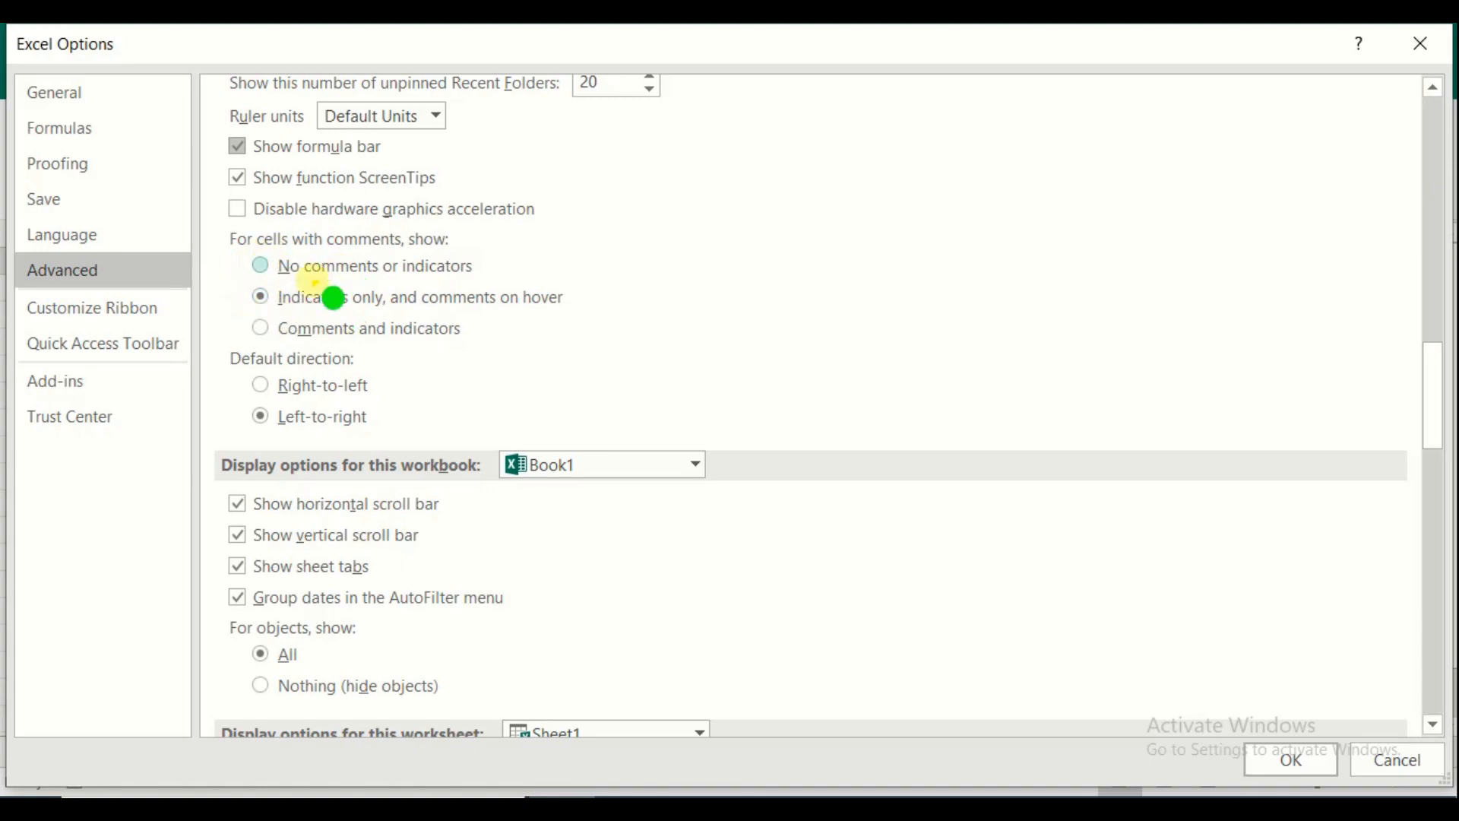
pyautogui.click(259, 327)
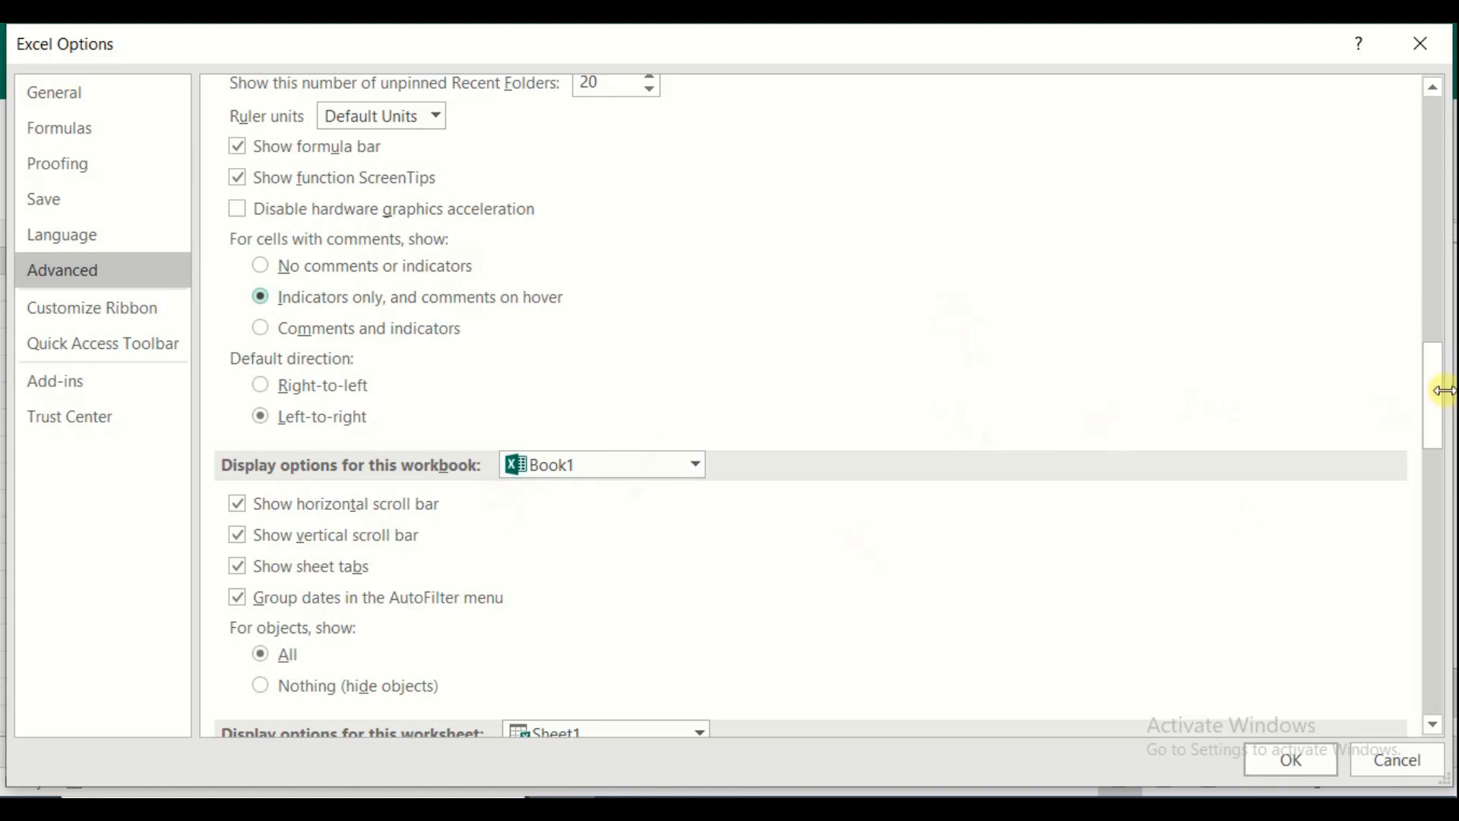
pyautogui.scroll(-1, 1436, 418)
pyautogui.scroll(-4, 1432, 420)
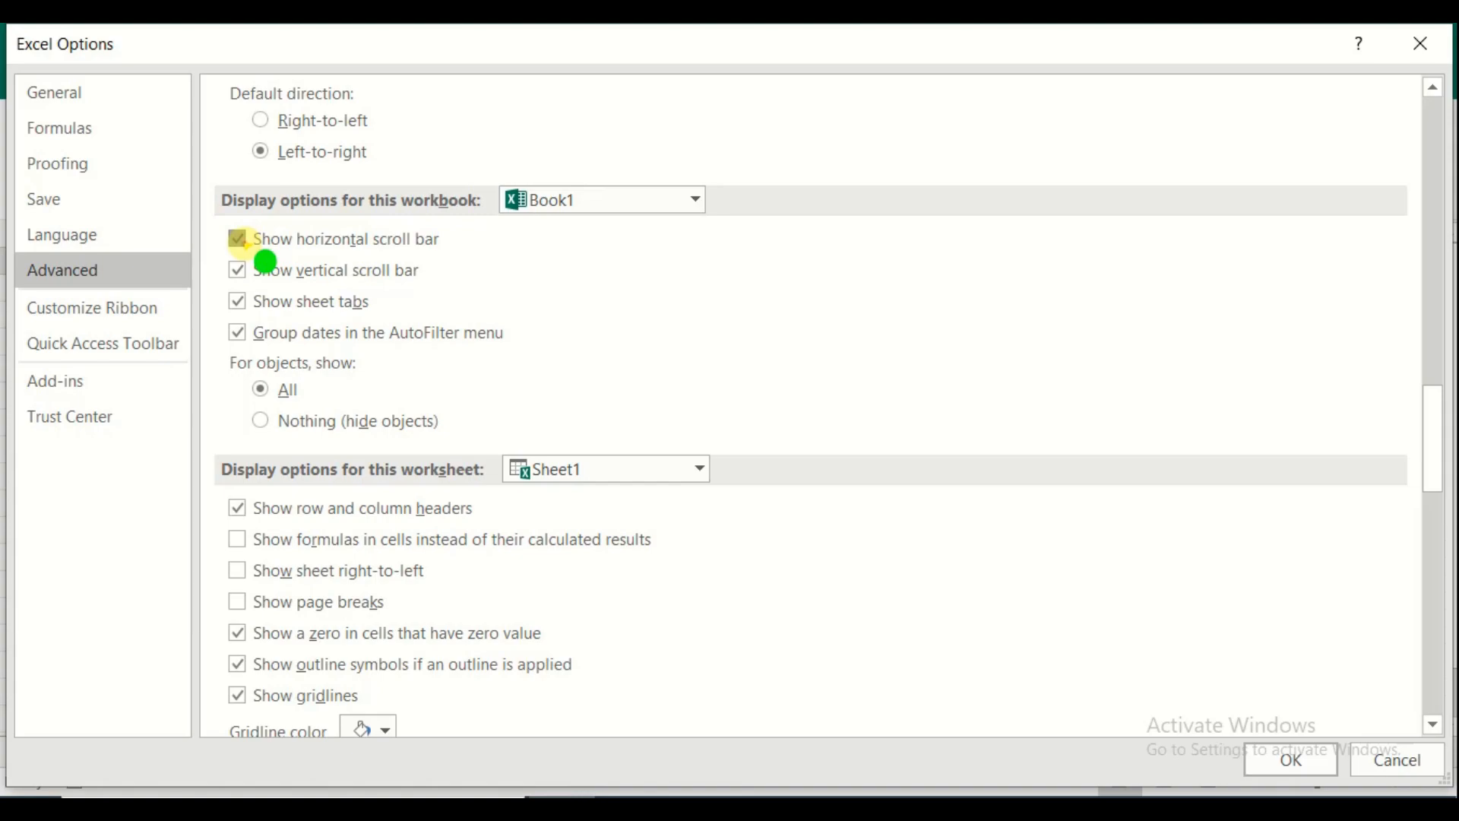
pyautogui.click(239, 240)
pyautogui.click(237, 270)
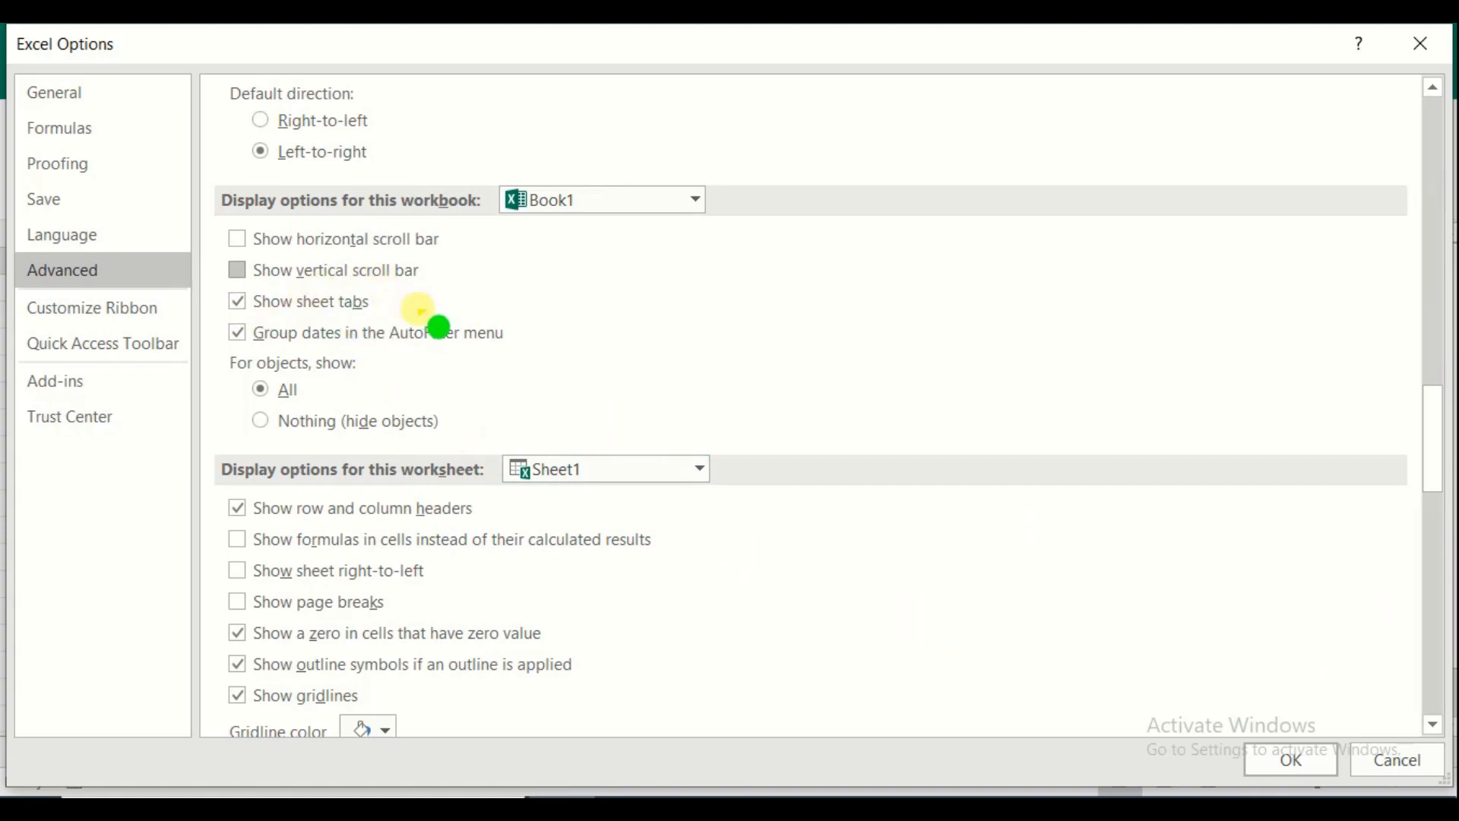
pyautogui.click(239, 270)
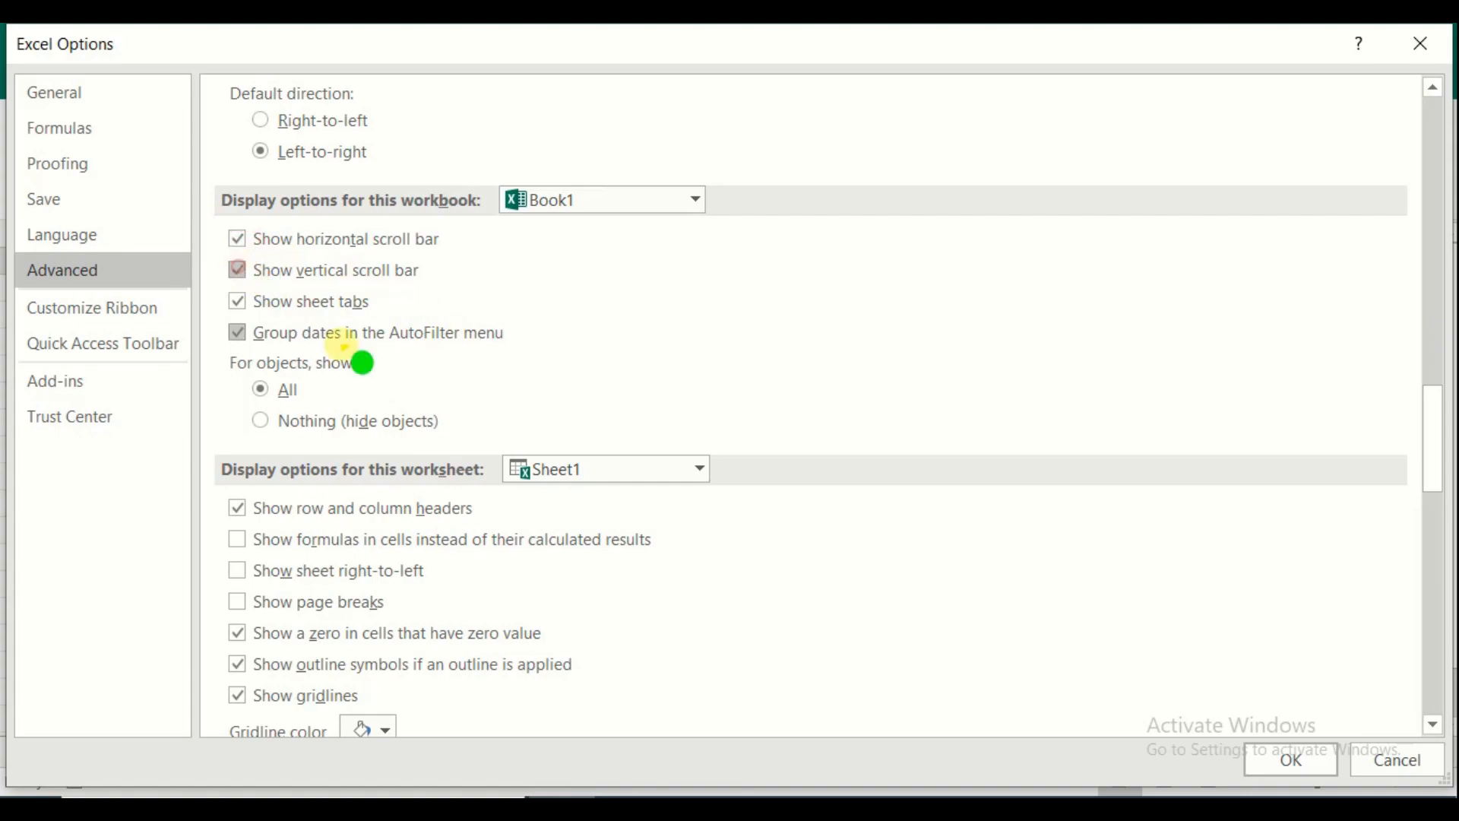
pyautogui.click(1293, 760)
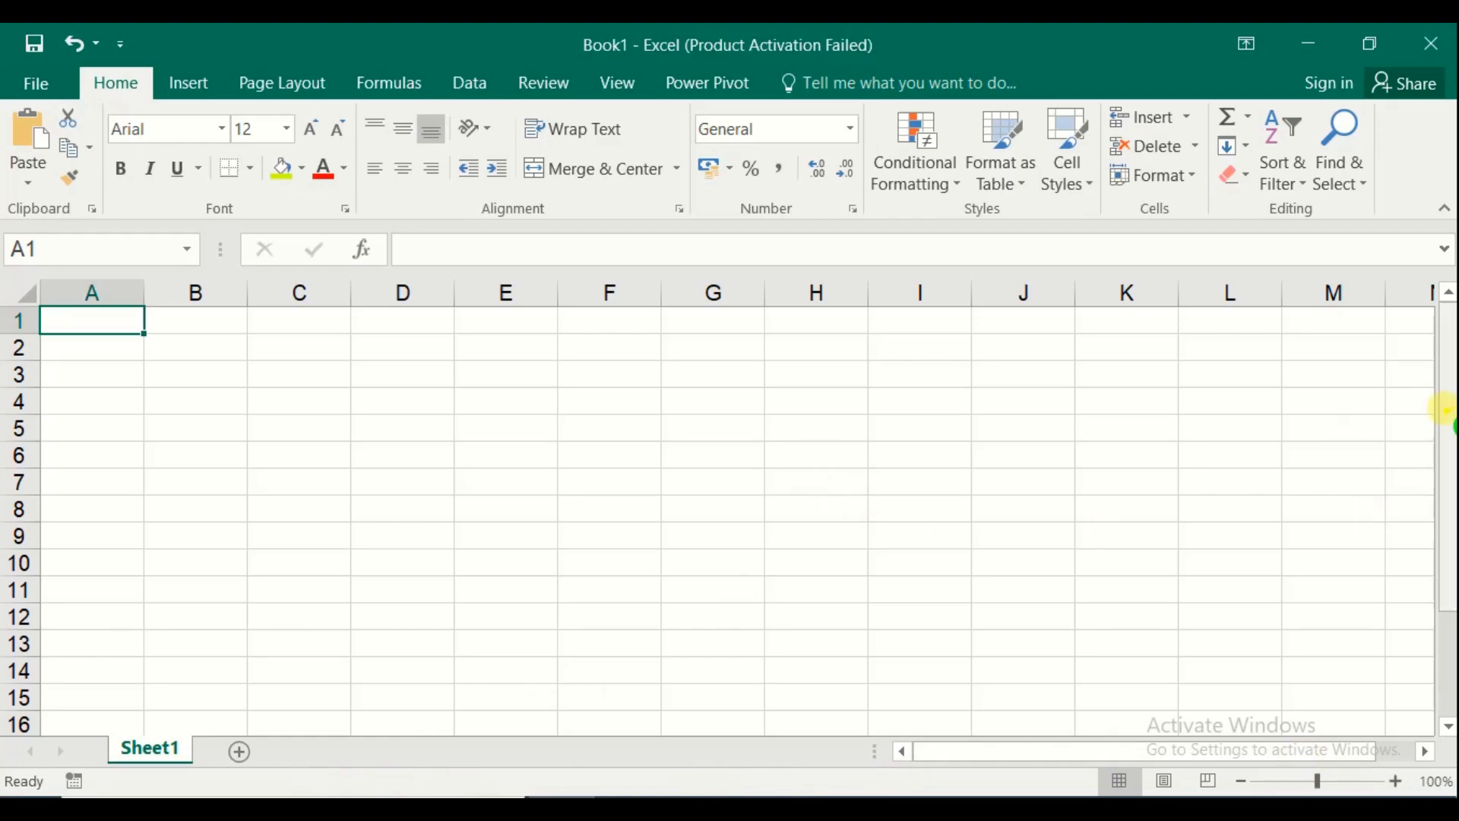
pyautogui.moveTo(1451, 460); pyautogui.dragTo(1455, 559)
# Uncheck Show horizontal scroll bar, Show vertical scroll bar and Show sheet tabs for Book1, then OK
pyautogui.moveTo(976, 751)
pyautogui.mouseDown()
pyautogui.moveTo(1175, 748)
pyautogui.moveTo(950, 752)
pyautogui.mouseUp()
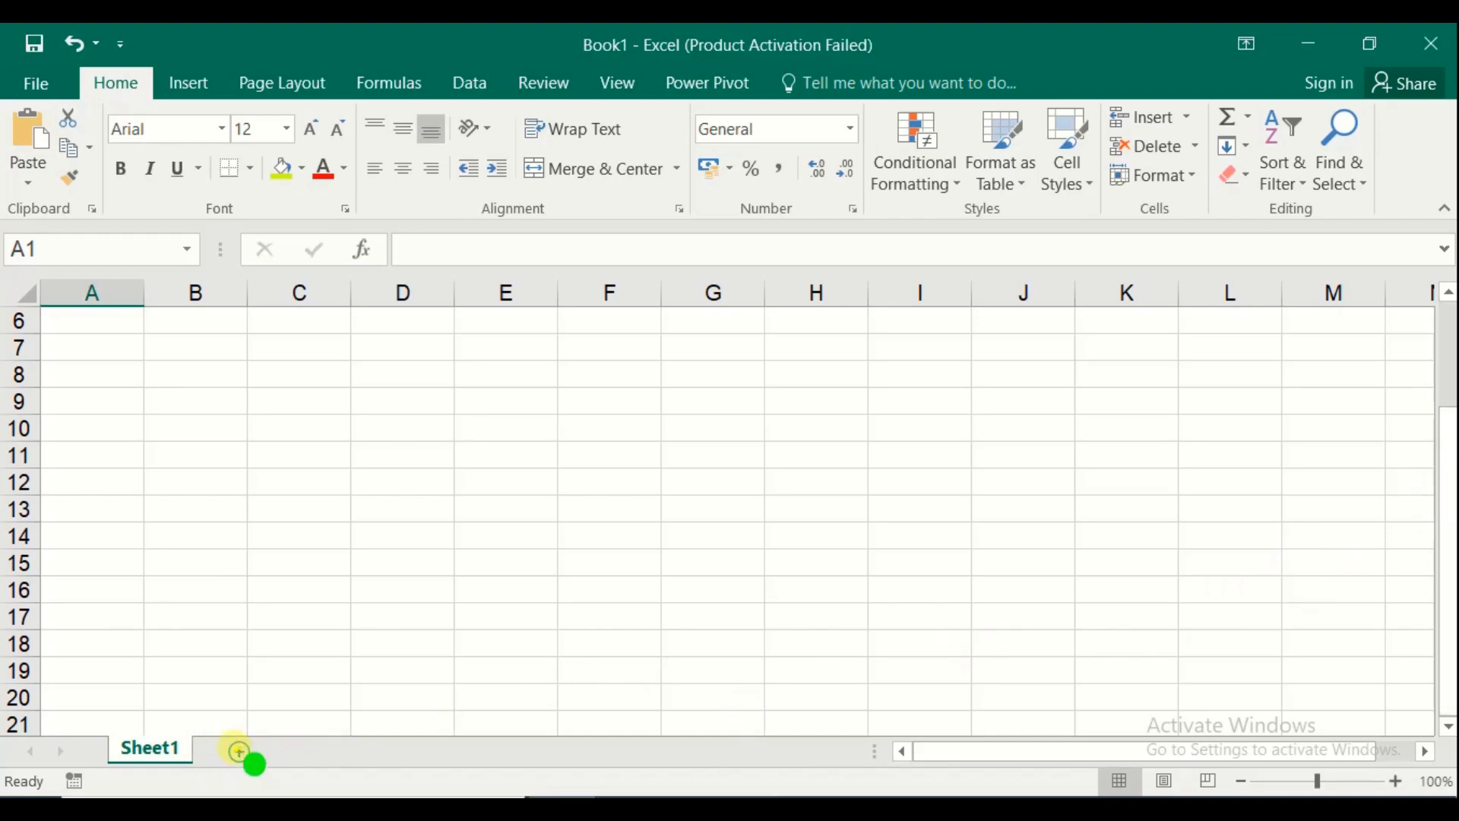
pyautogui.click(42, 83)
pyautogui.click(73, 667)
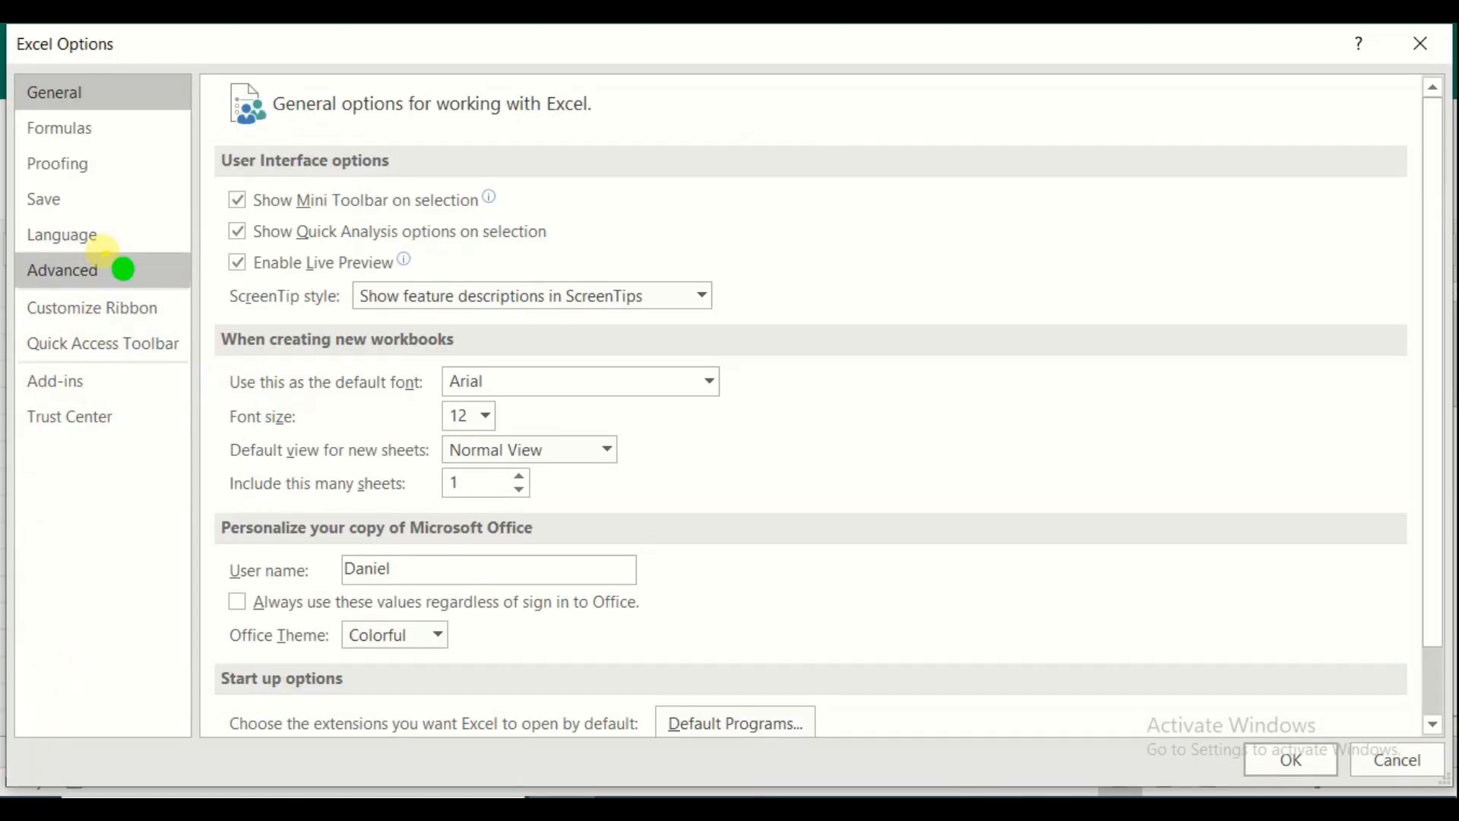
pyautogui.click(91, 272)
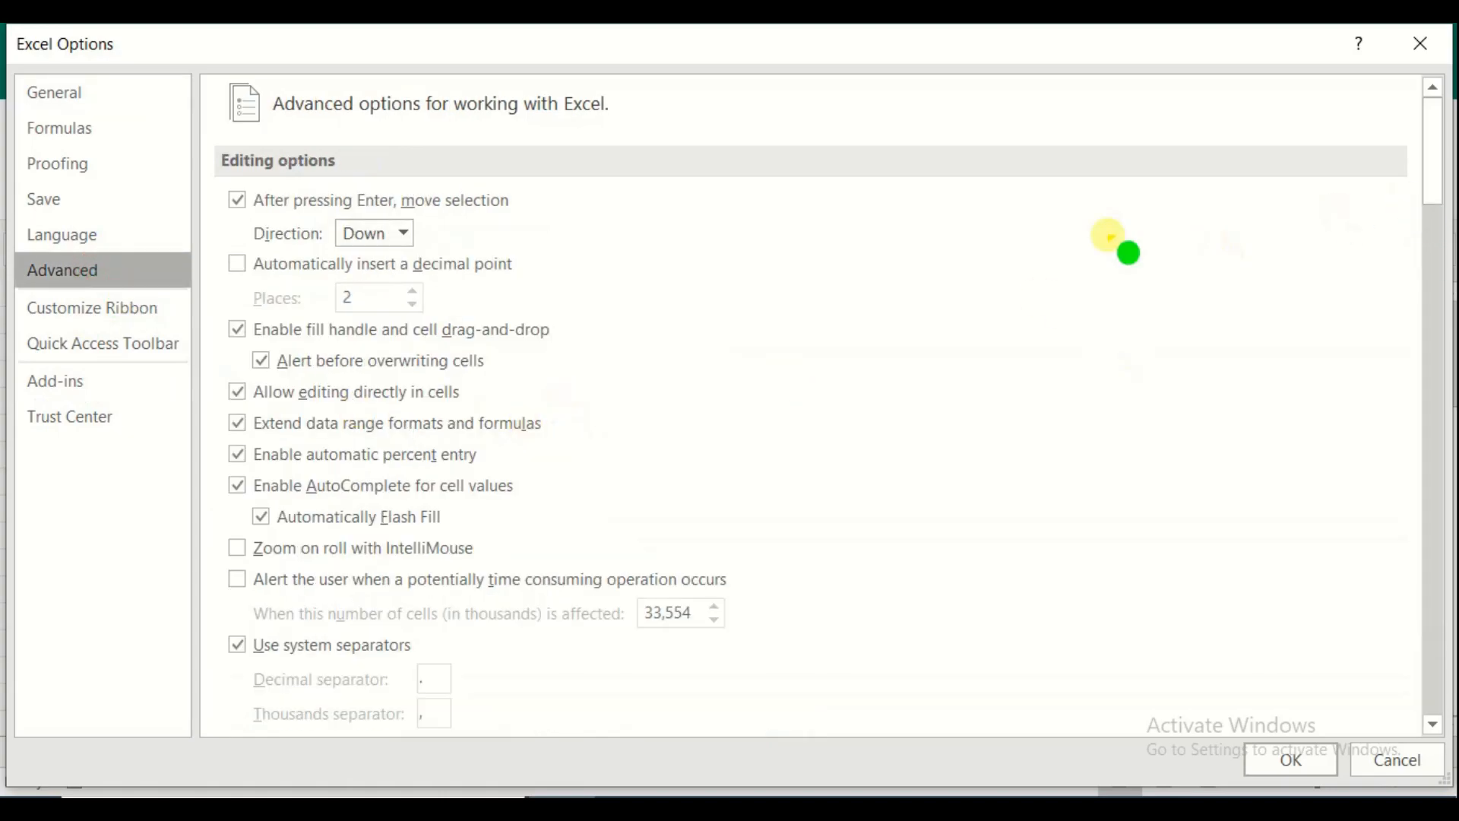
pyautogui.moveTo(1436, 149); pyautogui.dragTo(1439, 431)
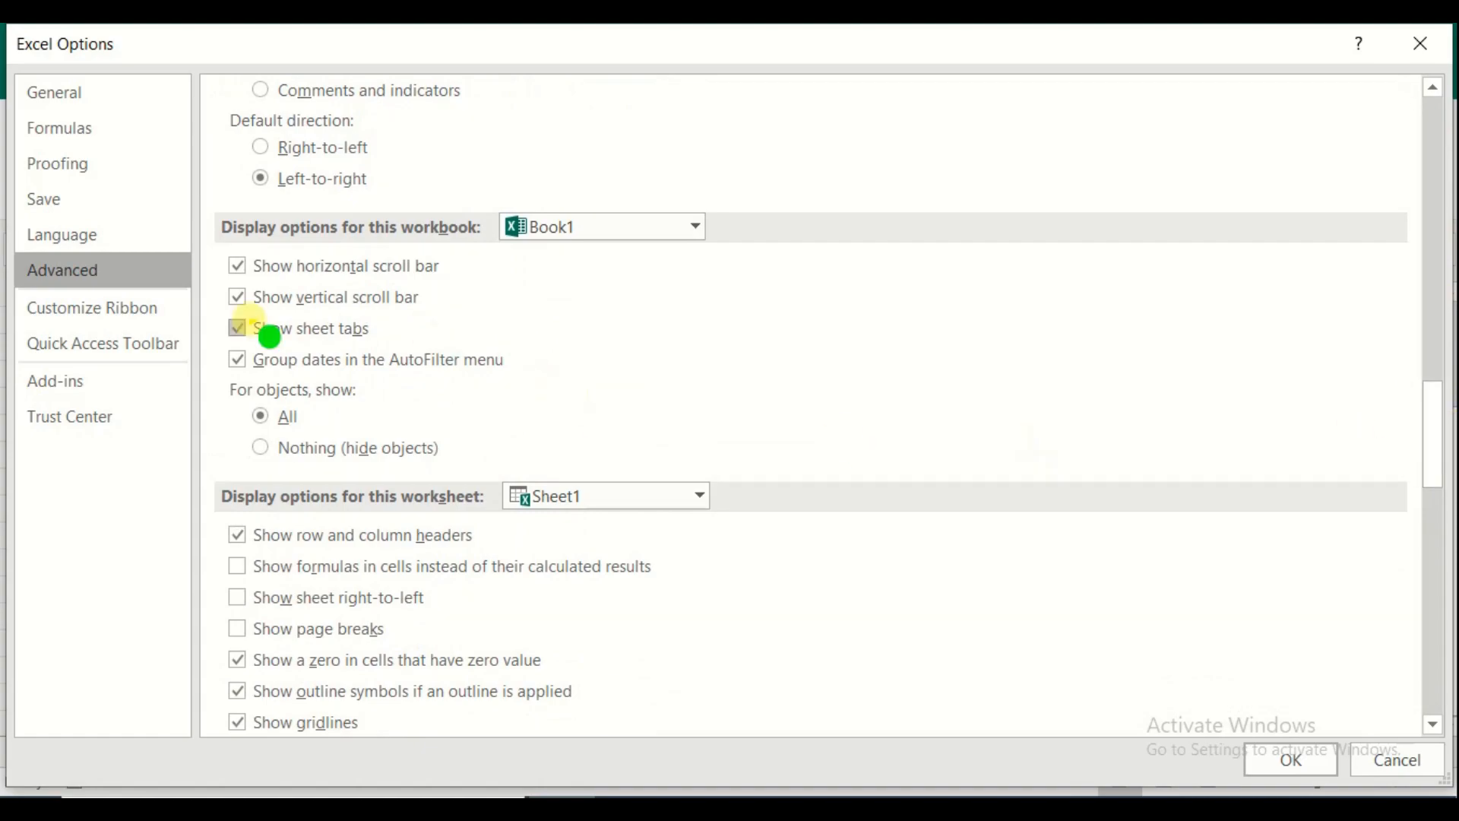
pyautogui.click(237, 270)
pyautogui.click(238, 298)
pyautogui.click(238, 329)
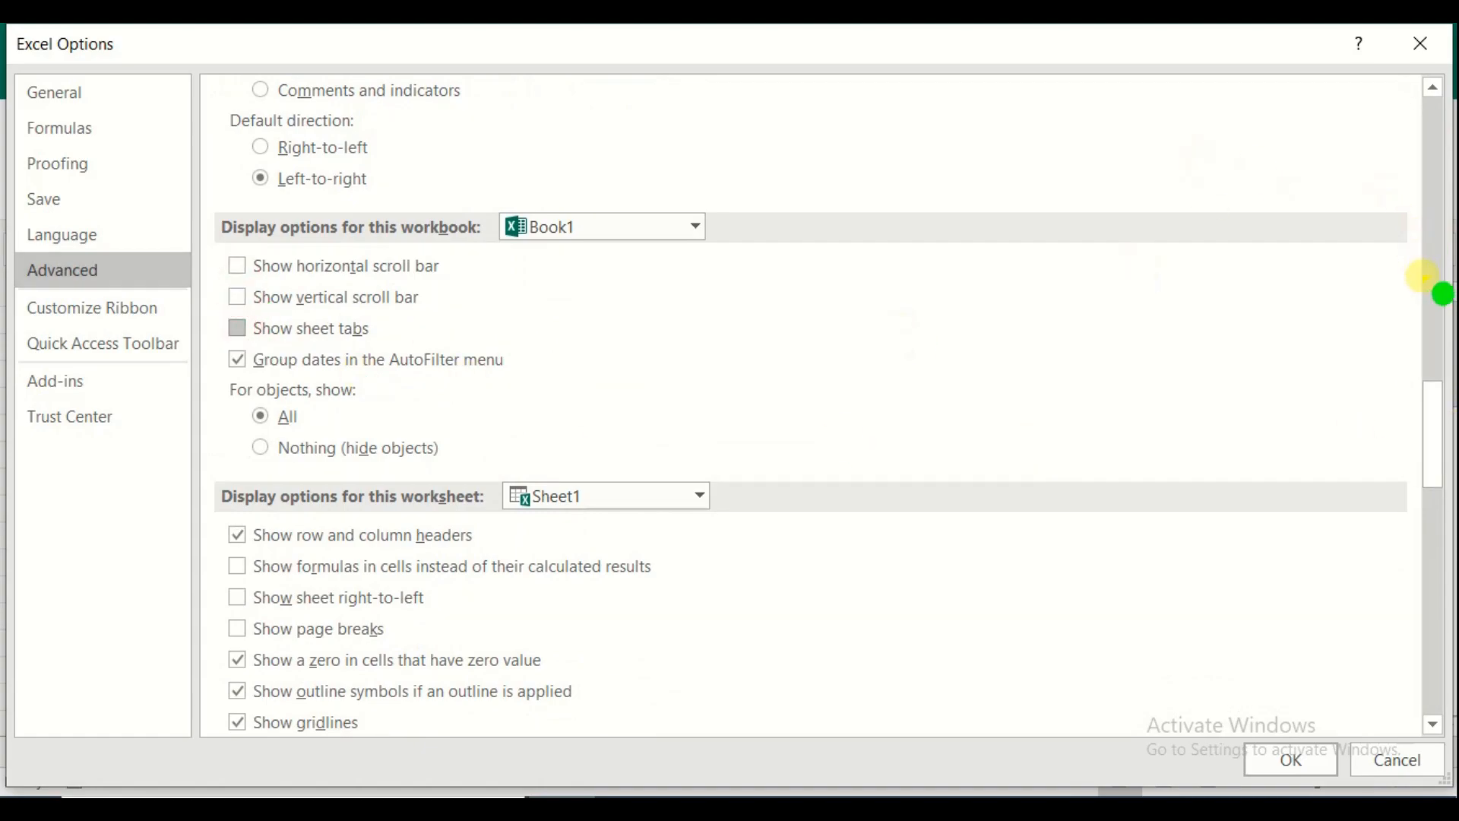
pyautogui.click(1292, 762)
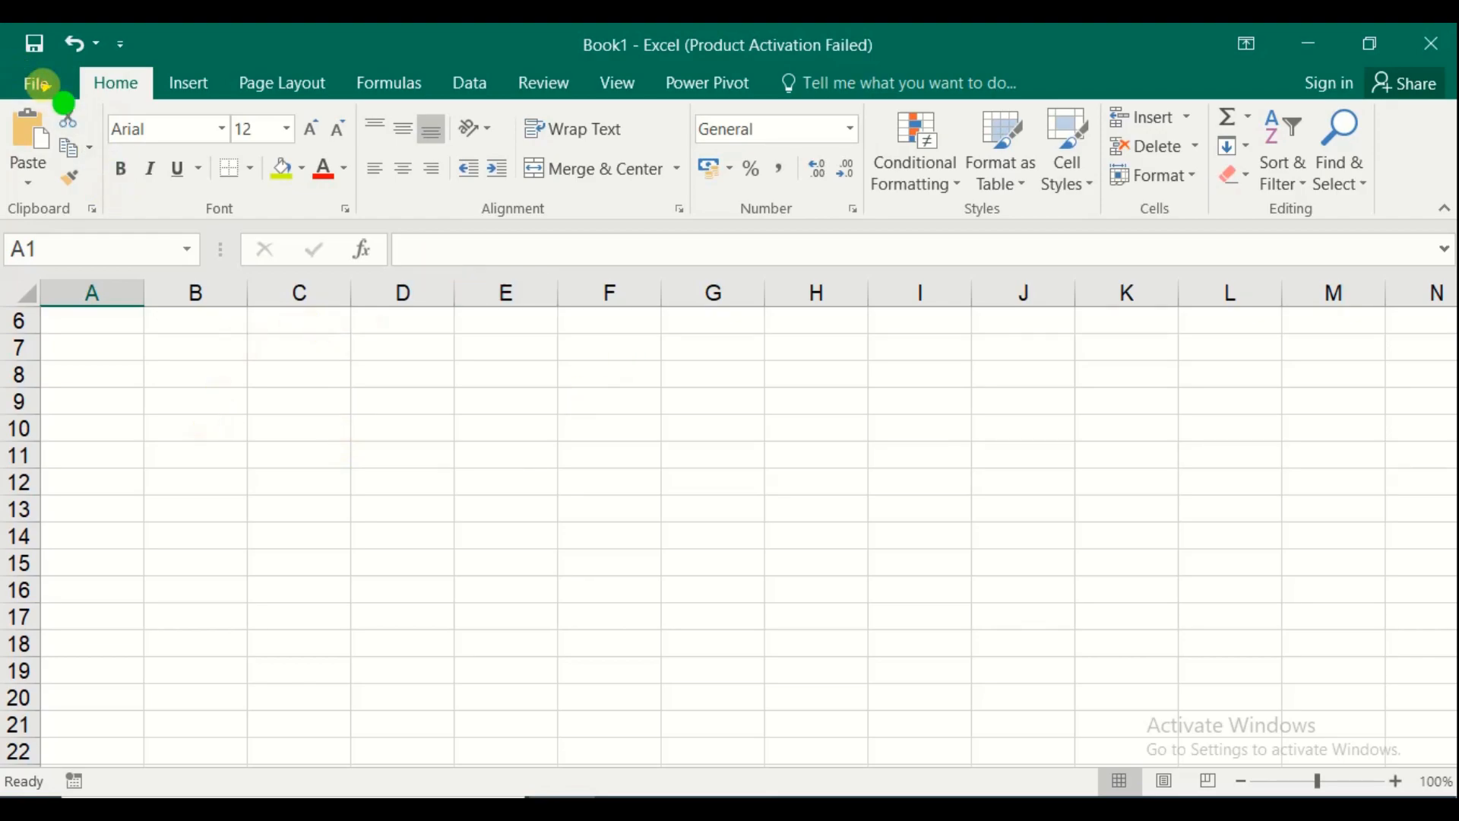
# Re-enable the horizontal scroll bar, vertical scroll bar and sheet tabs in Advanced options
pyautogui.click(41, 82)
pyautogui.click(93, 674)
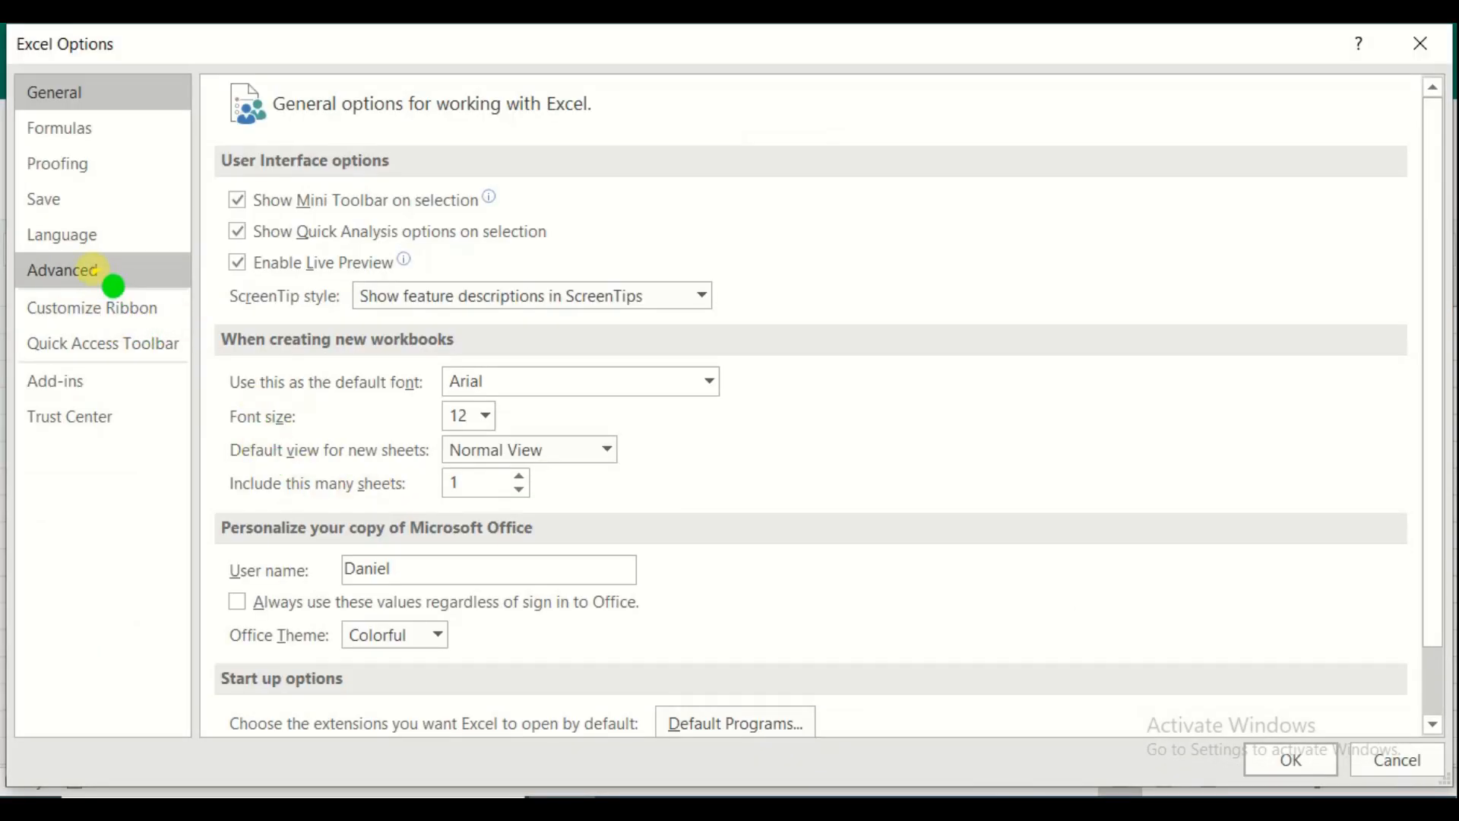
pyautogui.click(91, 271)
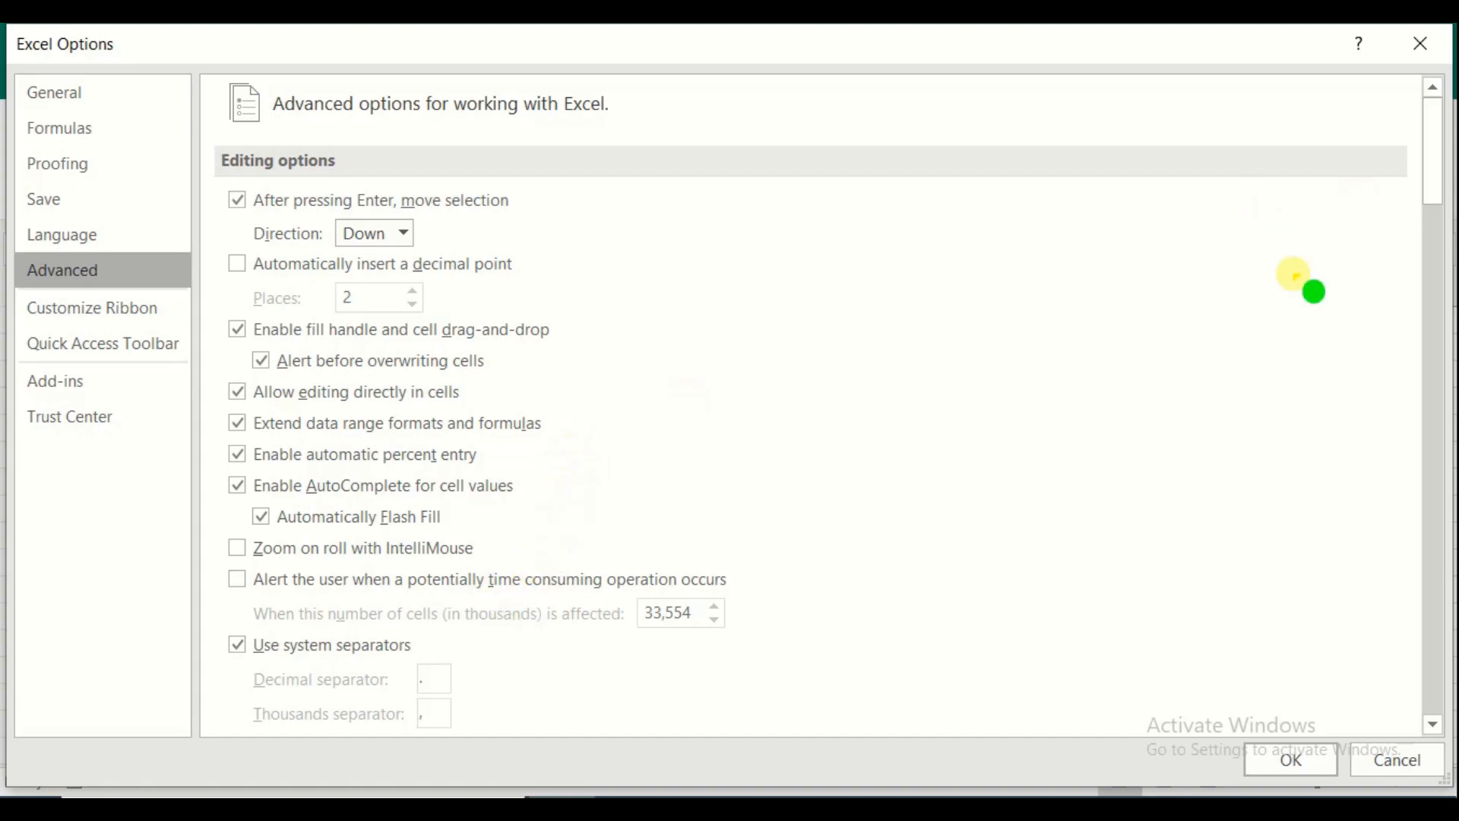
pyautogui.moveTo(1433, 167); pyautogui.dragTo(1448, 471)
pyautogui.click(237, 194)
pyautogui.click(237, 218)
pyautogui.click(236, 247)
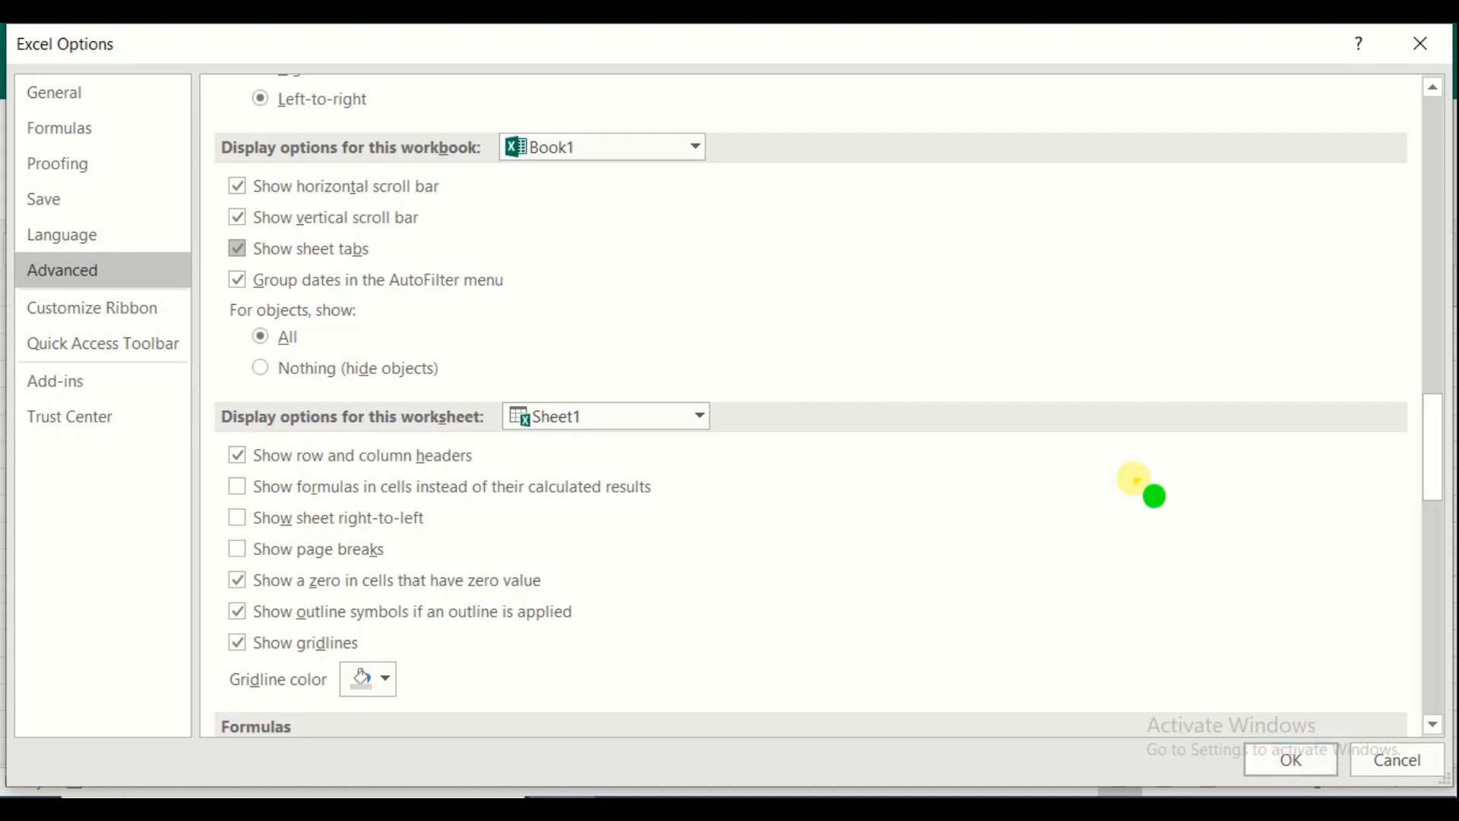
# Turn off Show row and column headers for Sheet1 and confirm with OK
pyautogui.moveTo(874, 45); pyautogui.dragTo(878, 467)
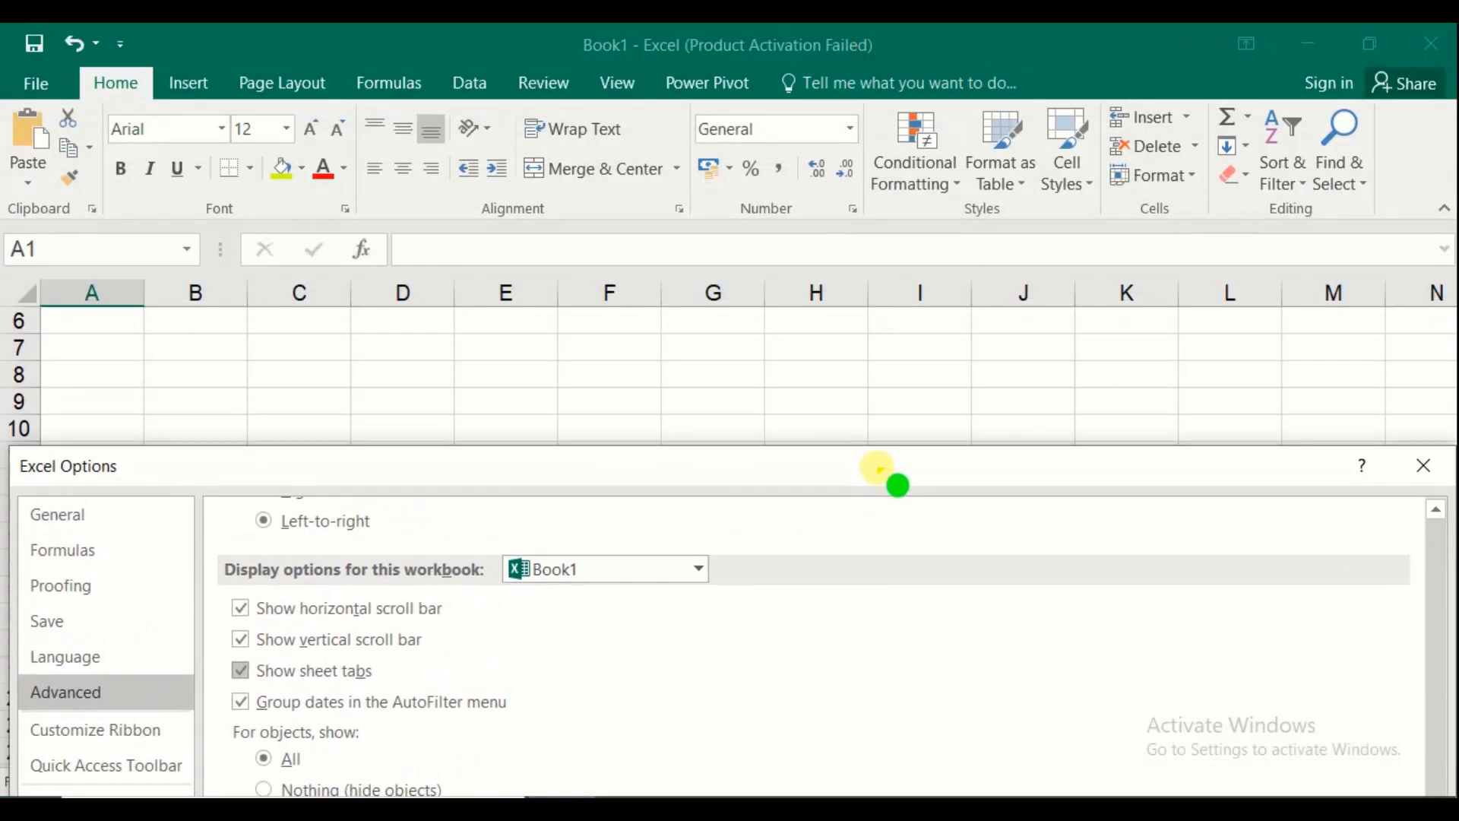
pyautogui.moveTo(720, 463); pyautogui.dragTo(723, 451)
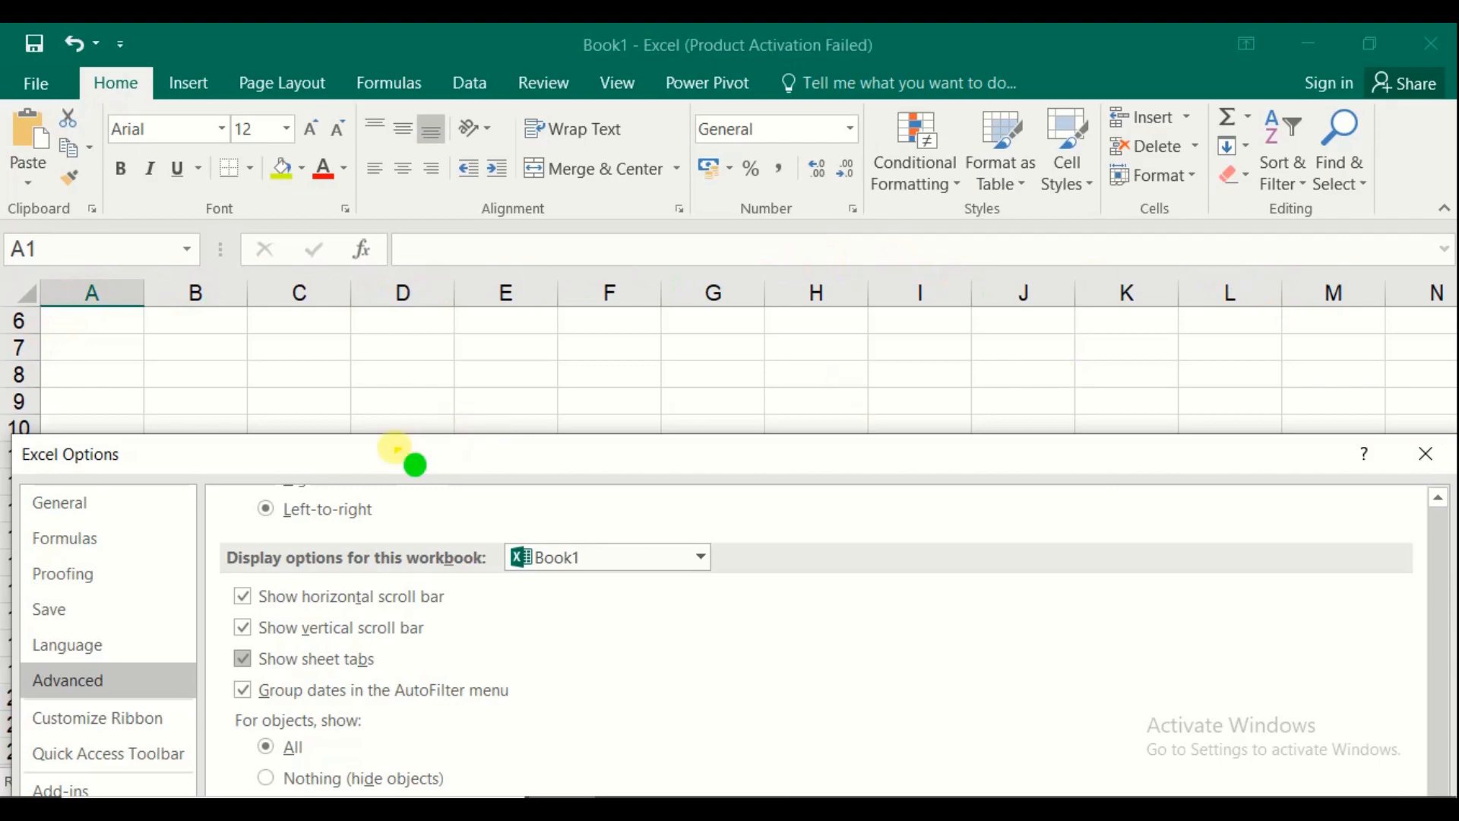
pyautogui.moveTo(467, 456); pyautogui.dragTo(456, 38)
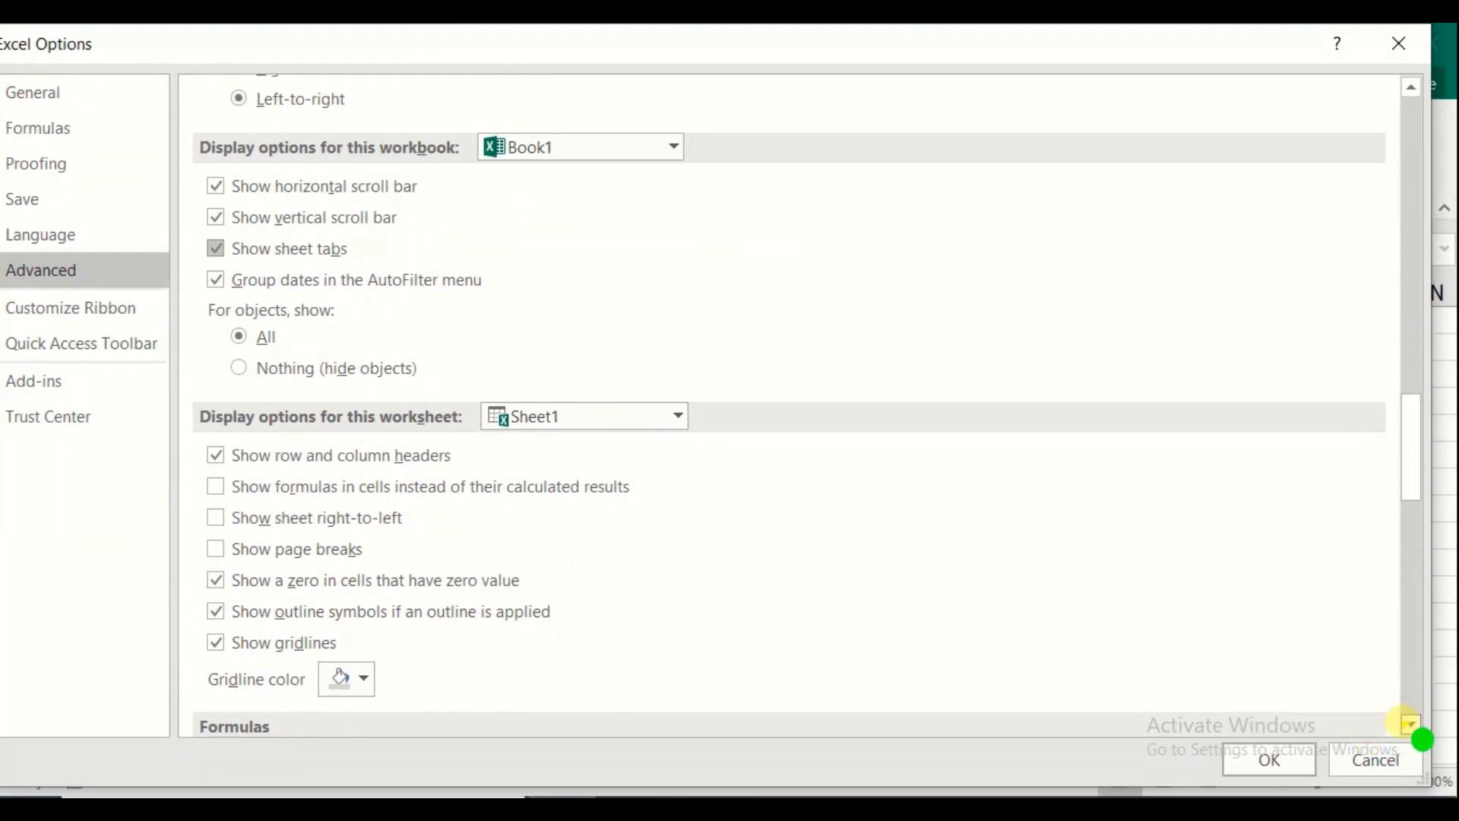
pyautogui.click(1411, 724)
pyautogui.click(1411, 725)
pyautogui.click(1411, 725)
pyautogui.moveTo(1408, 493); pyautogui.dragTo(1452, 496)
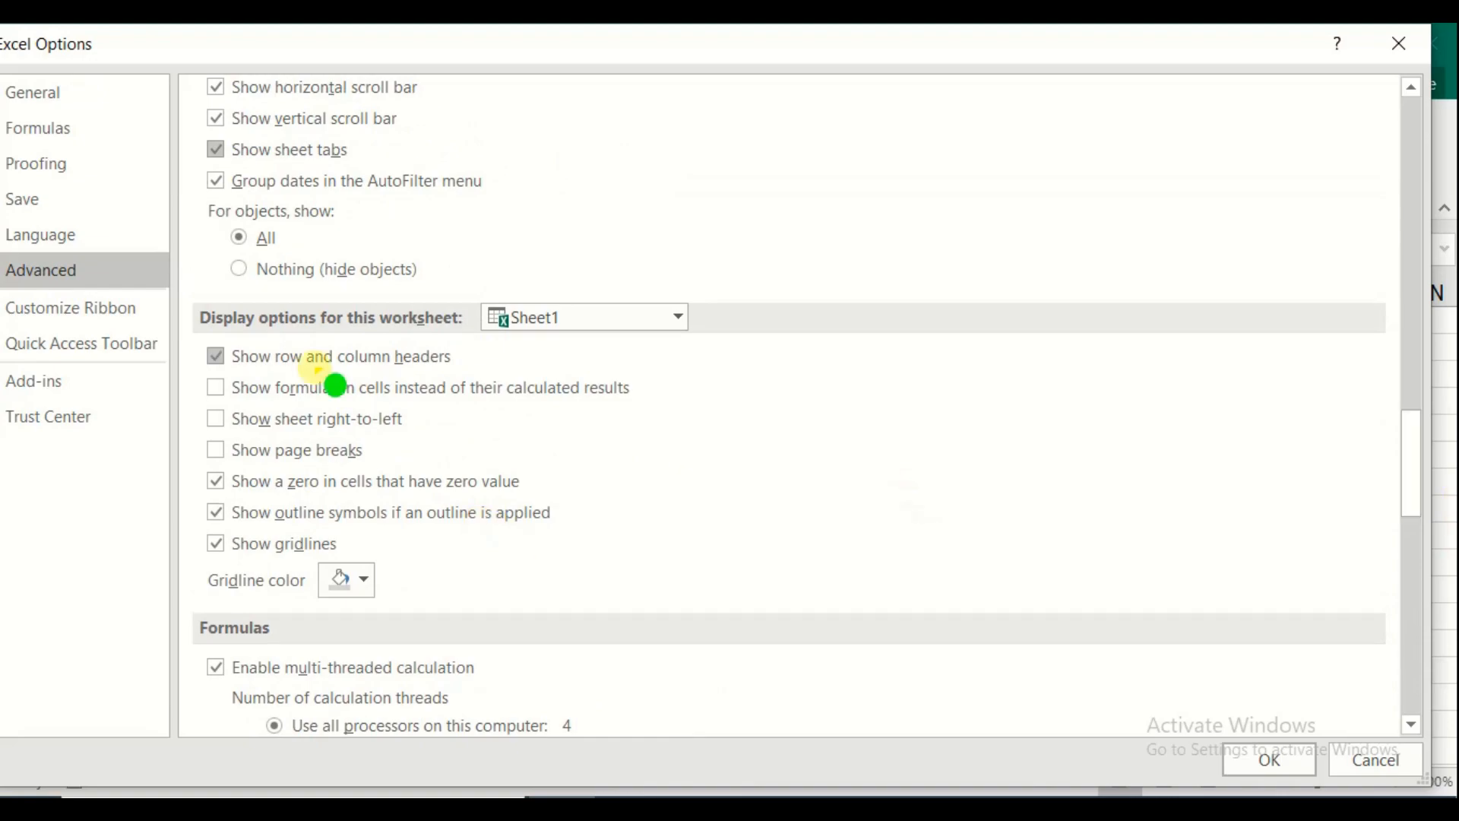
pyautogui.click(215, 355)
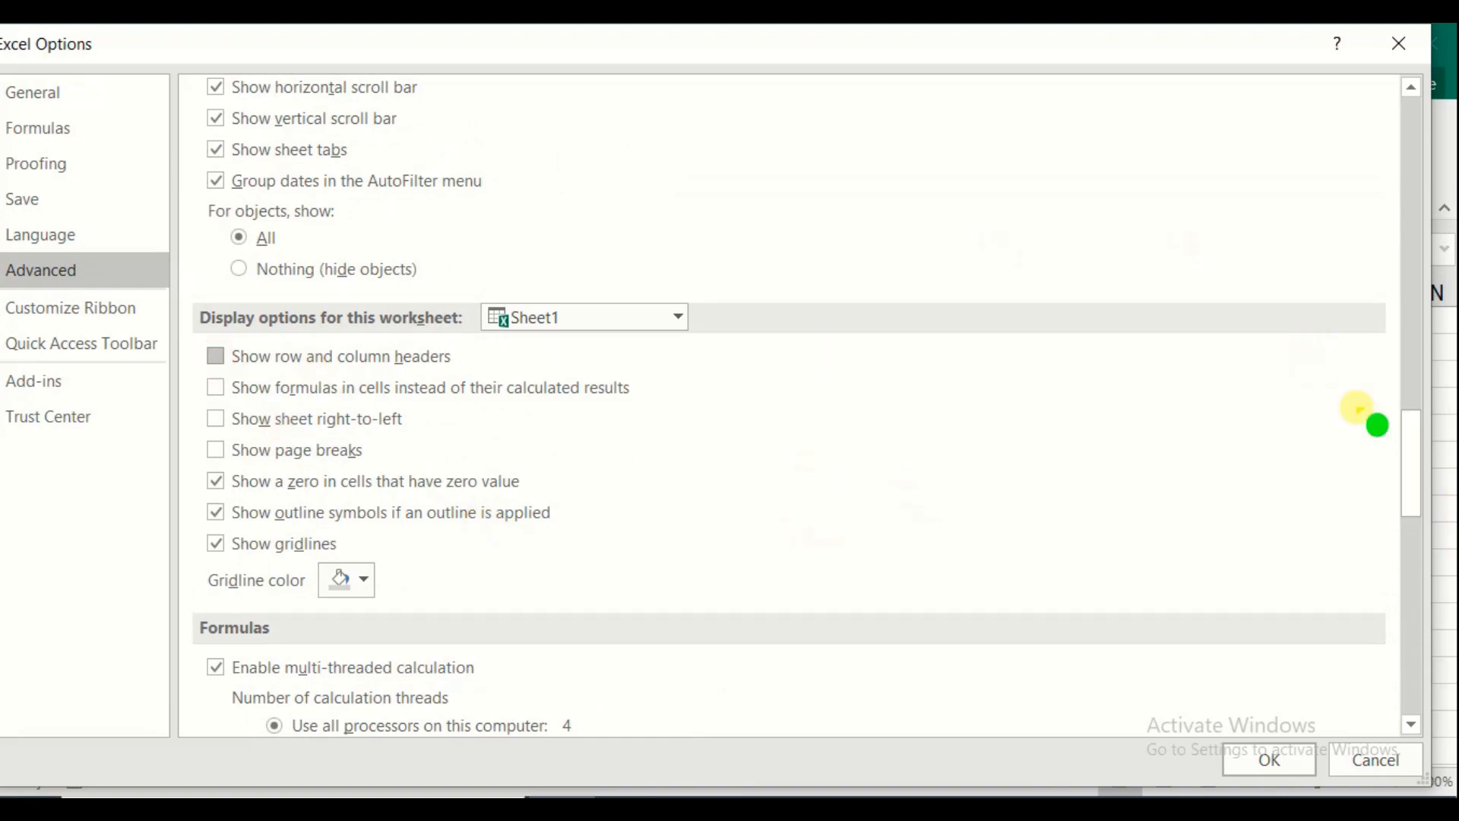
pyautogui.moveTo(1407, 455); pyautogui.dragTo(1412, 484)
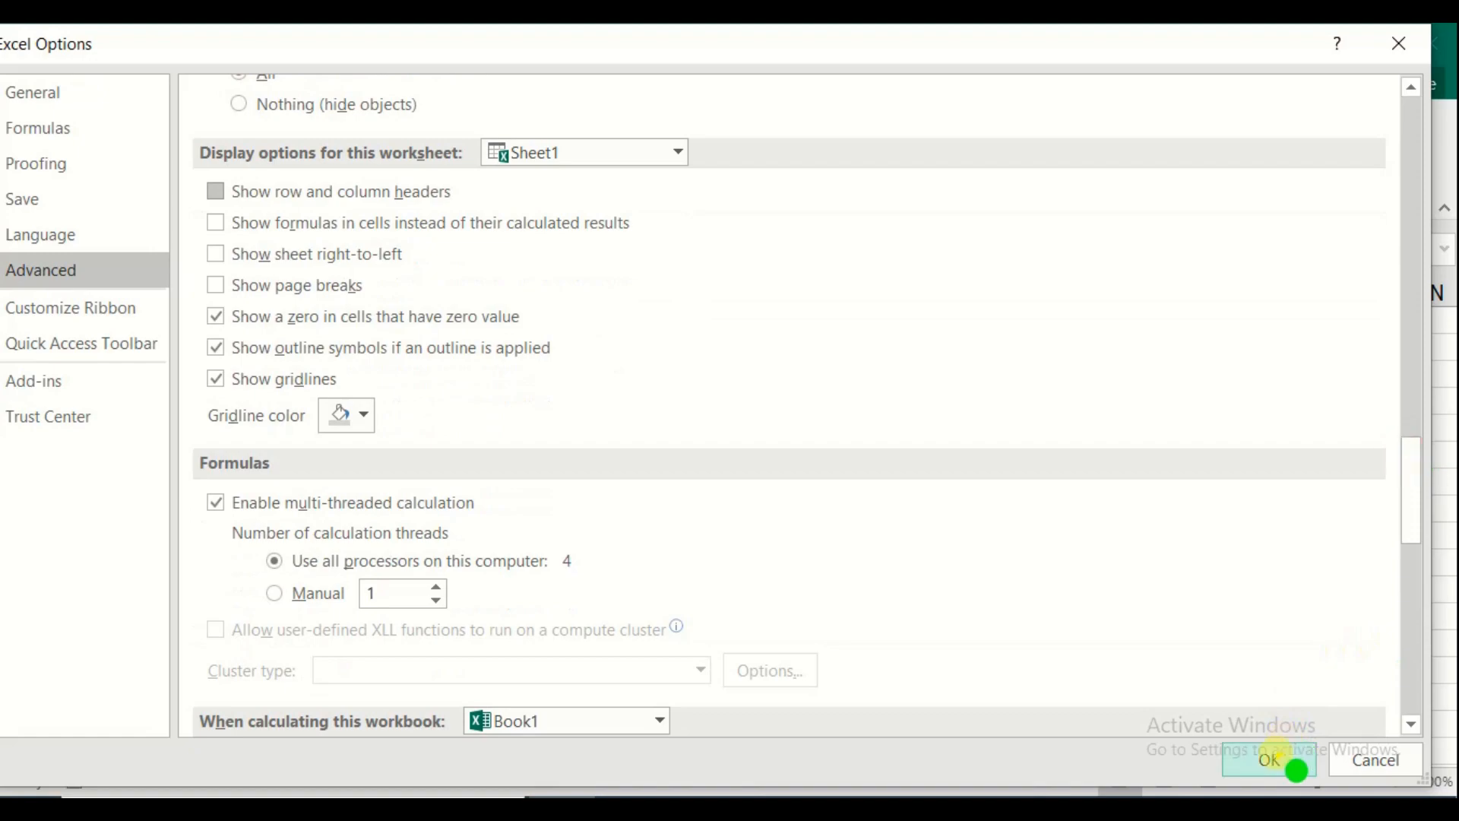
pyautogui.click(1285, 760)
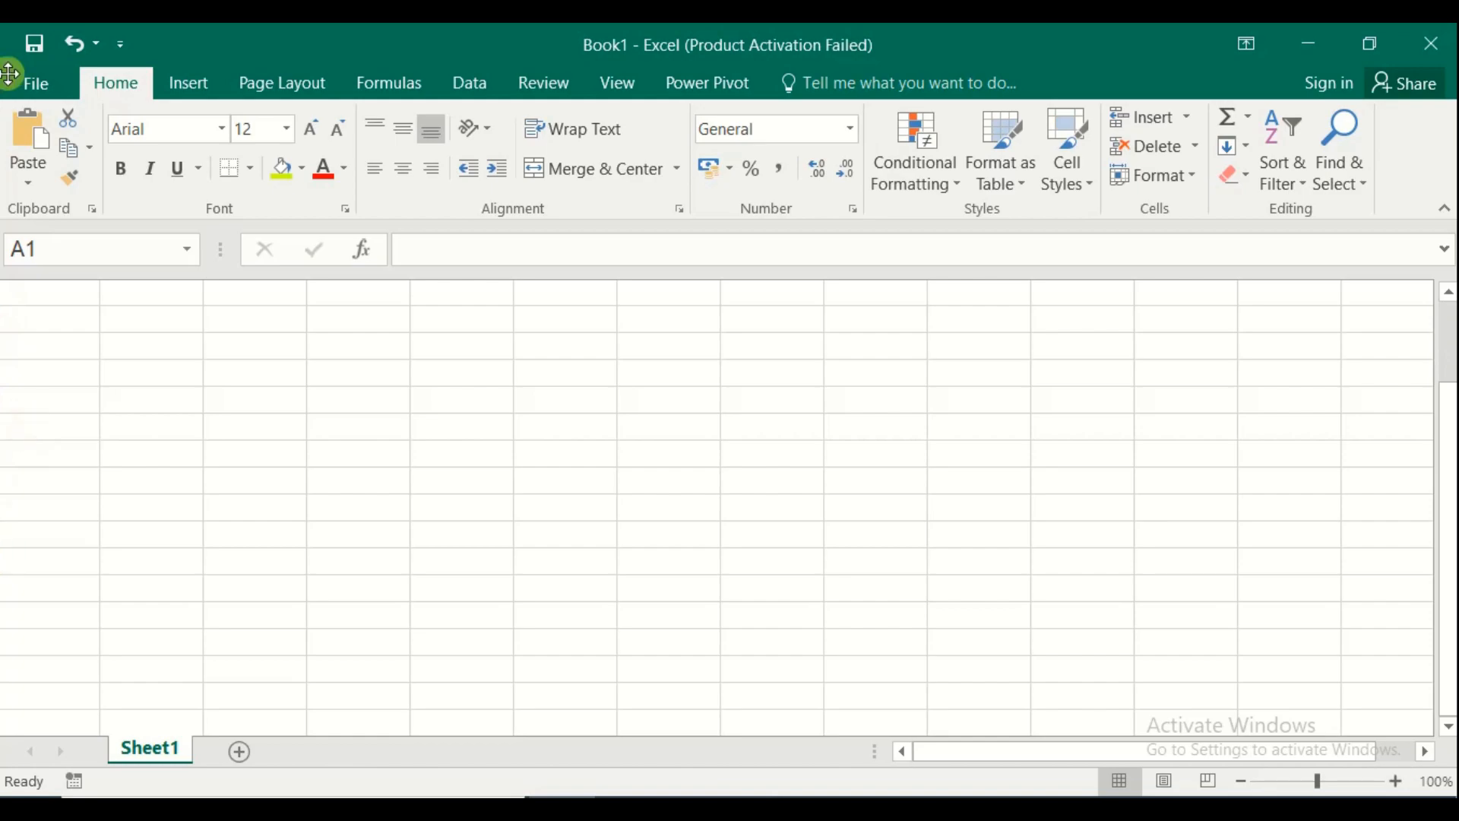
# Turn Show row and column headers back on in Excel Options > Advanced
pyautogui.click(37, 81)
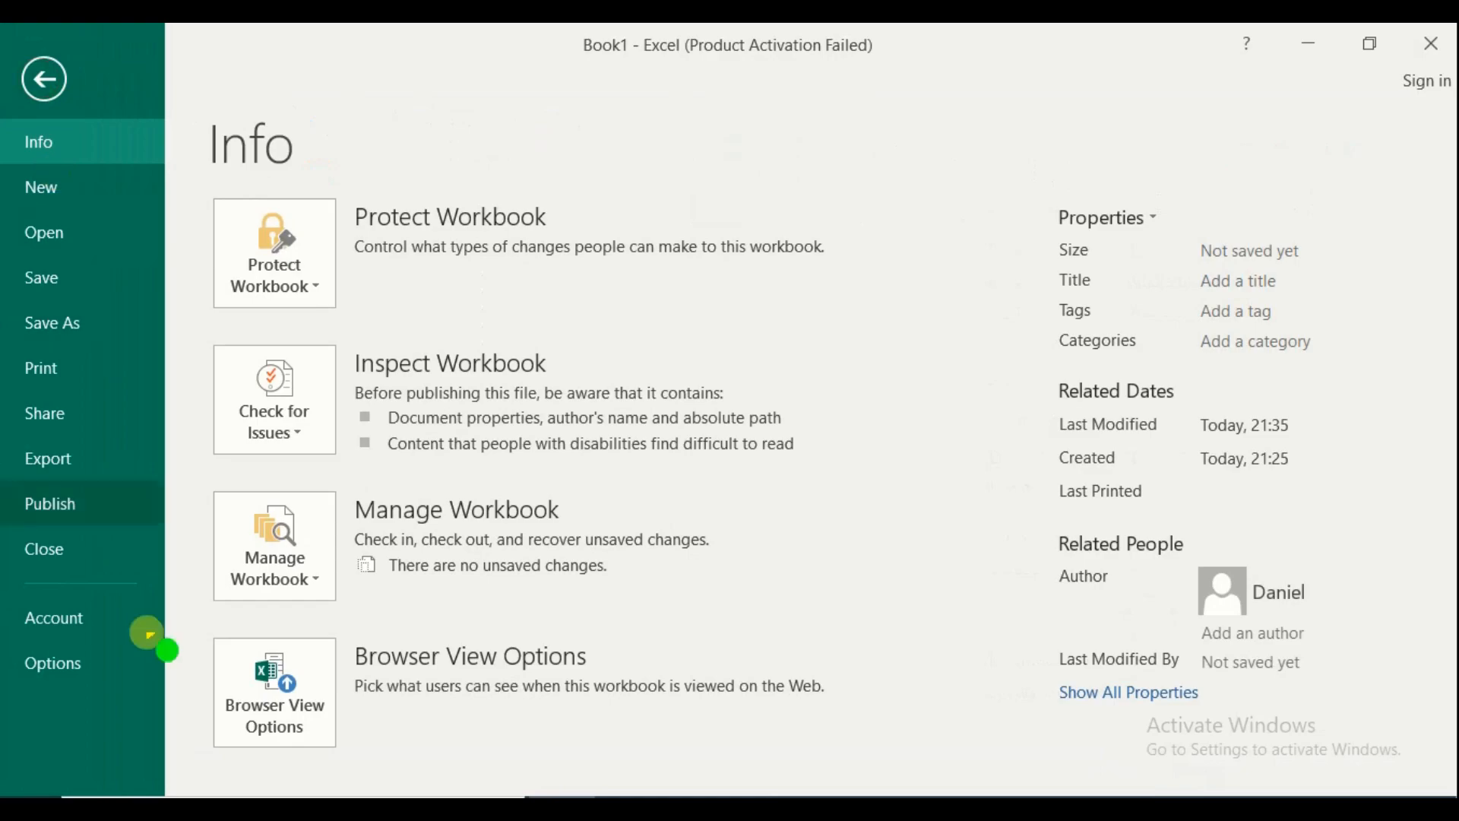
pyautogui.click(69, 669)
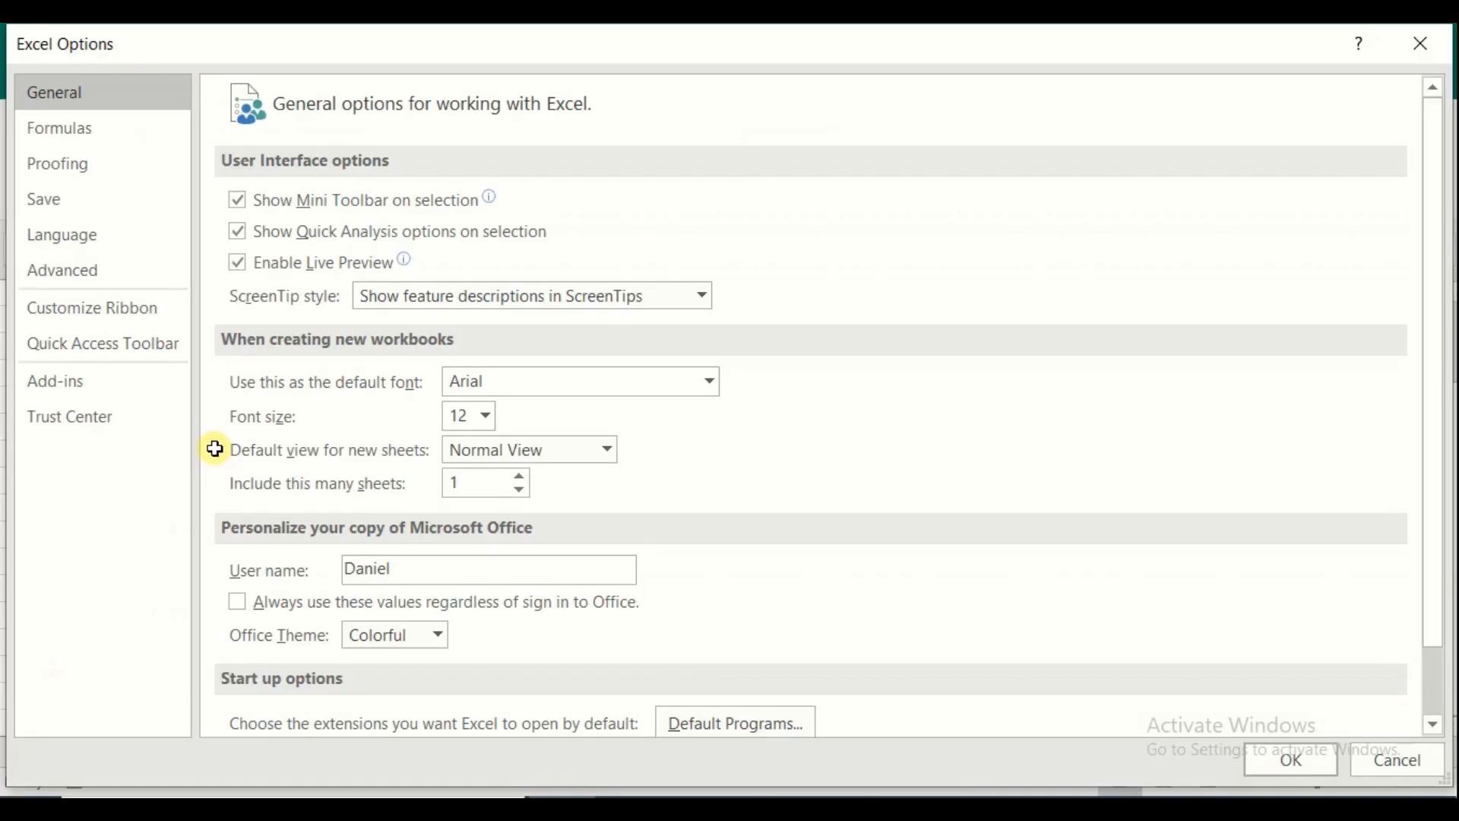
pyautogui.click(99, 275)
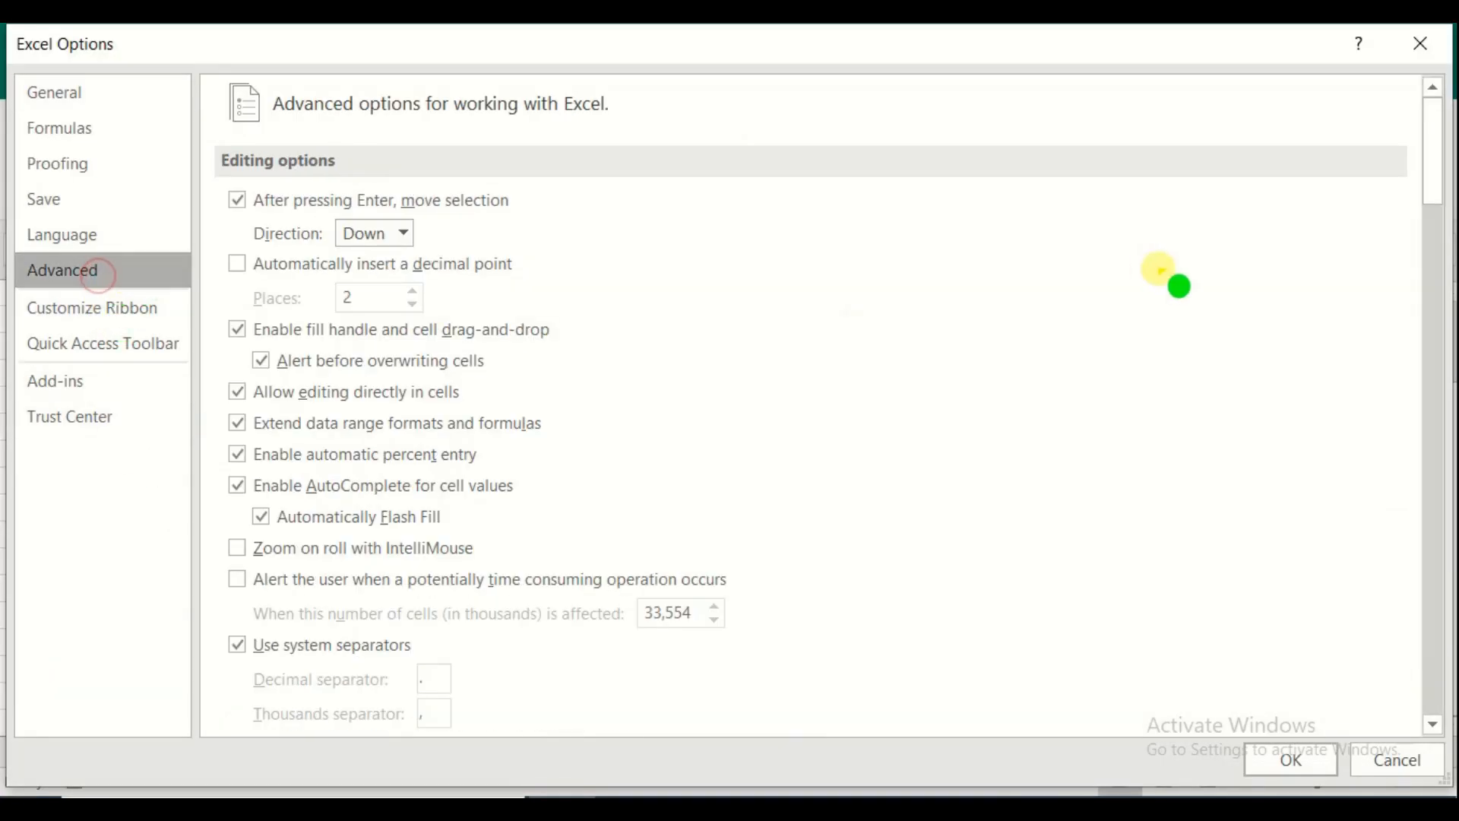
pyautogui.moveTo(1431, 163); pyautogui.dragTo(1424, 482)
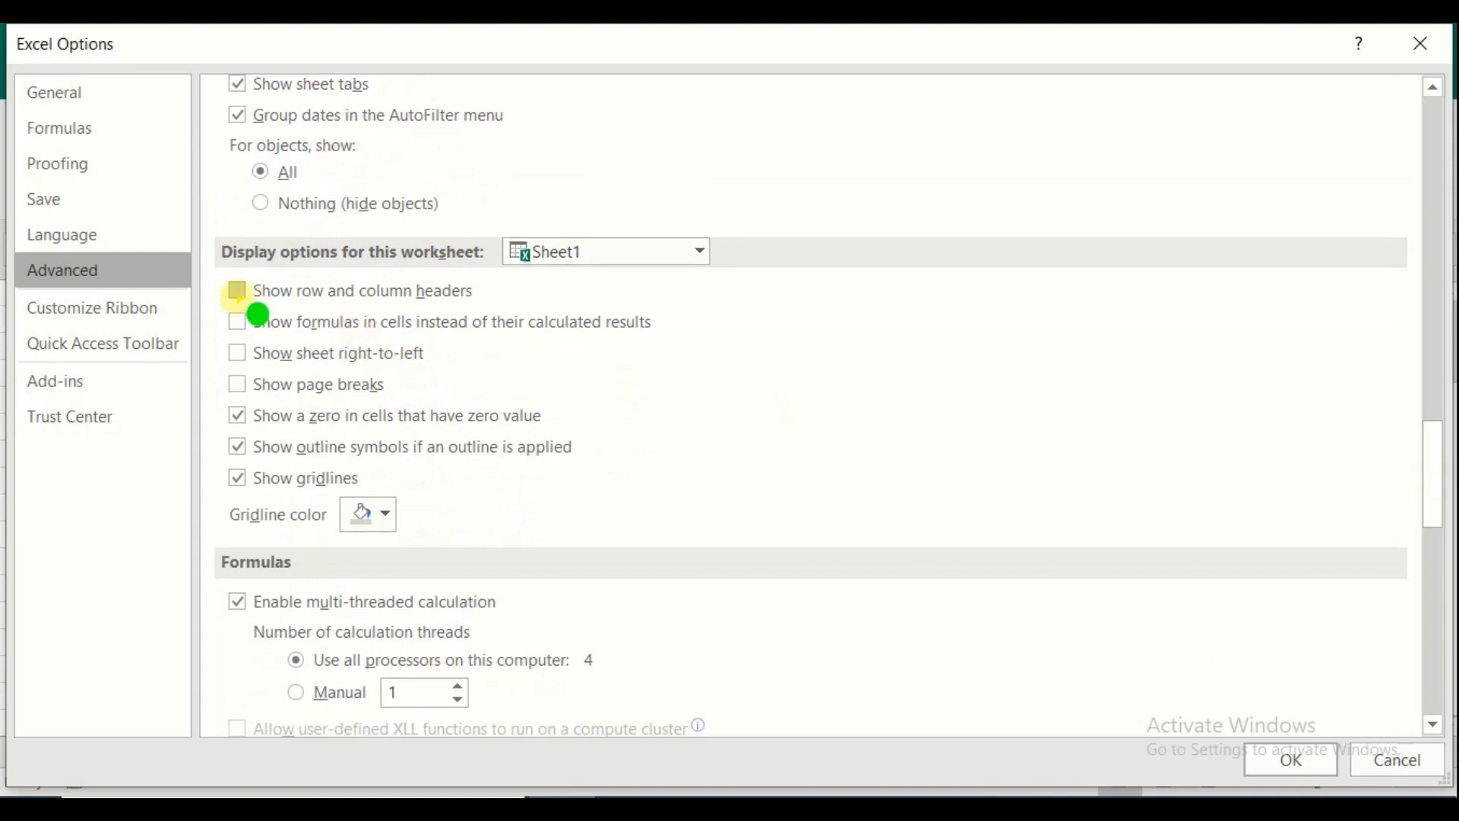
pyautogui.click(236, 294)
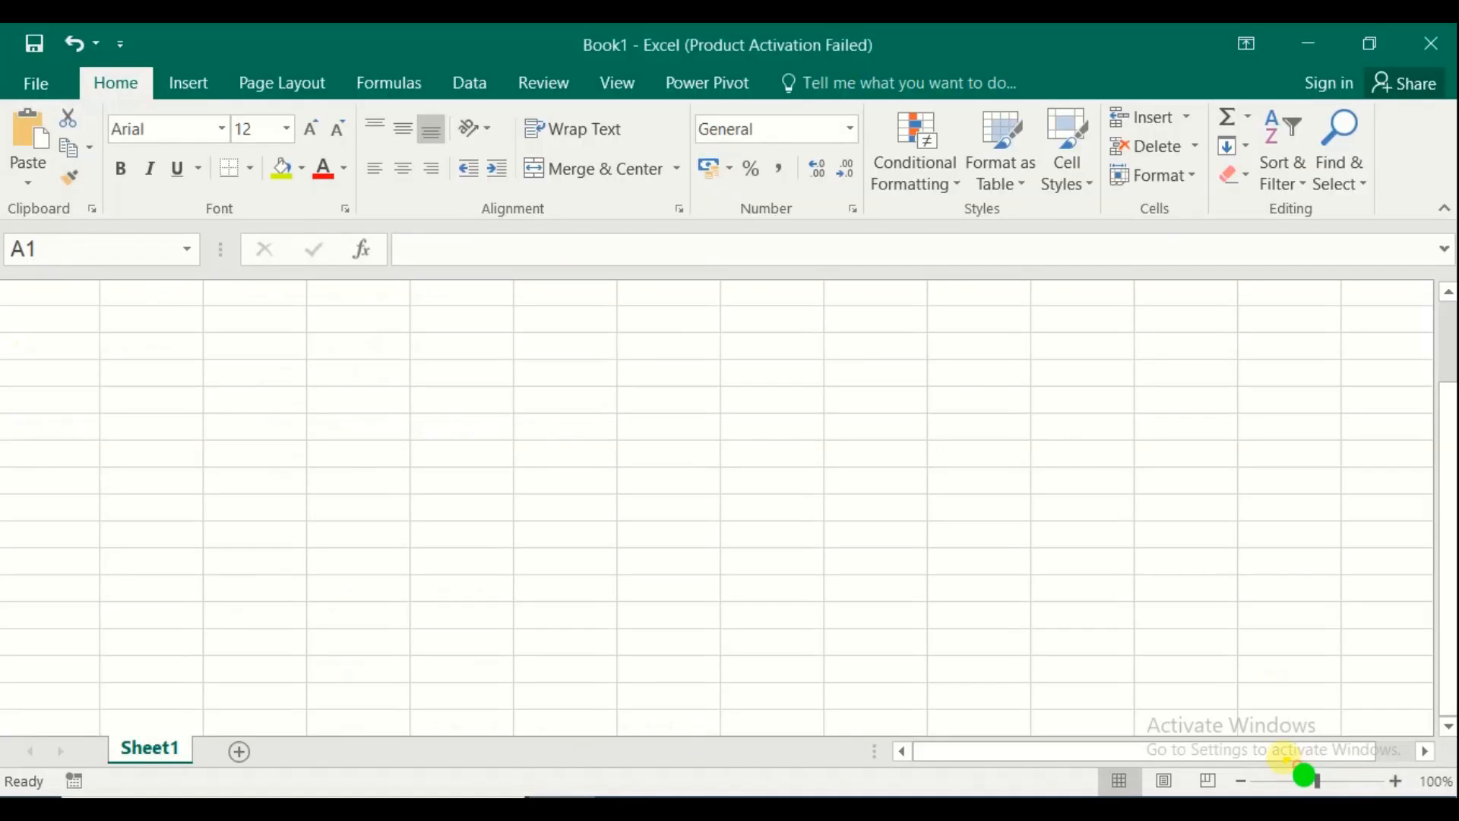
pyautogui.click(1296, 762)
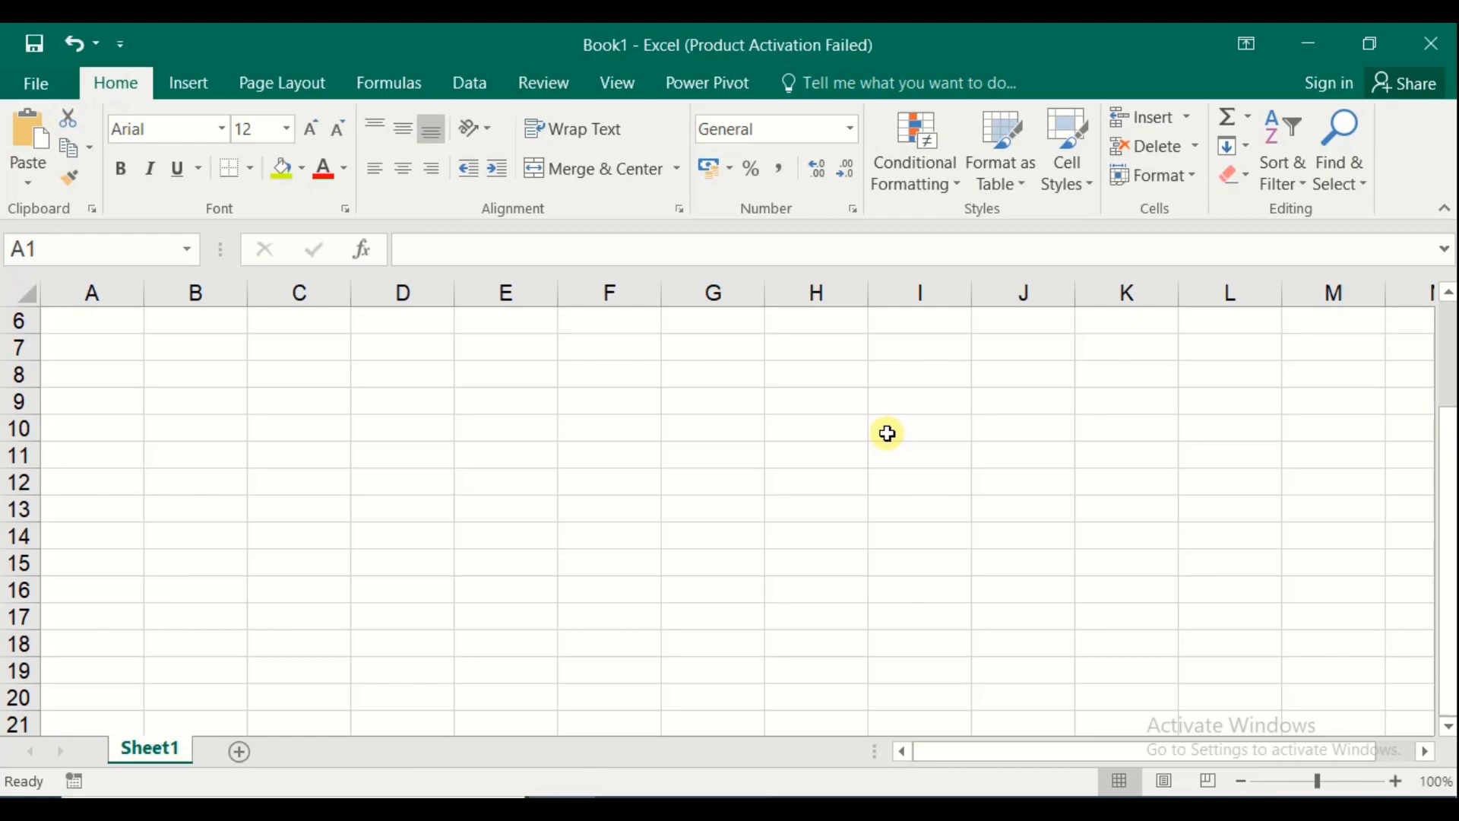
# Close Book1 with Don't Save and show the desktop
pyautogui.click(1432, 43)
pyautogui.click(729, 478)
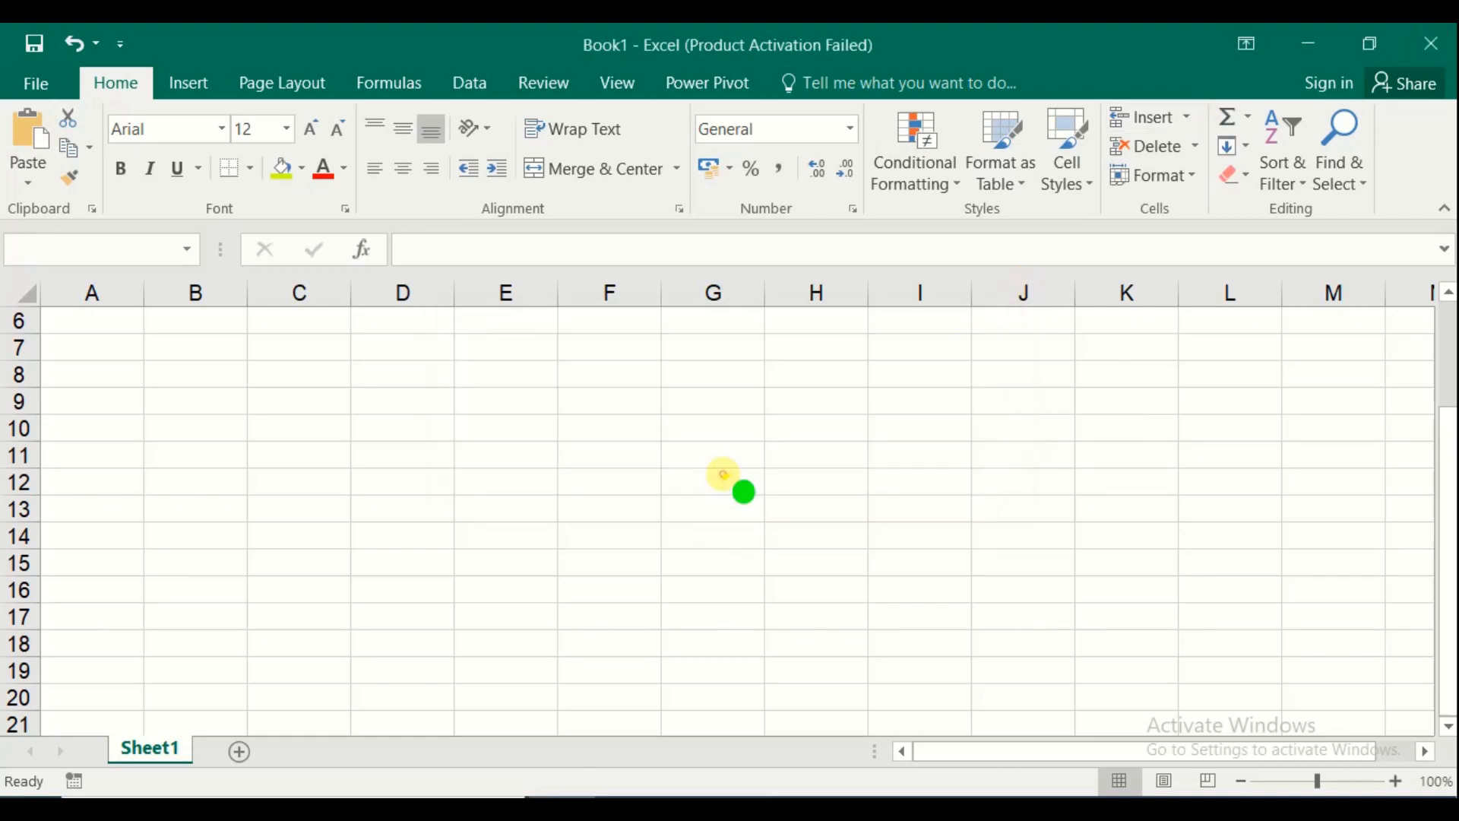
pyautogui.press('super+d')
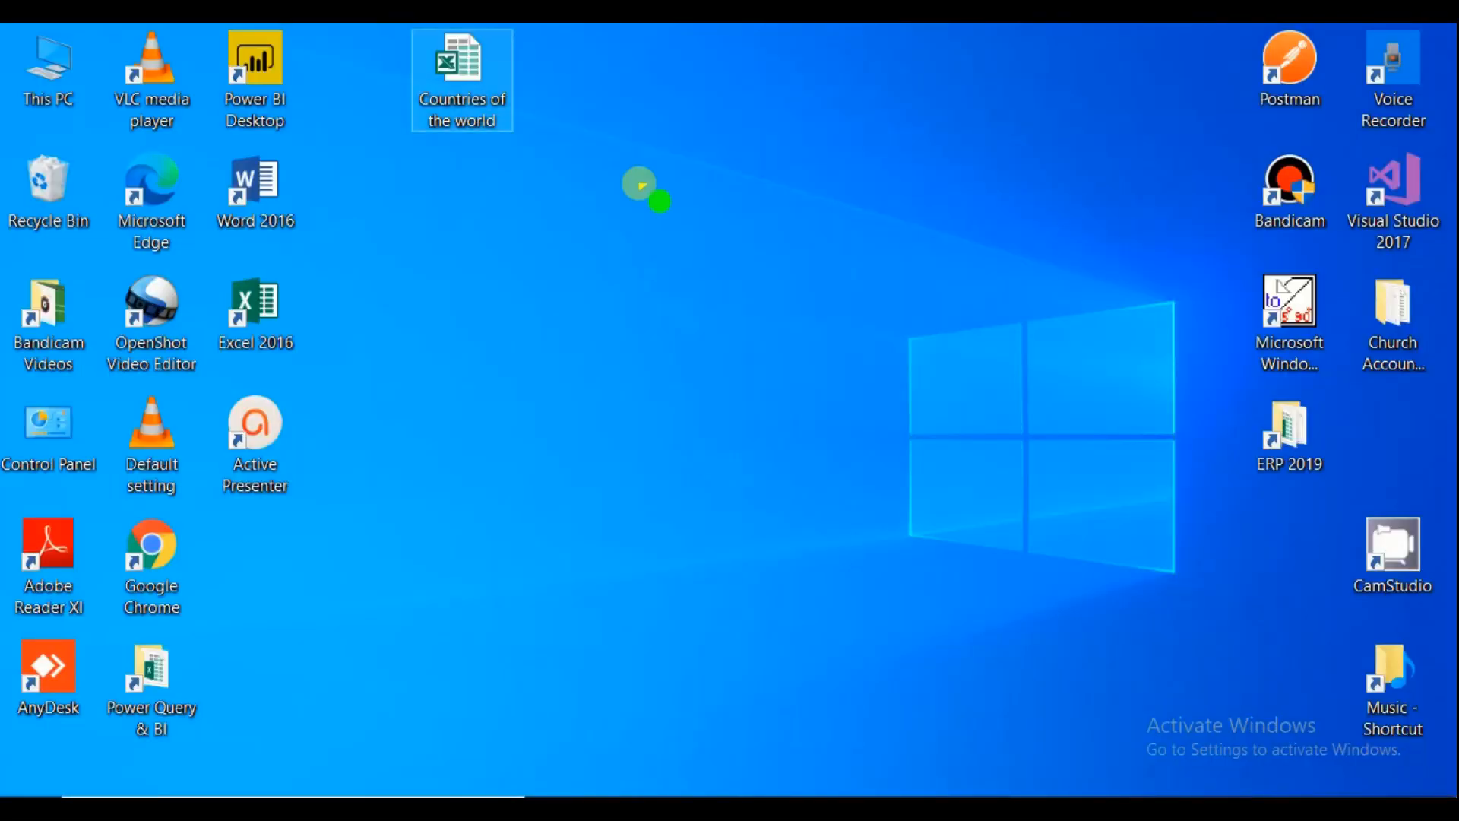
# Open Countries of the world maximized, dismiss the Activation Wizard, and copy Sheet1 to Sheet1 (2)
pyautogui.doubleClick(453, 53)
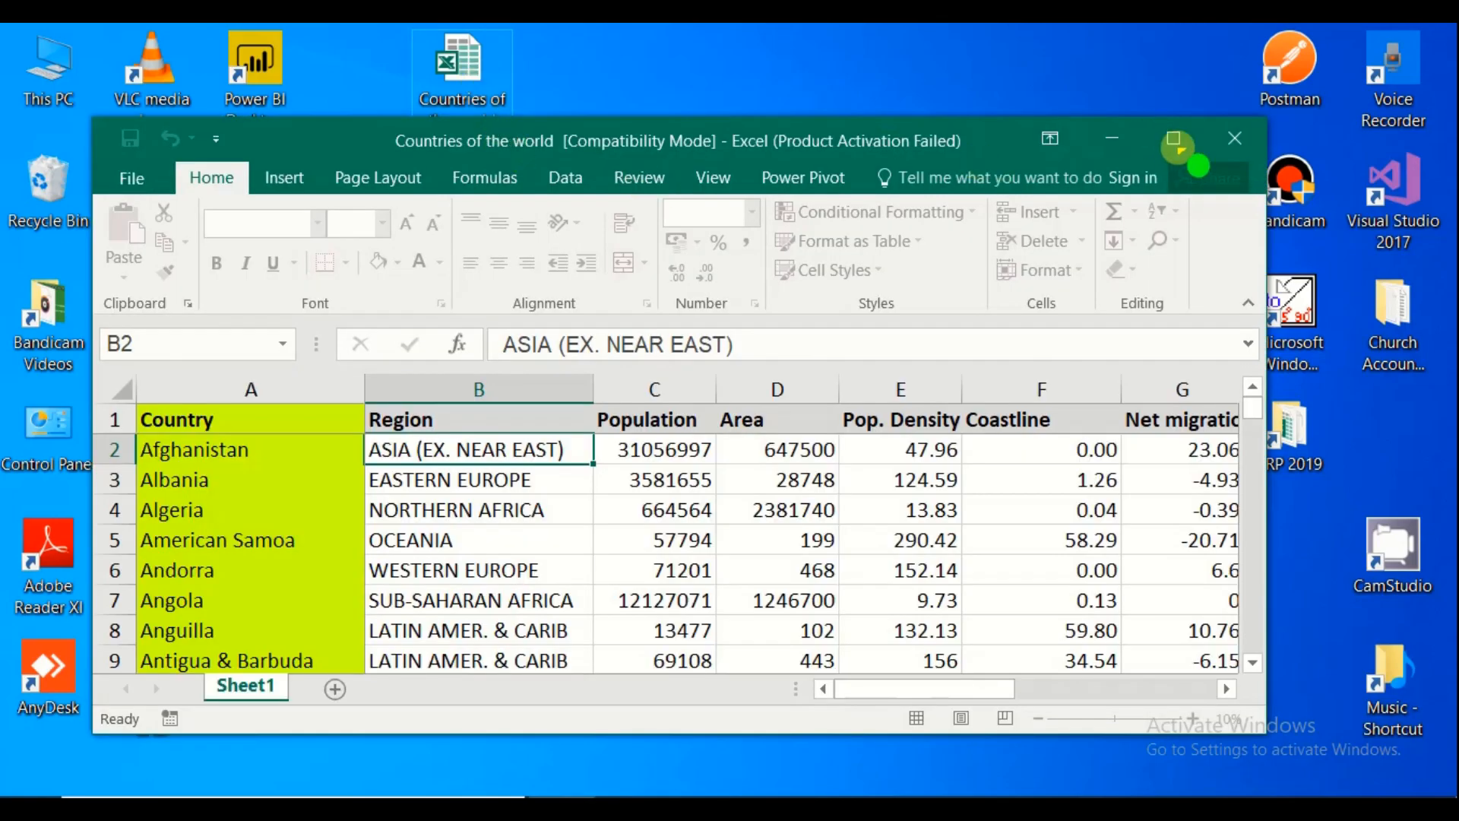
pyautogui.click(1156, 139)
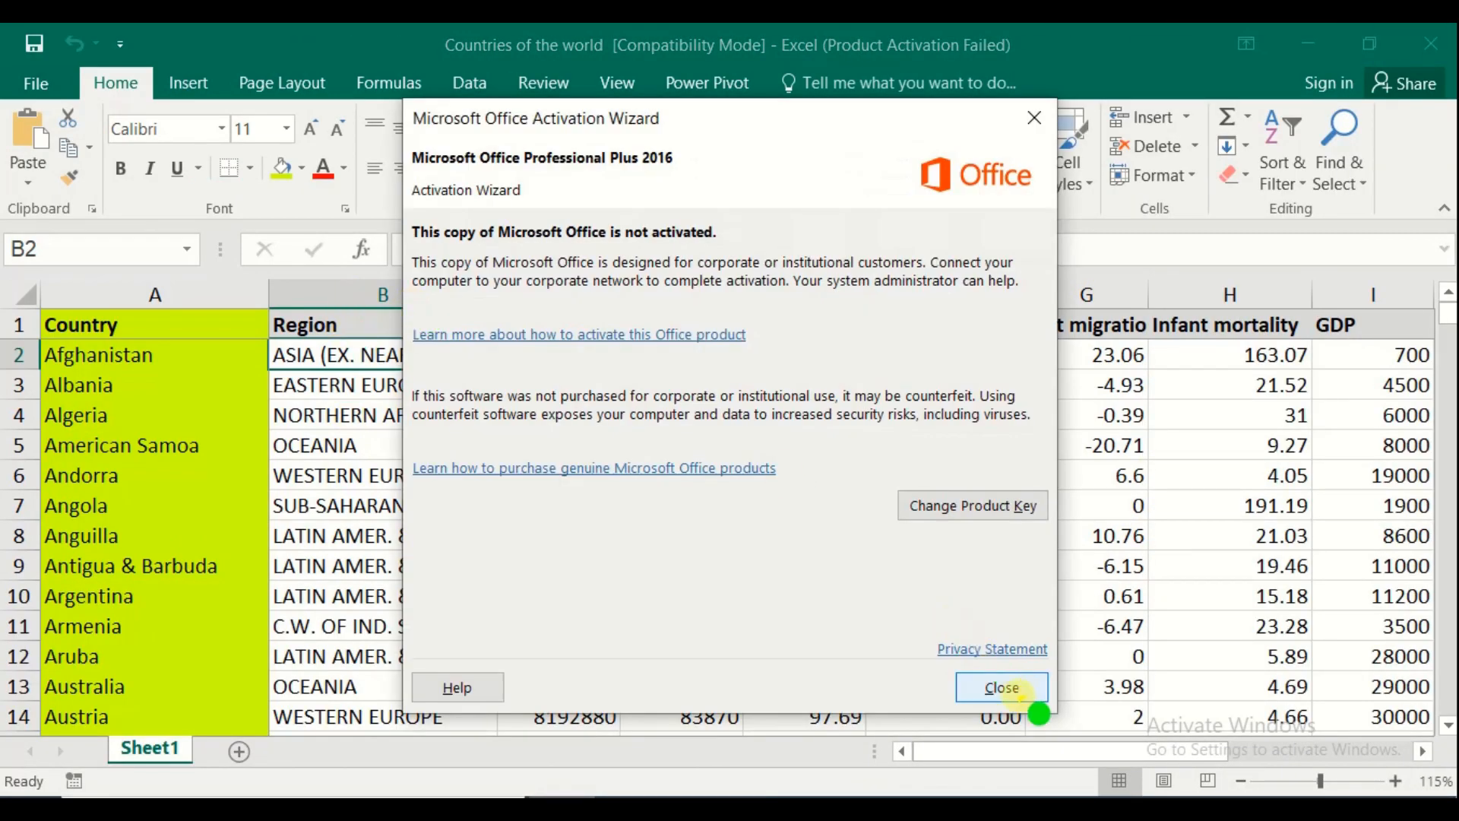
pyautogui.click(1002, 688)
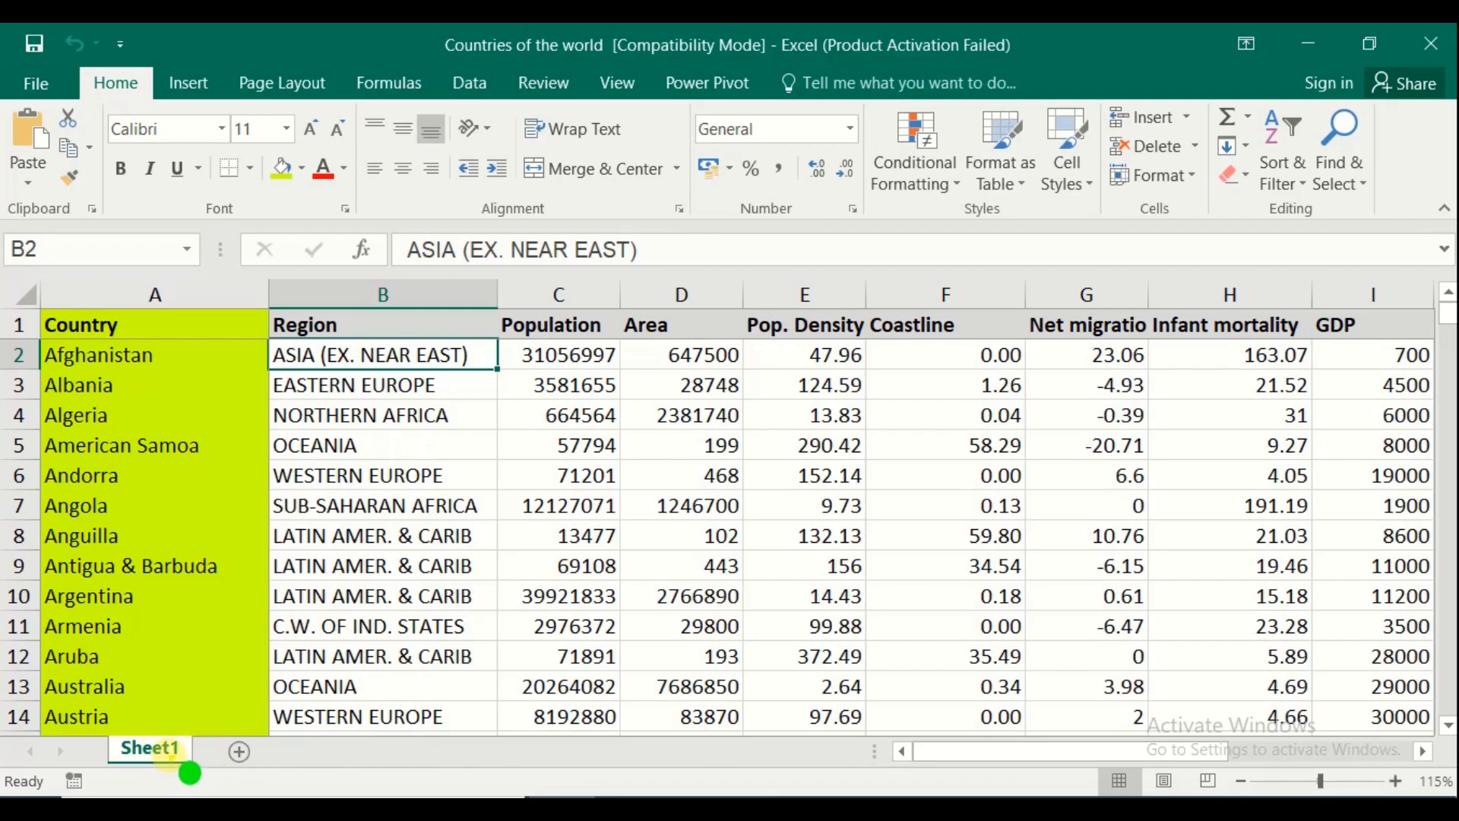
pyautogui.keyDown('ctrl'); pyautogui.moveTo(166, 748); pyautogui.dragTo(258, 753); pyautogui.keyUp('ctrl')
# Make the third copy Sheet1 (3), return to Sheet1, and open the File Info page
pyautogui.keyDown('ctrl'); pyautogui.moveTo(384, 754); pyautogui.dragTo(384, 750); pyautogui.keyUp('ctrl')
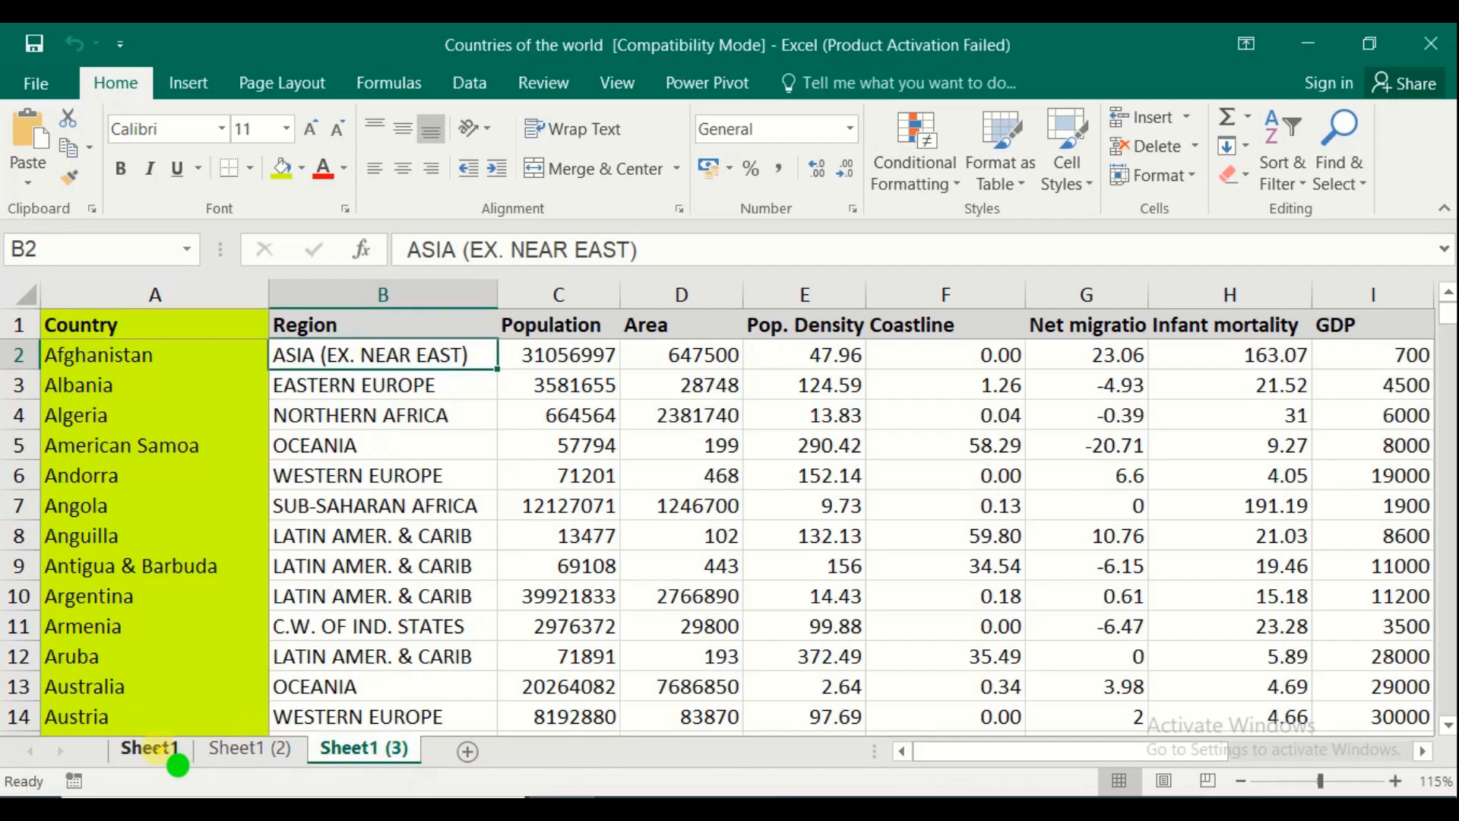
pyautogui.click(152, 751)
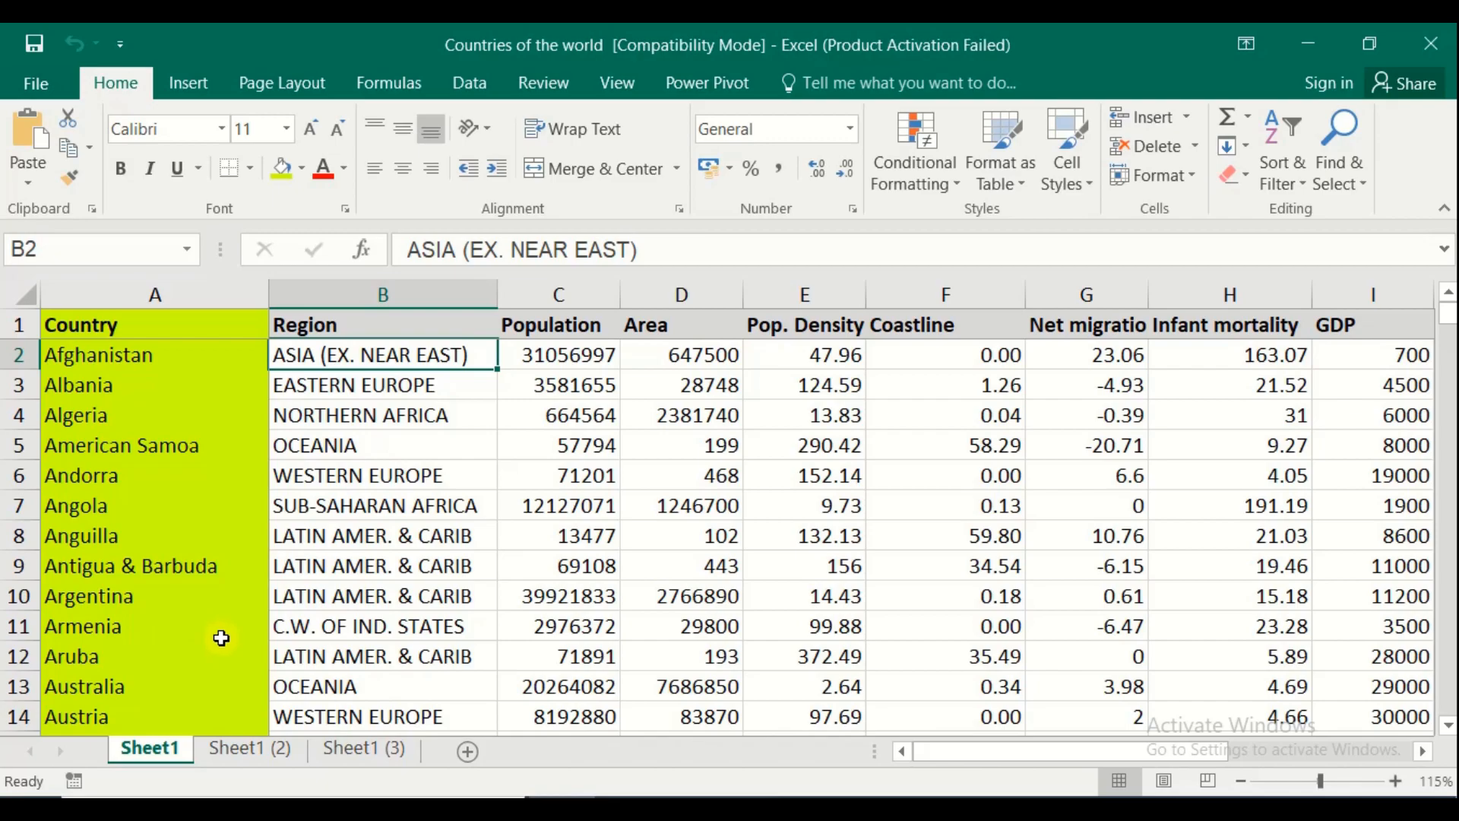
pyautogui.click(42, 83)
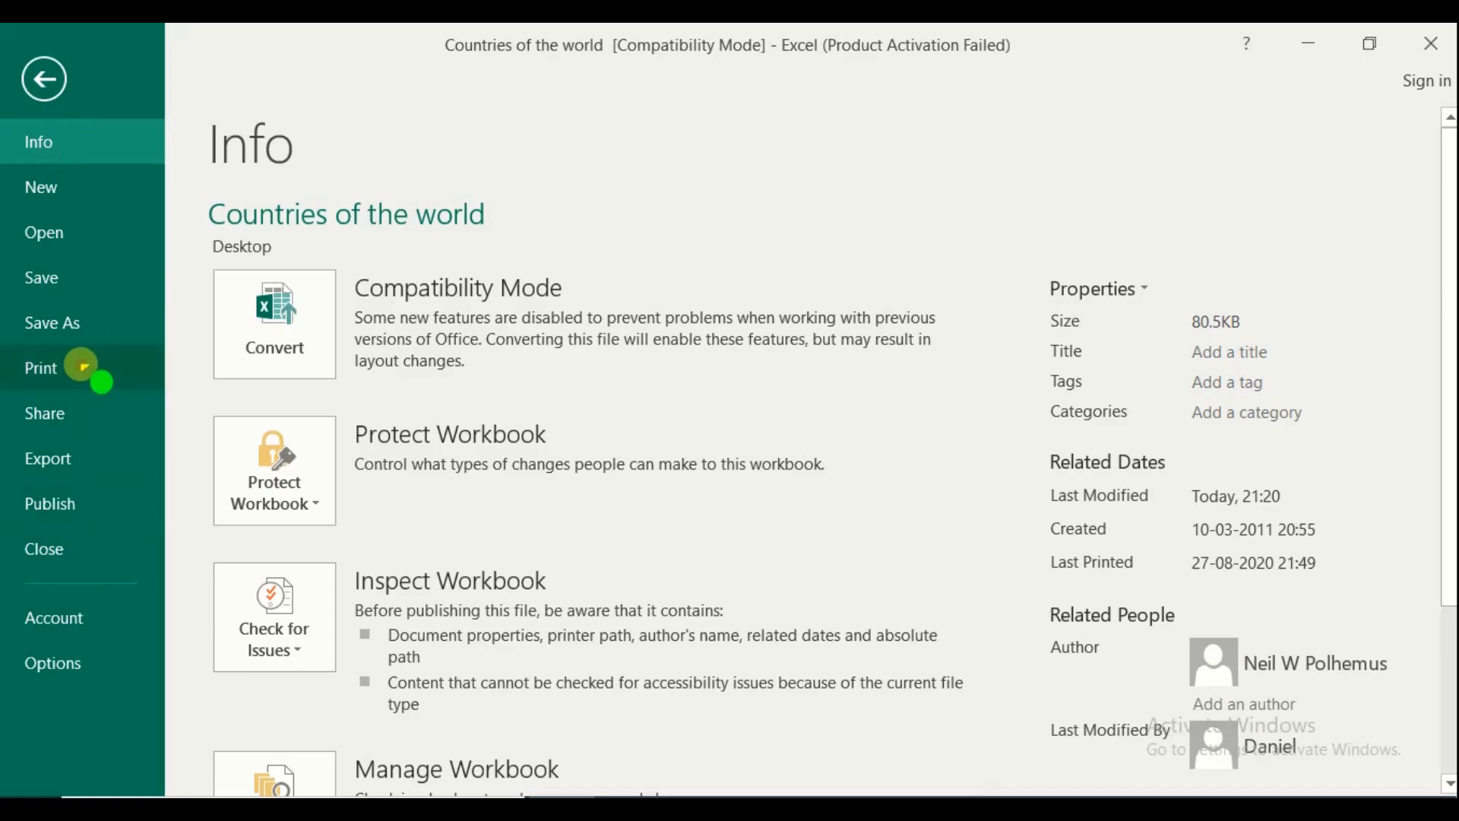
# Change Print Active Sheets to Print Entire Workbook (45 pages) and return to Sheet1
pyautogui.click(82, 368)
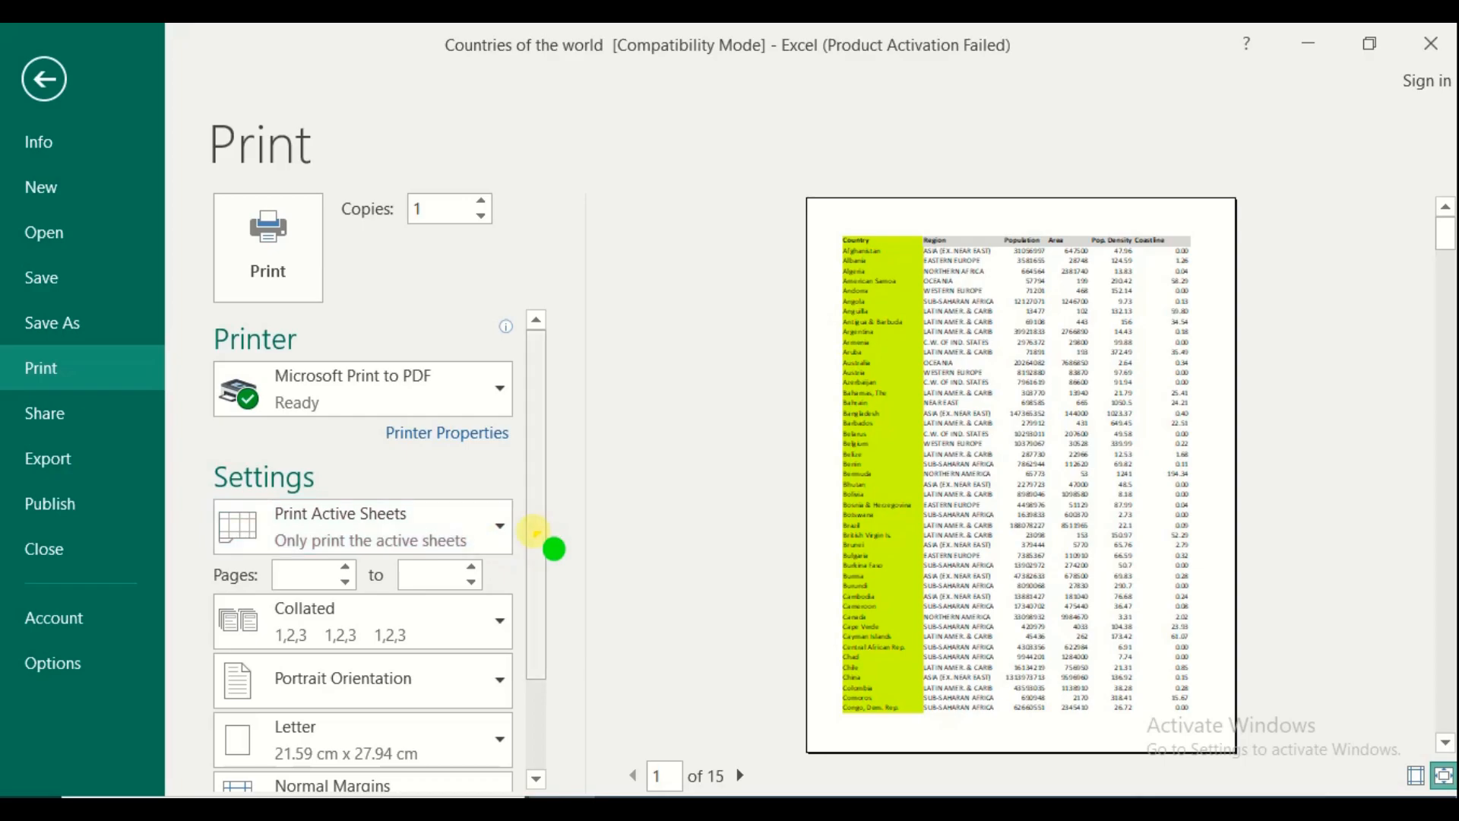
pyautogui.moveTo(527, 532); pyautogui.dragTo(532, 606)
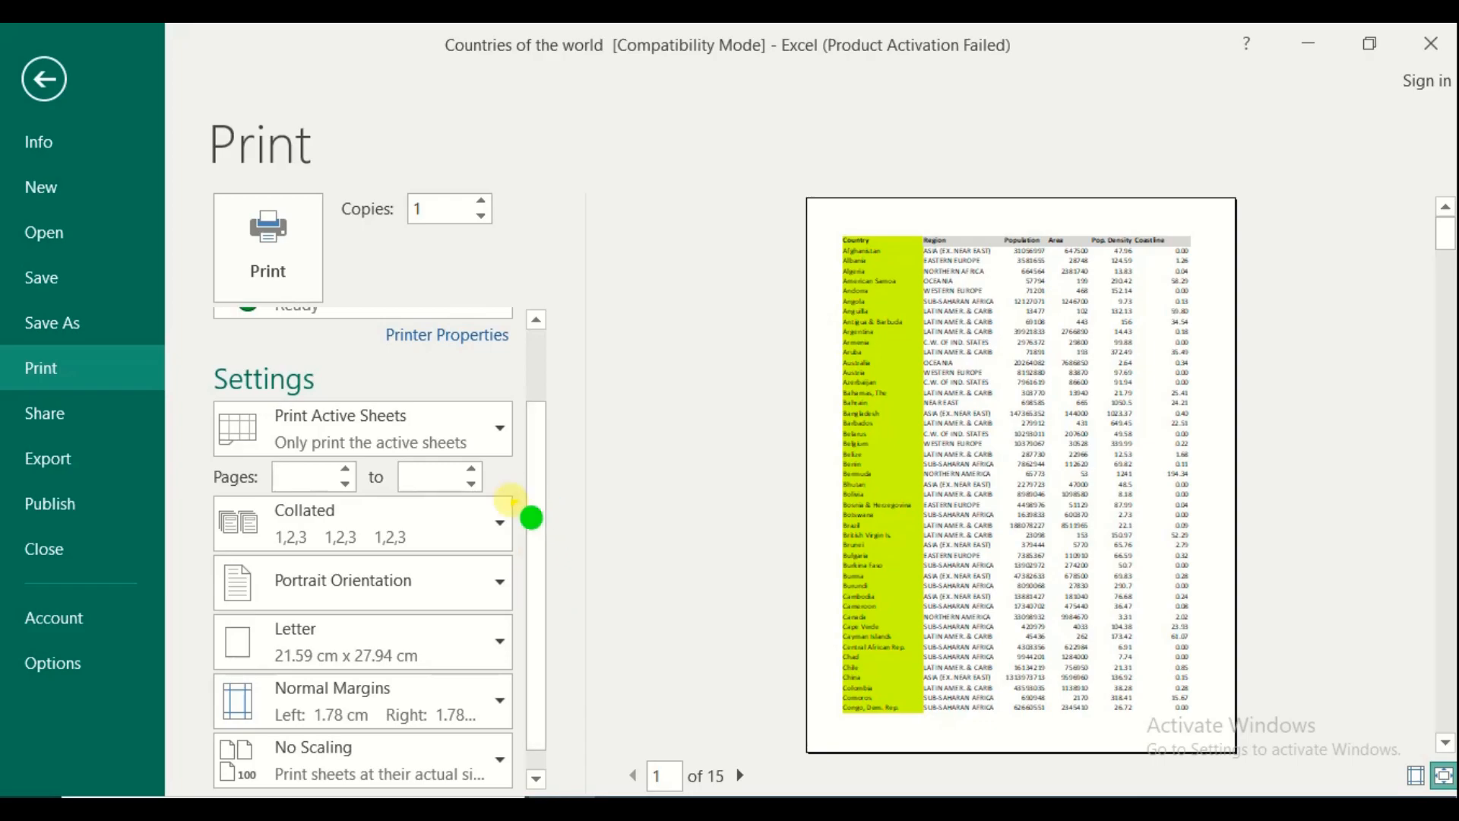
pyautogui.click(431, 442)
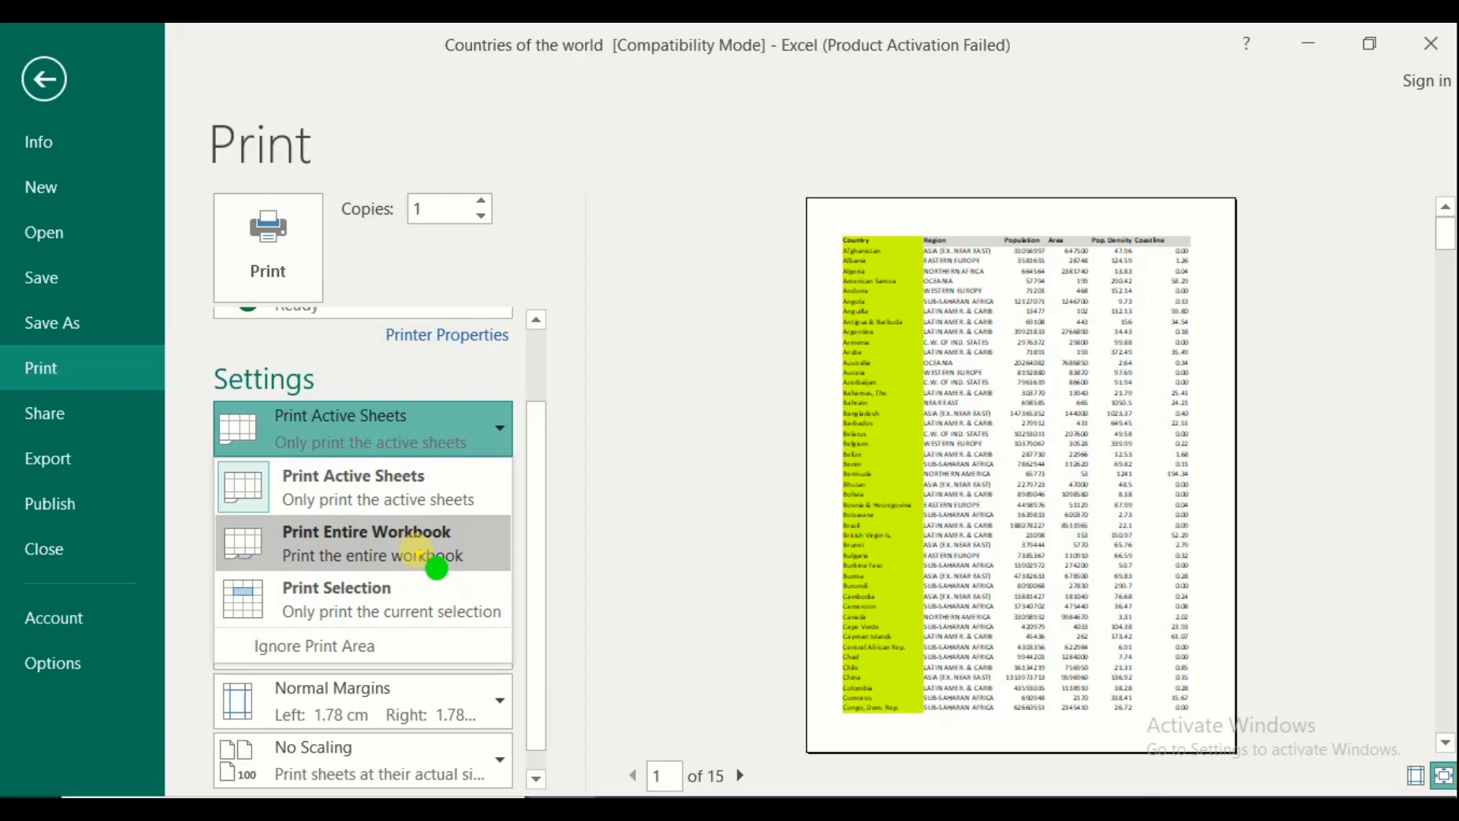
pyautogui.click(420, 552)
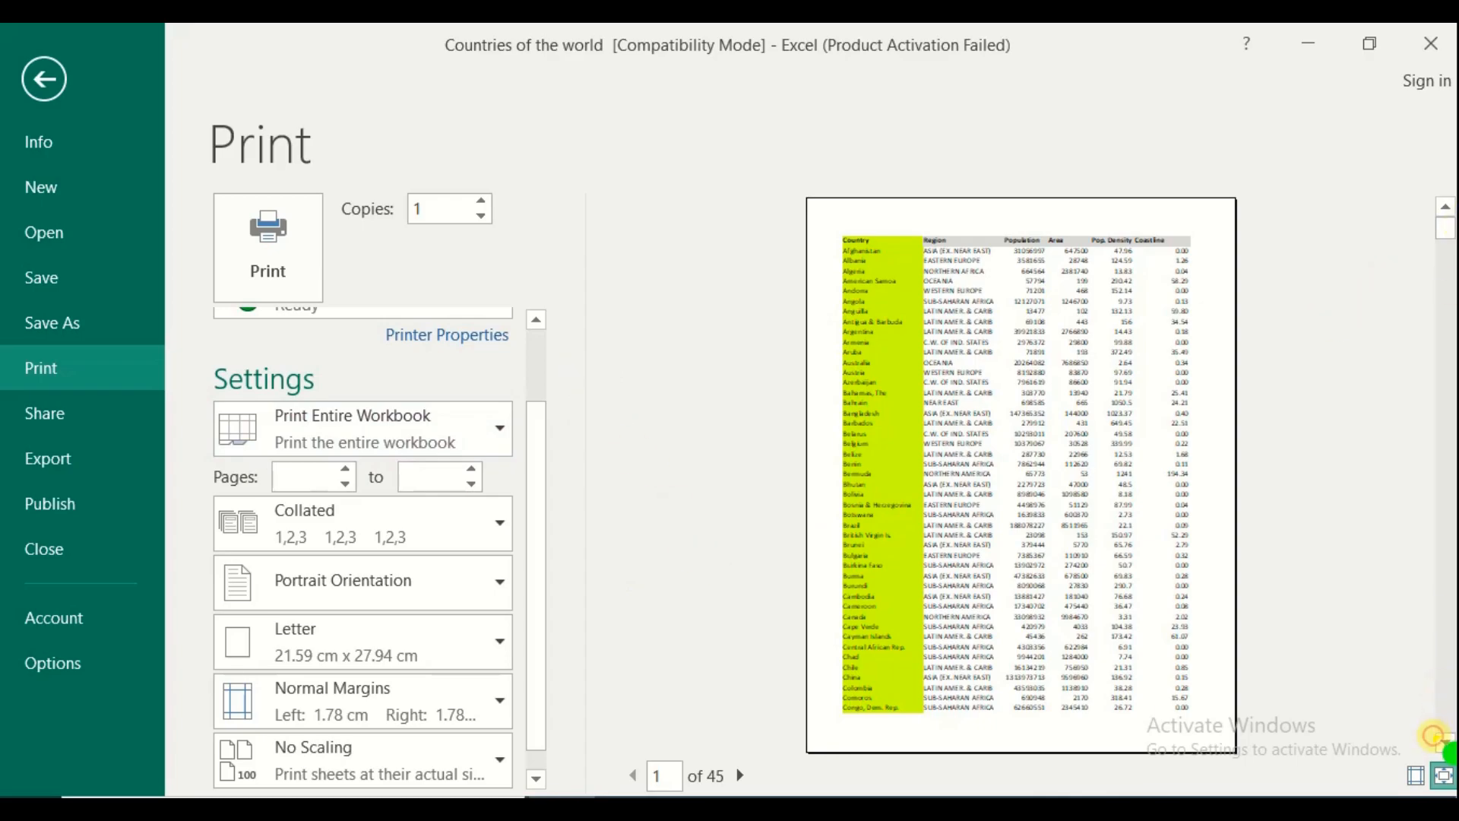
pyautogui.press('Escape')
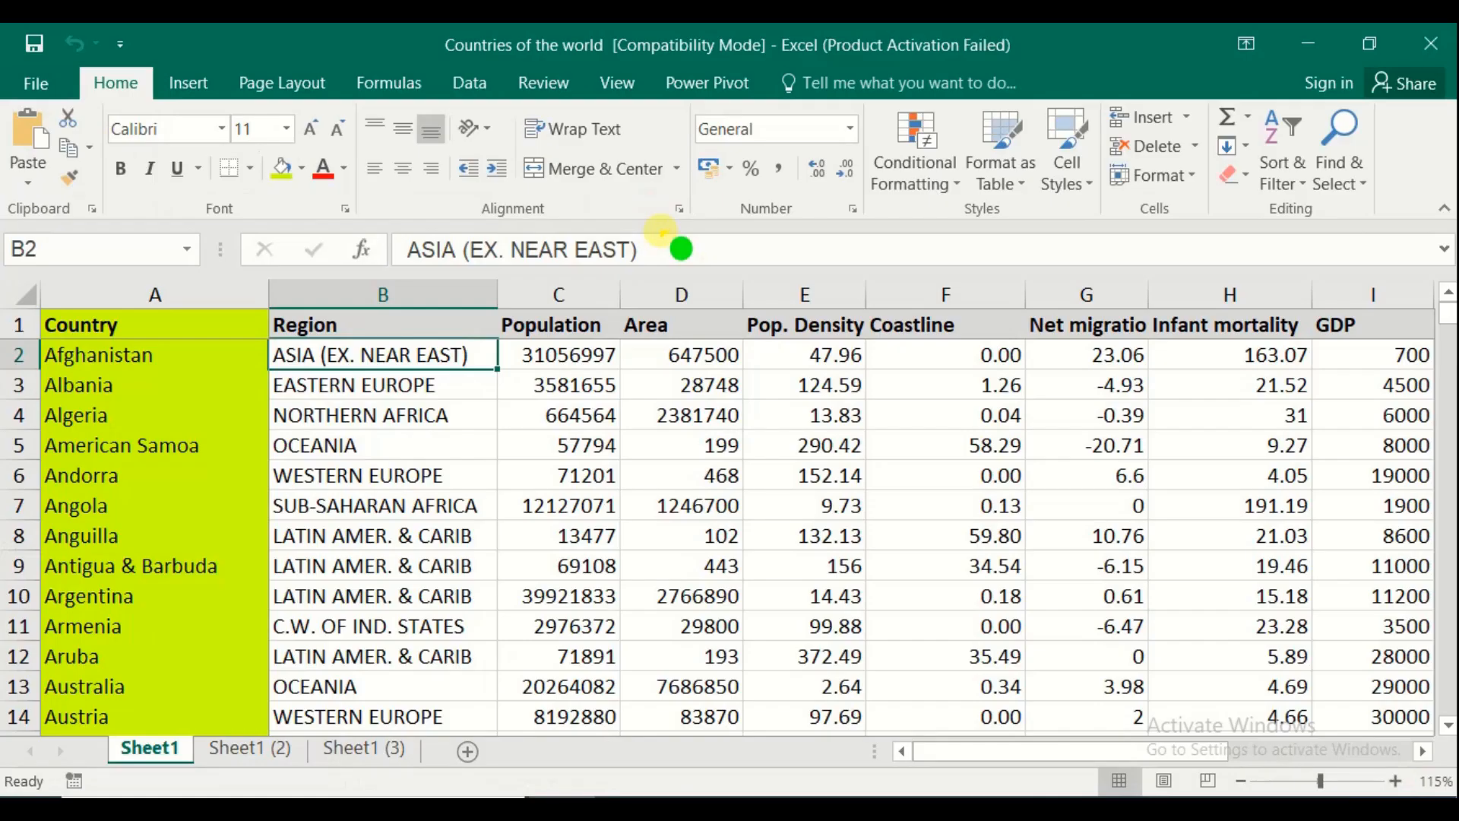
# Print the entire 45-page workbook to Microsoft Print to PDF
pyautogui.click(36, 82)
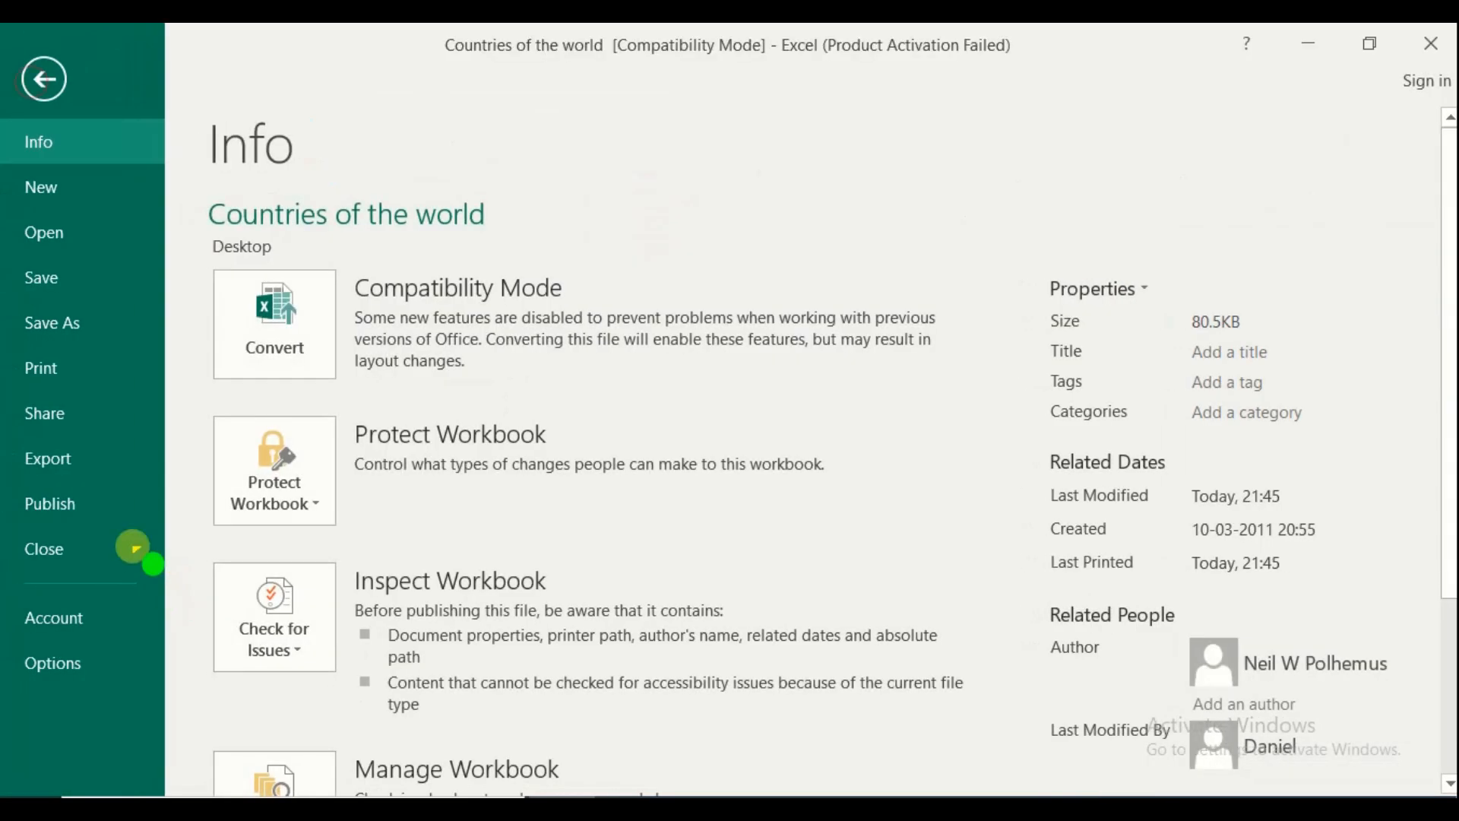
pyautogui.click(107, 378)
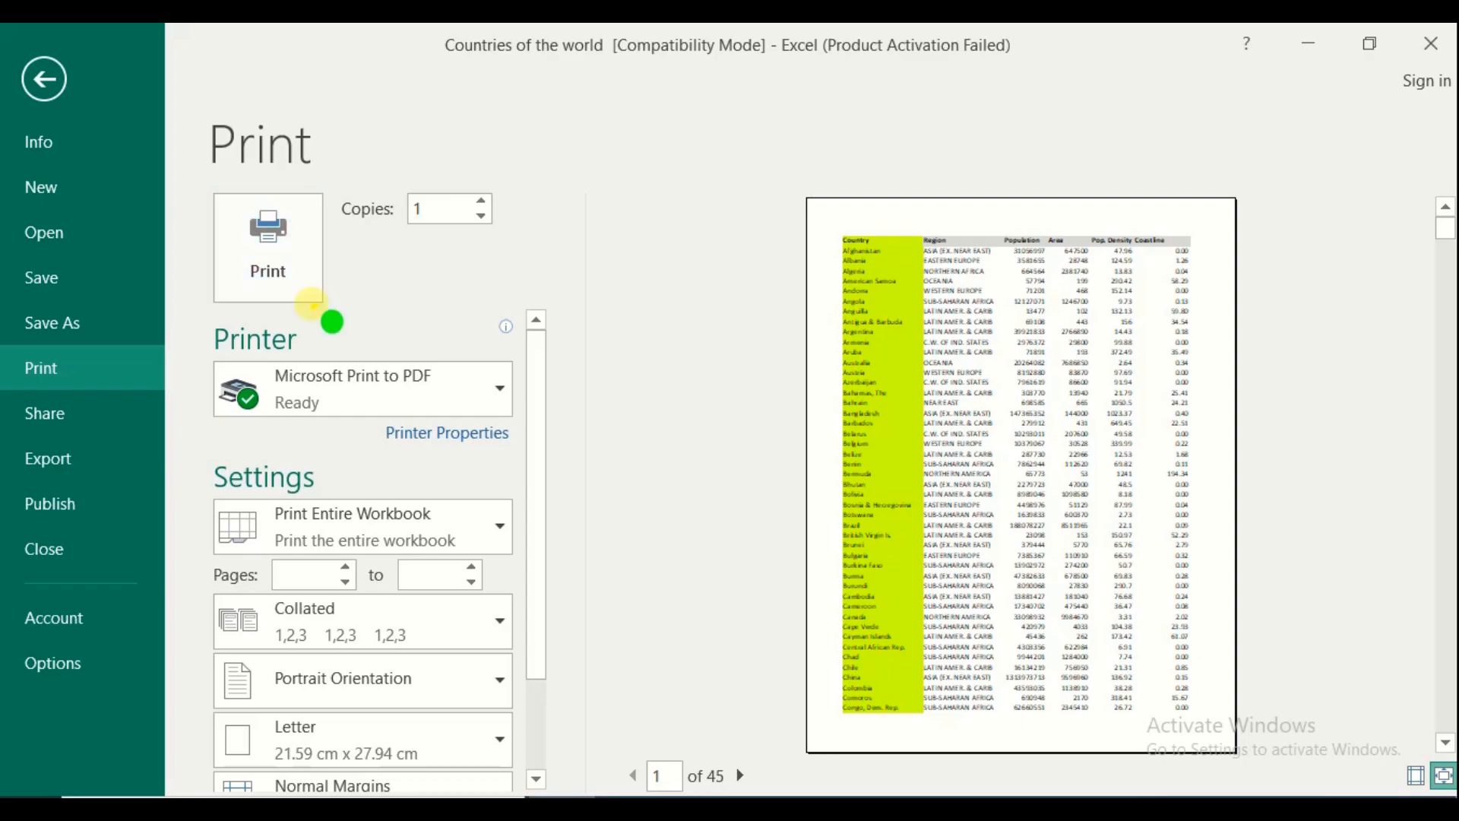
pyautogui.click(271, 268)
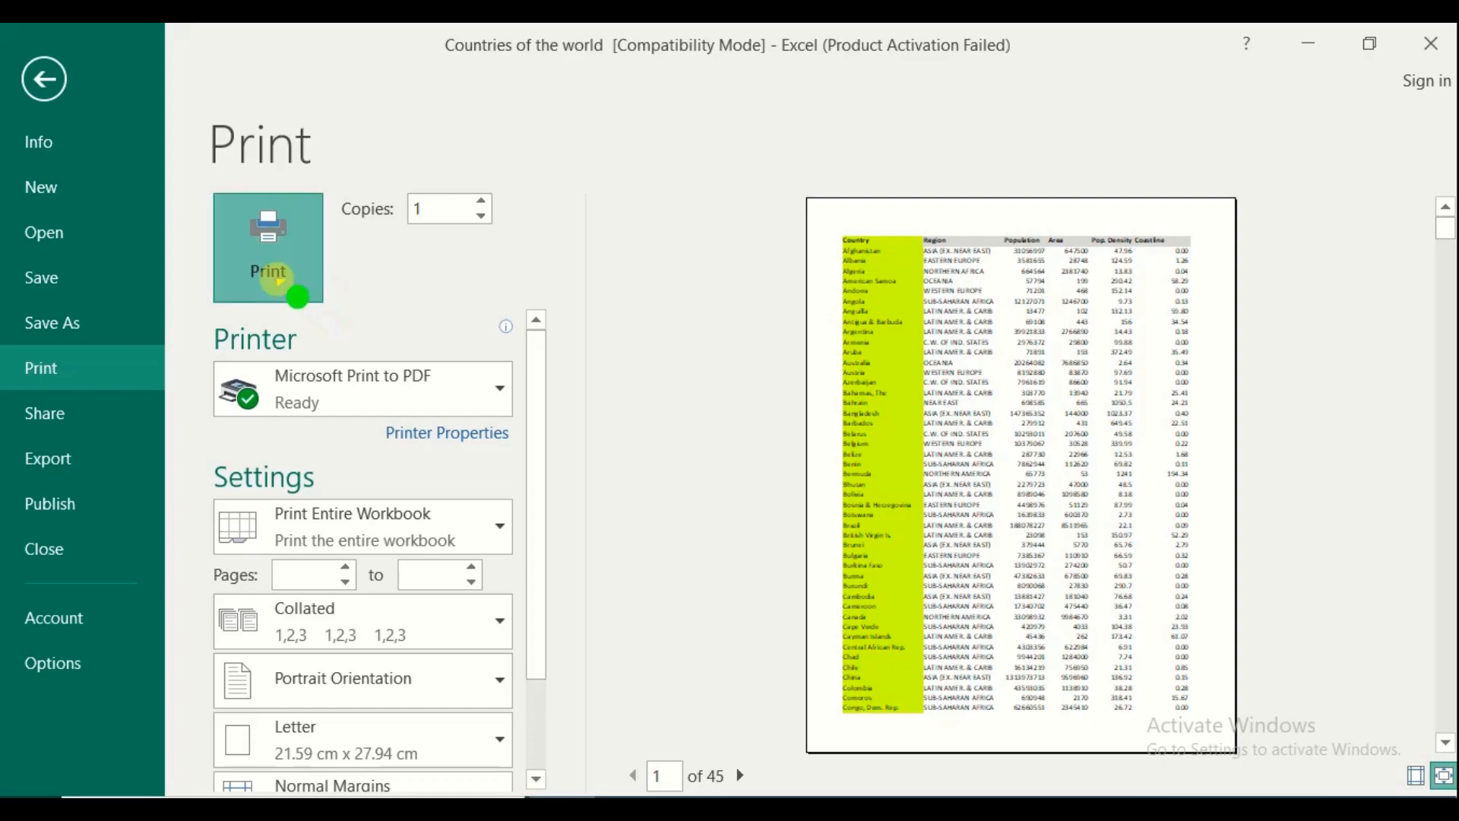
pyautogui.click(277, 281)
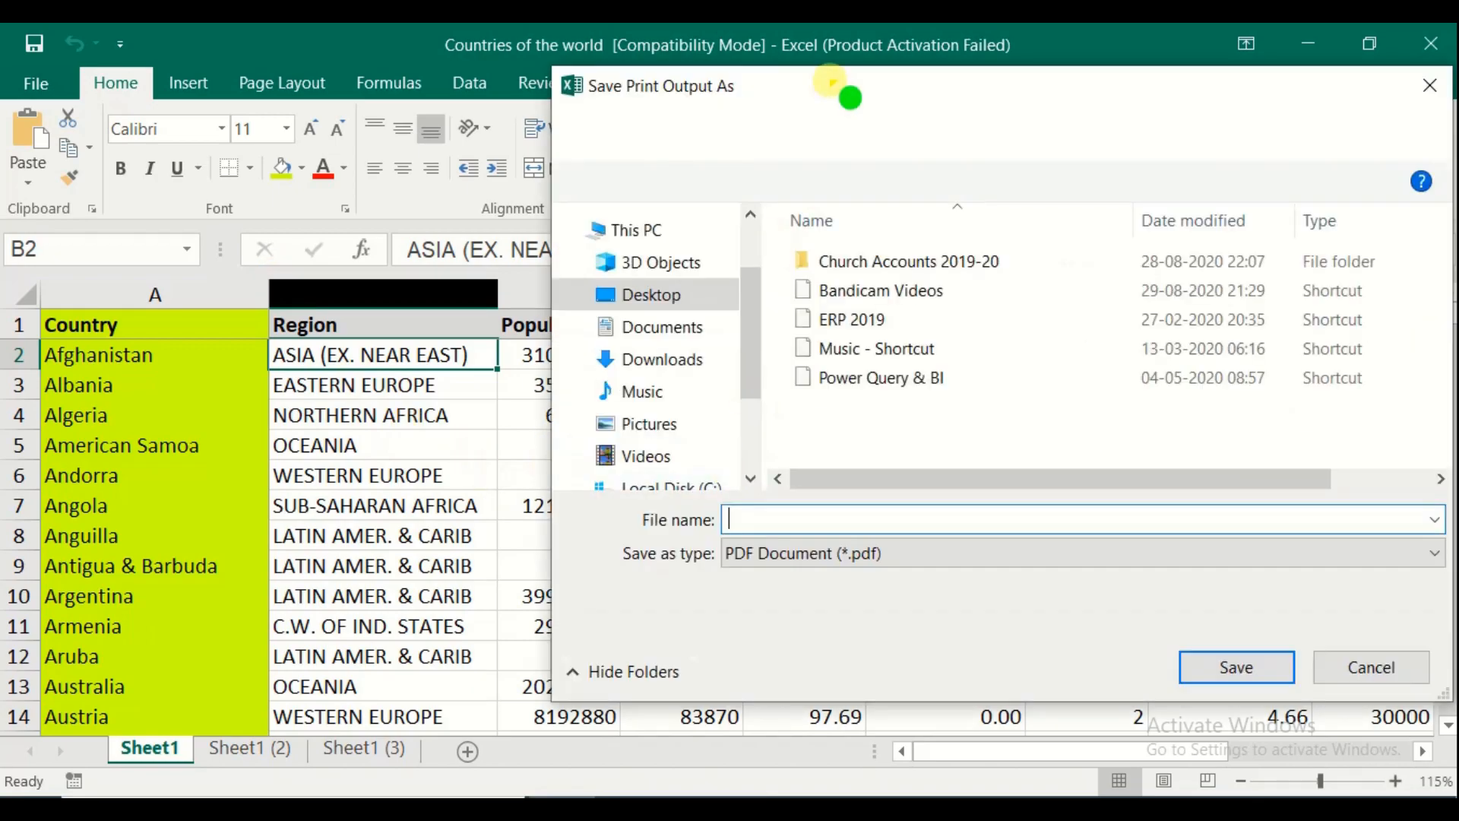
# Save the 45-page workbook printout on the Desktop as 'Multiple sheet Print'
pyautogui.click(616, 307)
pyautogui.click(707, 524)
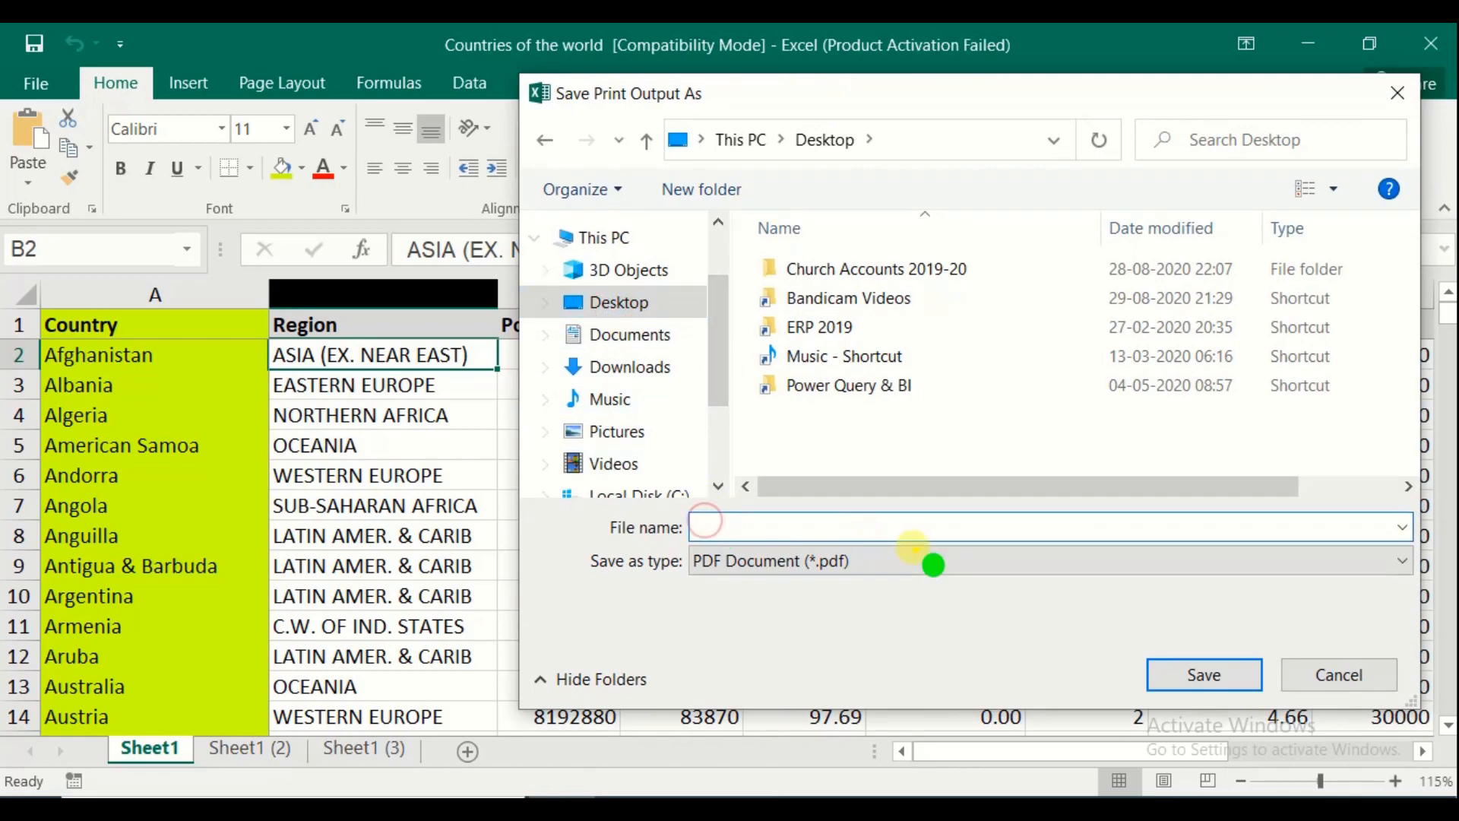
pyautogui.write('Mu')
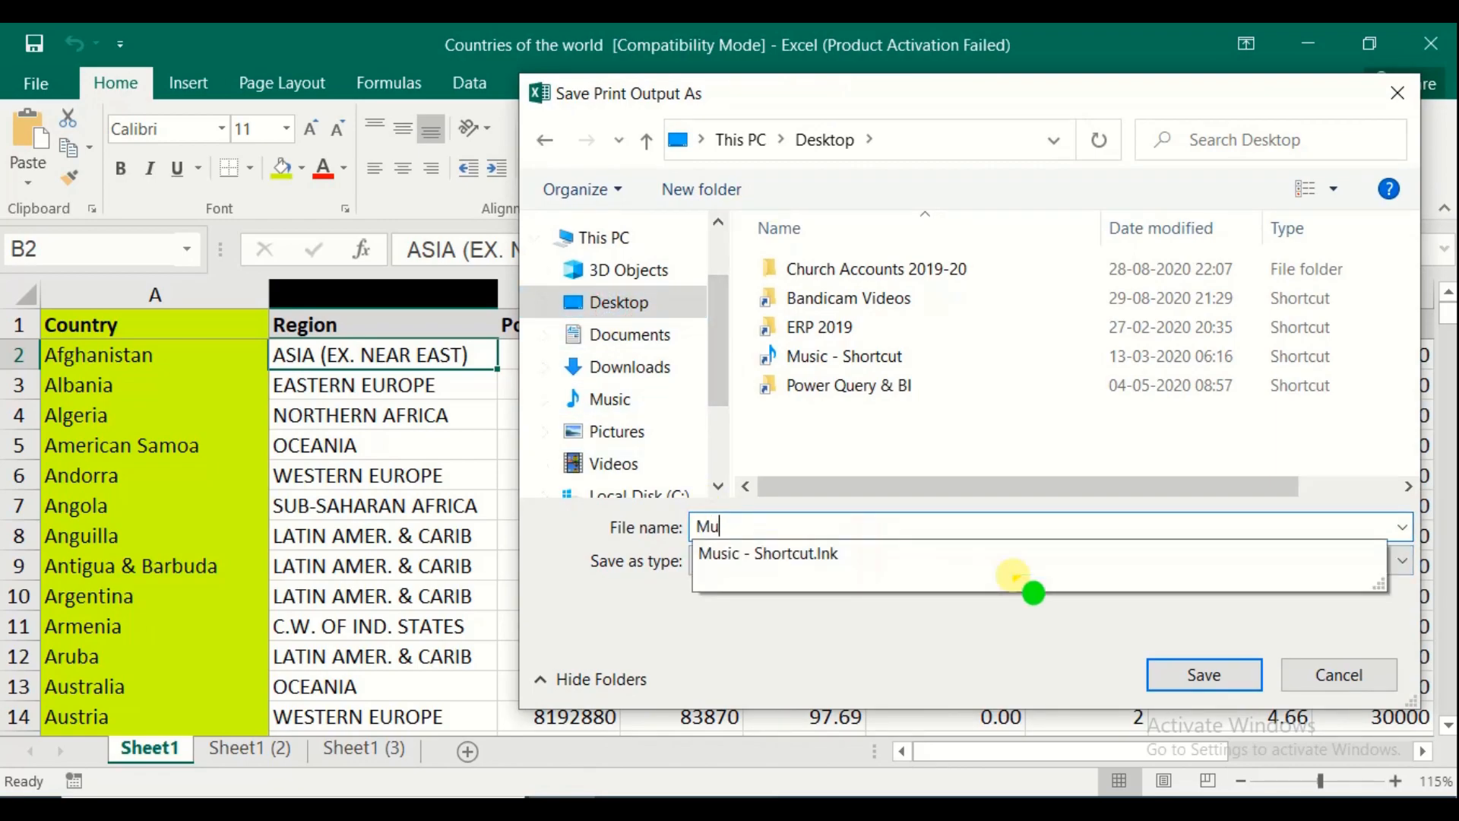
pyautogui.write('ltiple sheet ')
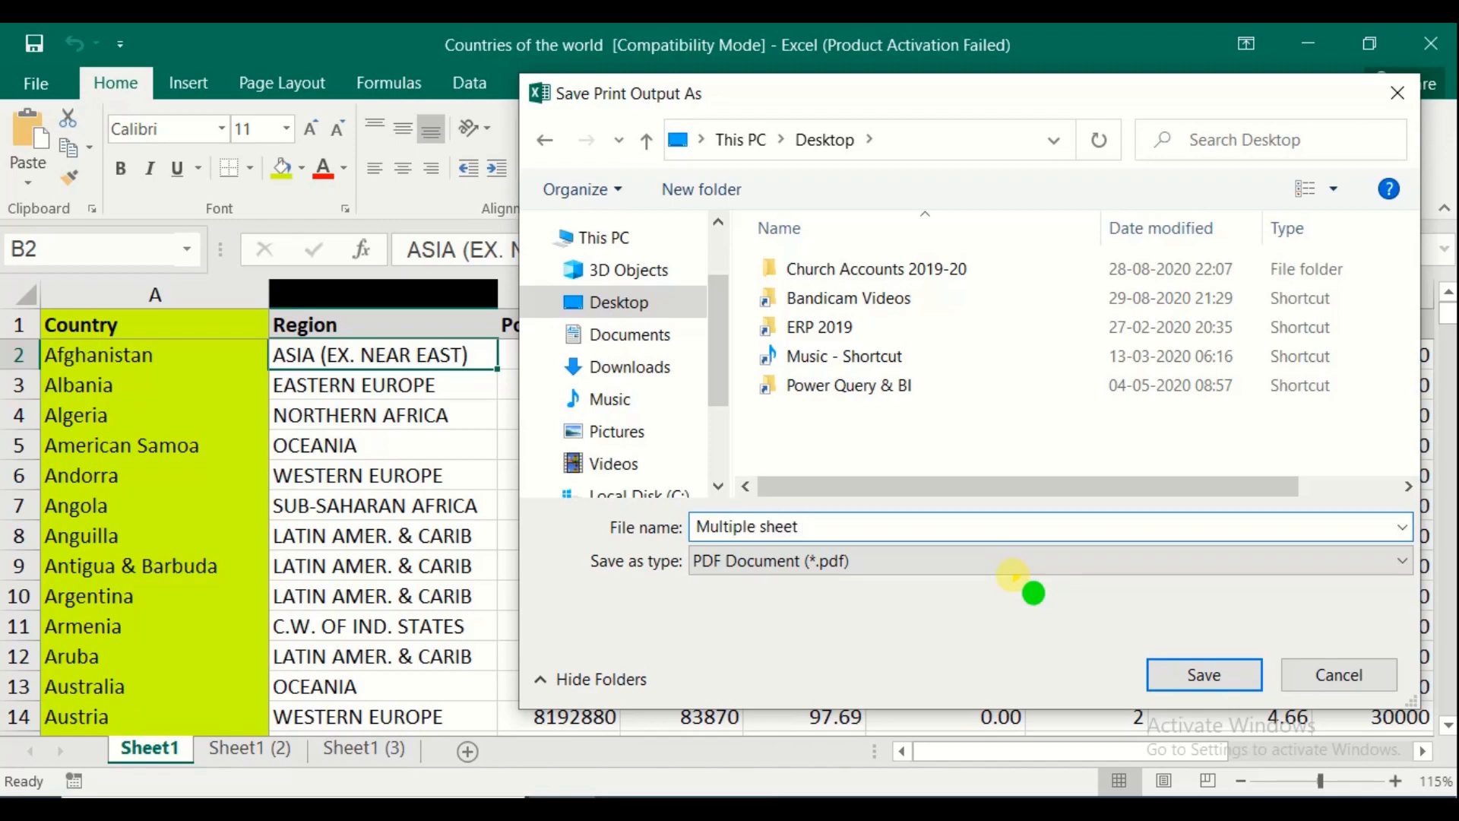
pyautogui.write('Print')
pyautogui.click(1195, 674)
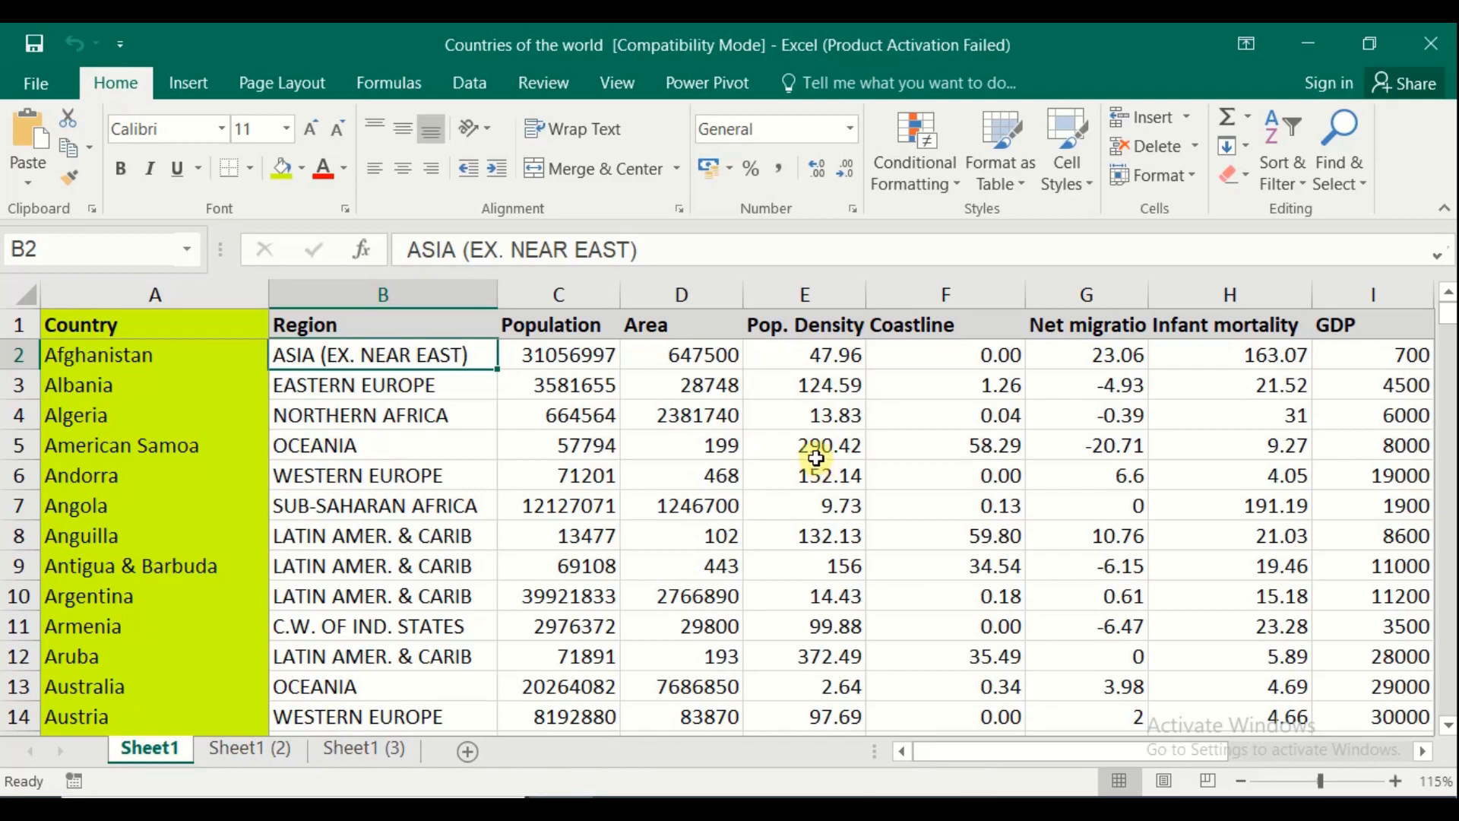
# Show the desktop and move the Multiple sheet Print PDF icon next to the workbook
pyautogui.press('super+d')
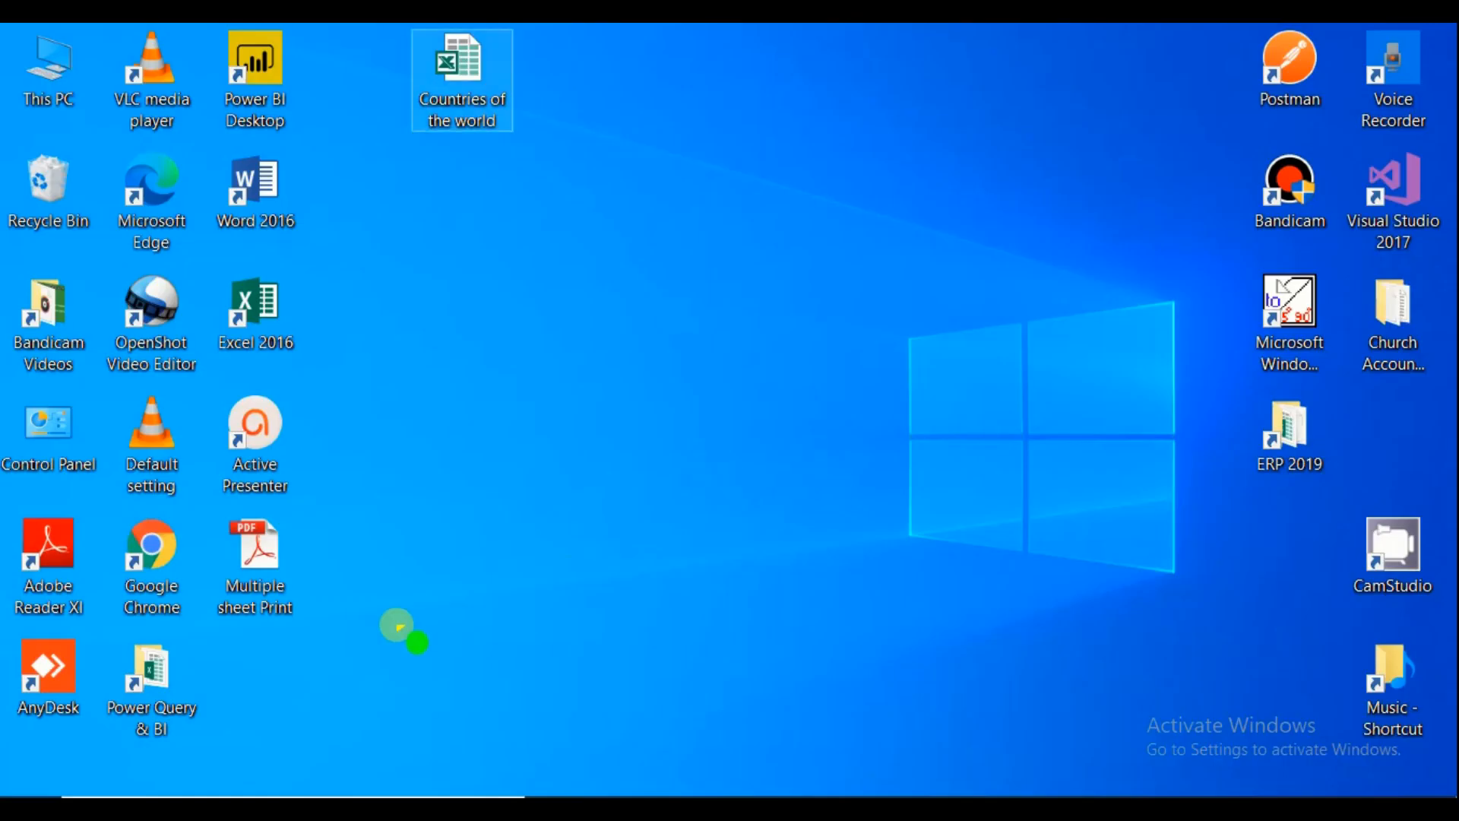
pyautogui.moveTo(270, 537); pyautogui.dragTo(707, 72)
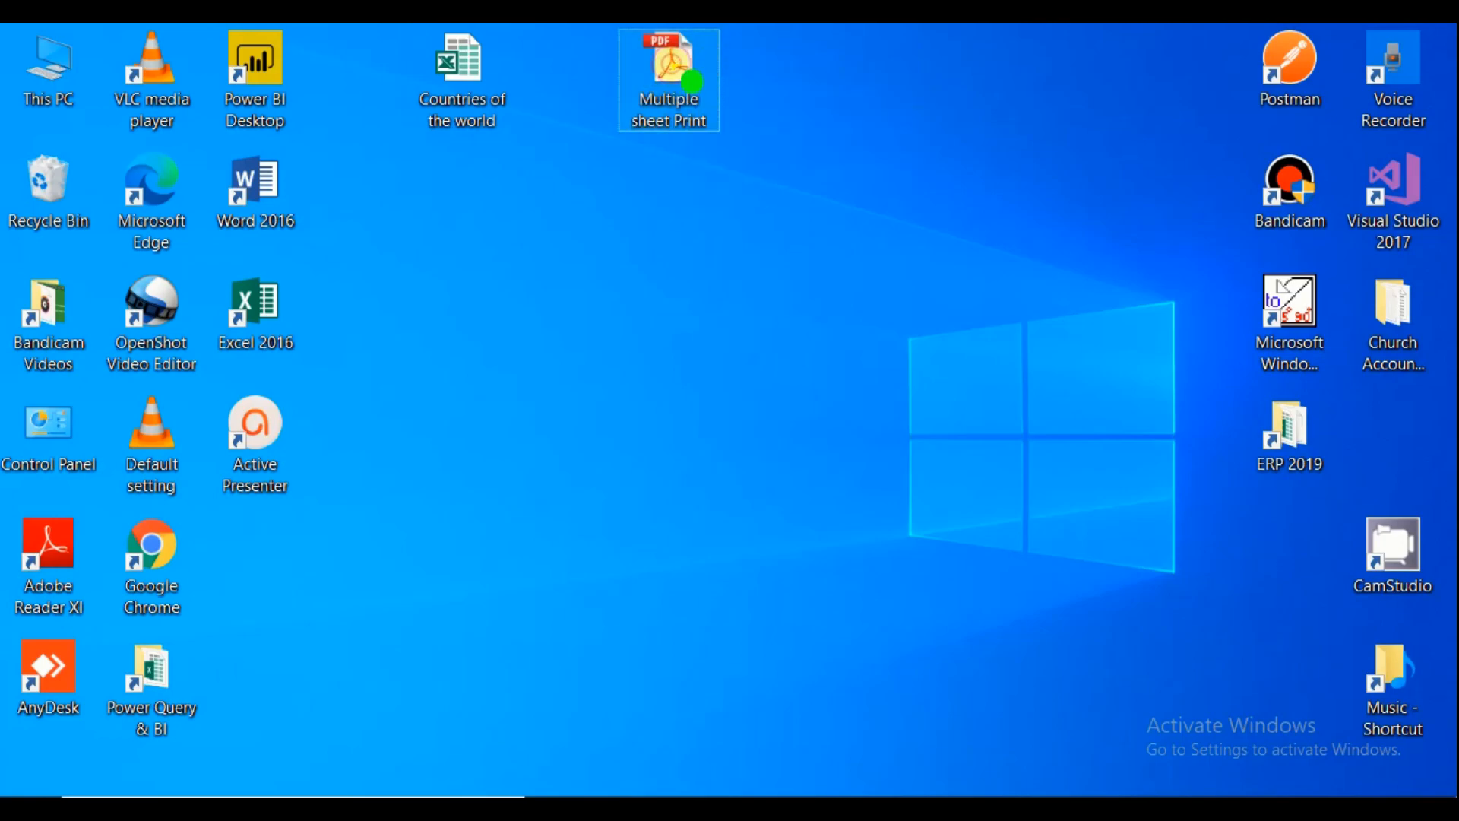
pyautogui.click(800, 344)
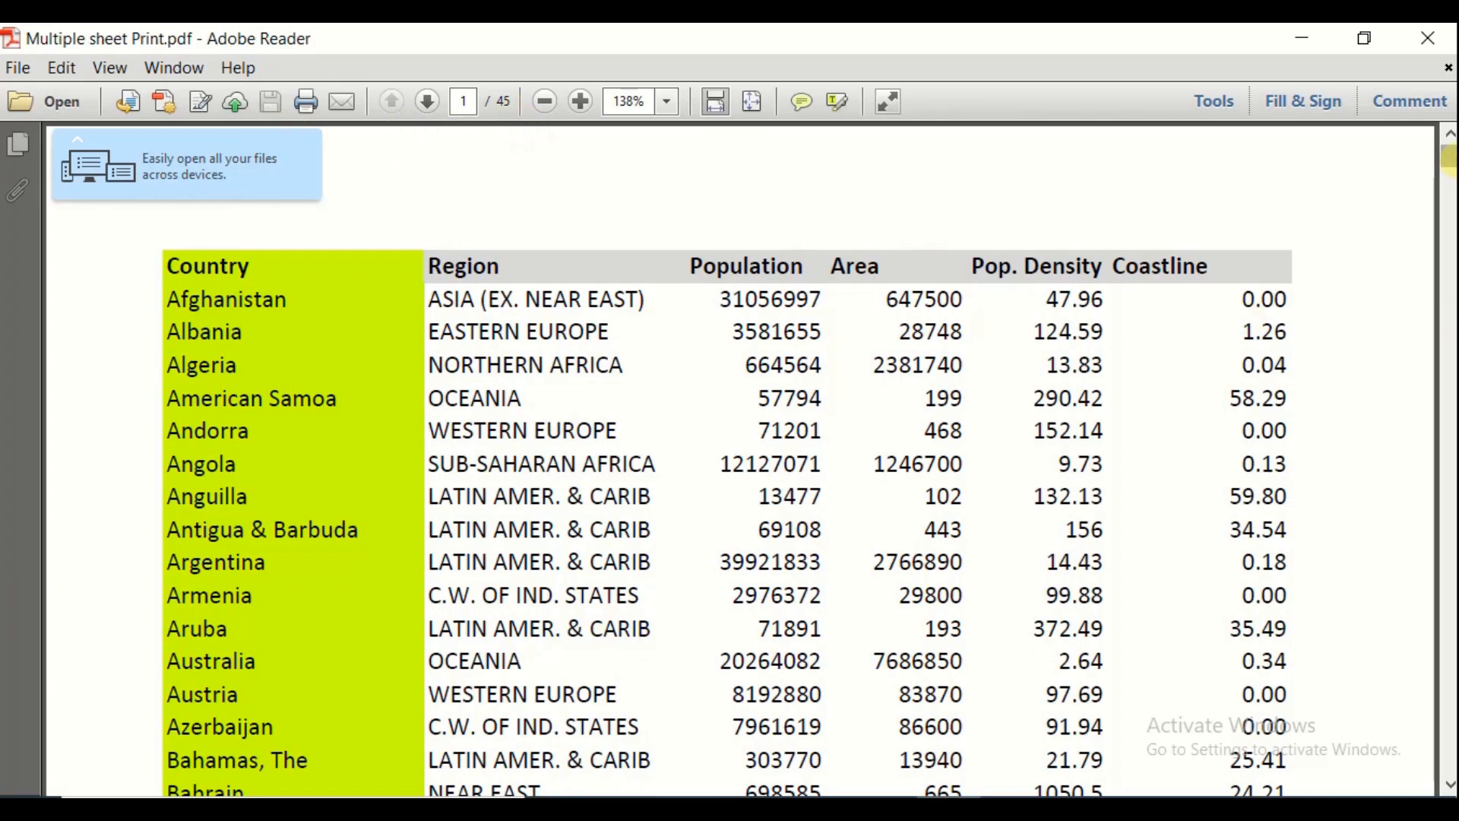
# Scroll through the Multiple sheet Print pages, then close Adobe Reader
pyautogui.moveTo(1449, 160)
pyautogui.mouseDown()
pyautogui.moveTo(1449, 532)
pyautogui.moveTo(1449, 161)
pyautogui.mouseUp()
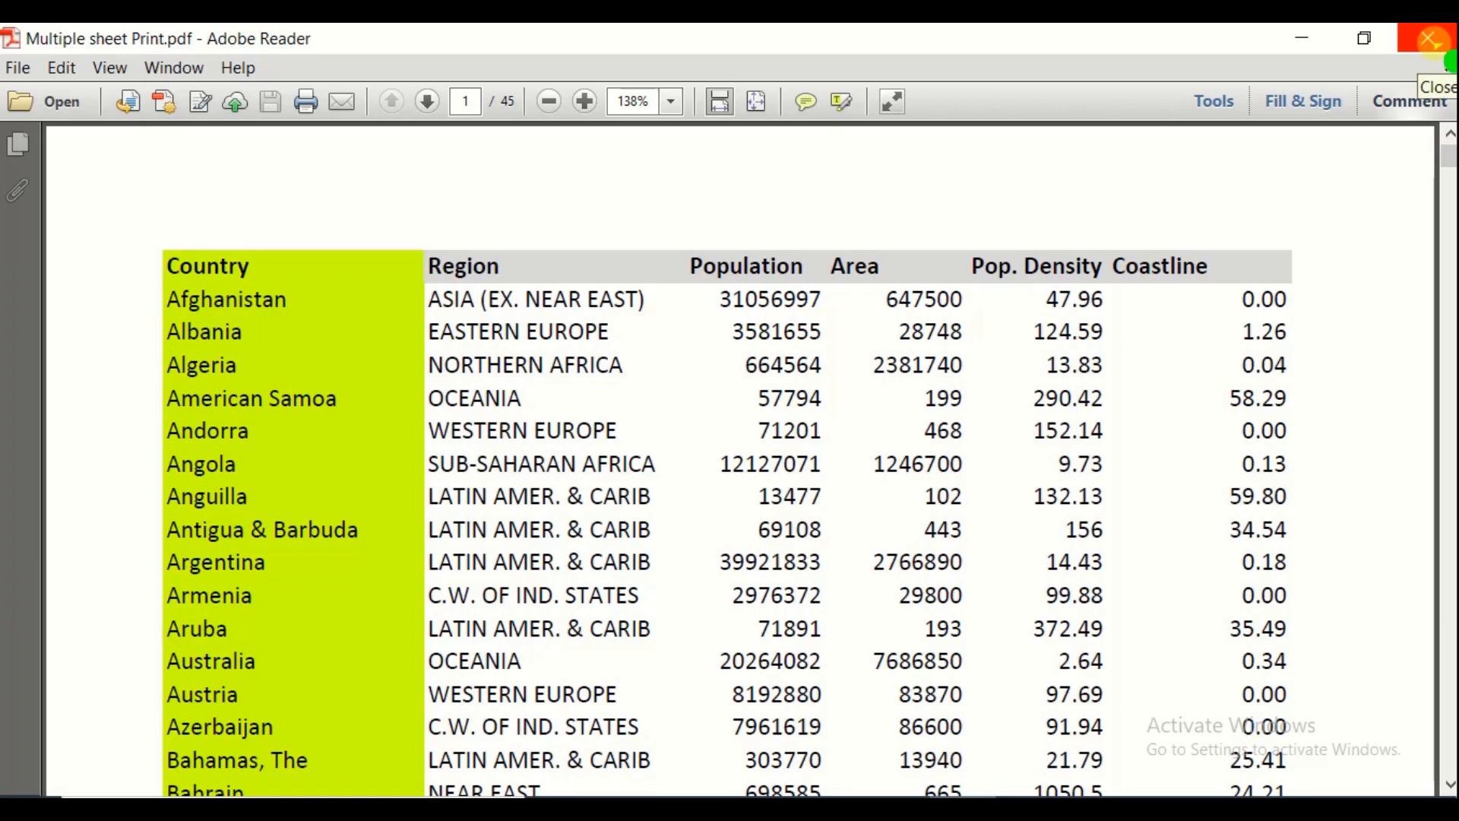
pyautogui.click(1433, 42)
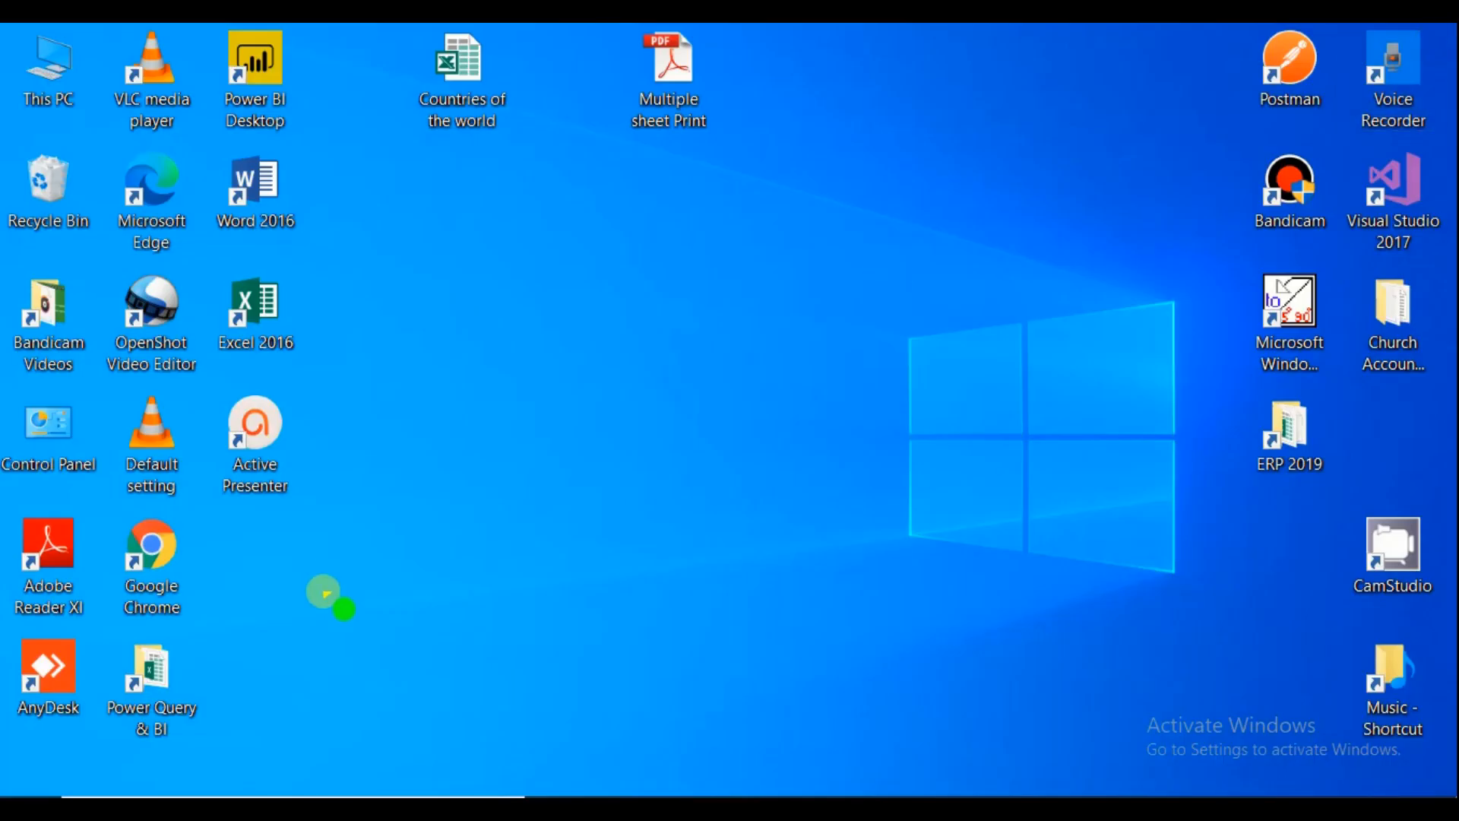
# Bring the Countries of the world workbook back to the front on Sheet1
pyautogui.click(562, 797)
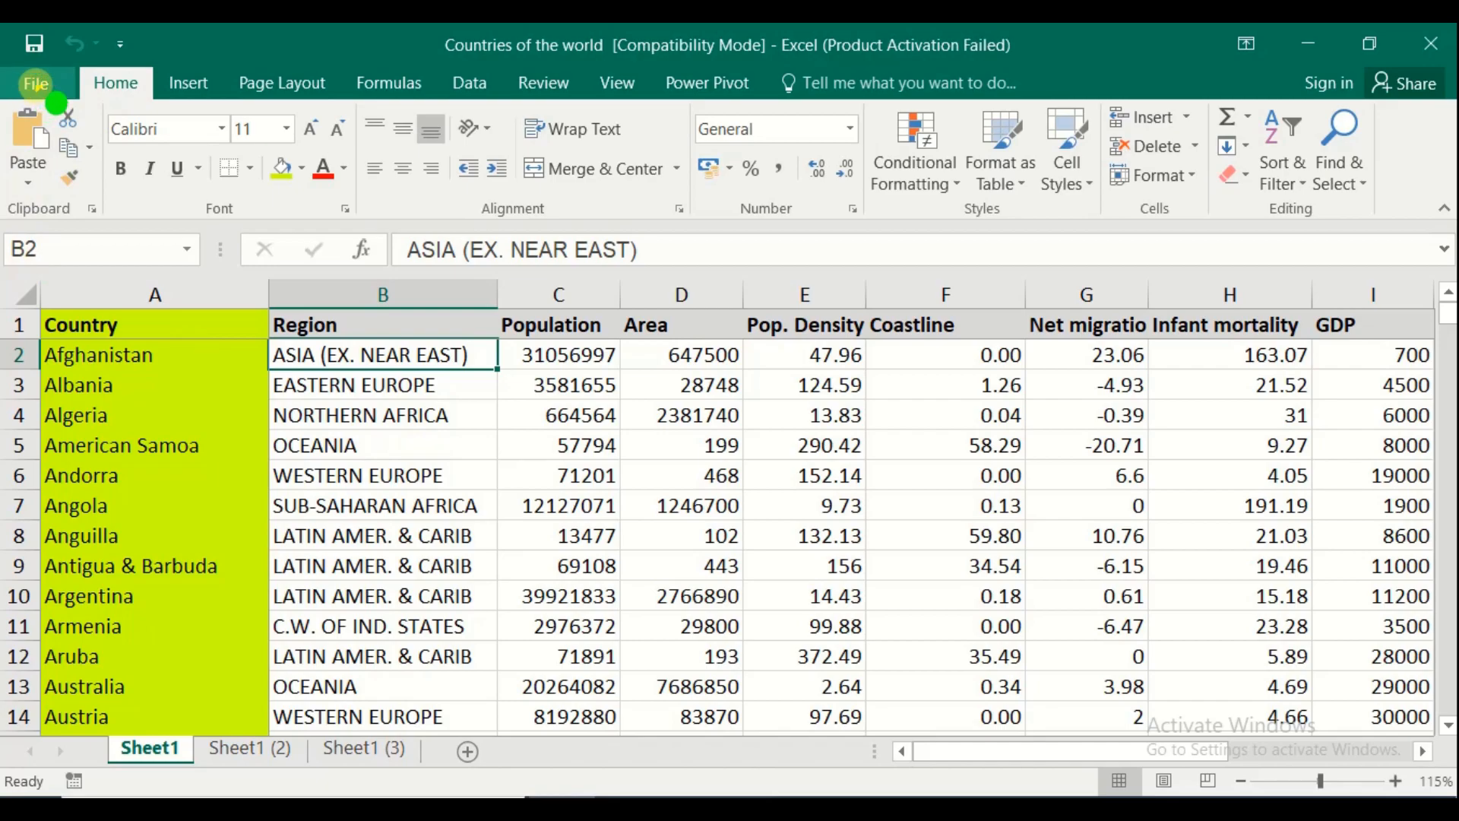
pyautogui.click(35, 83)
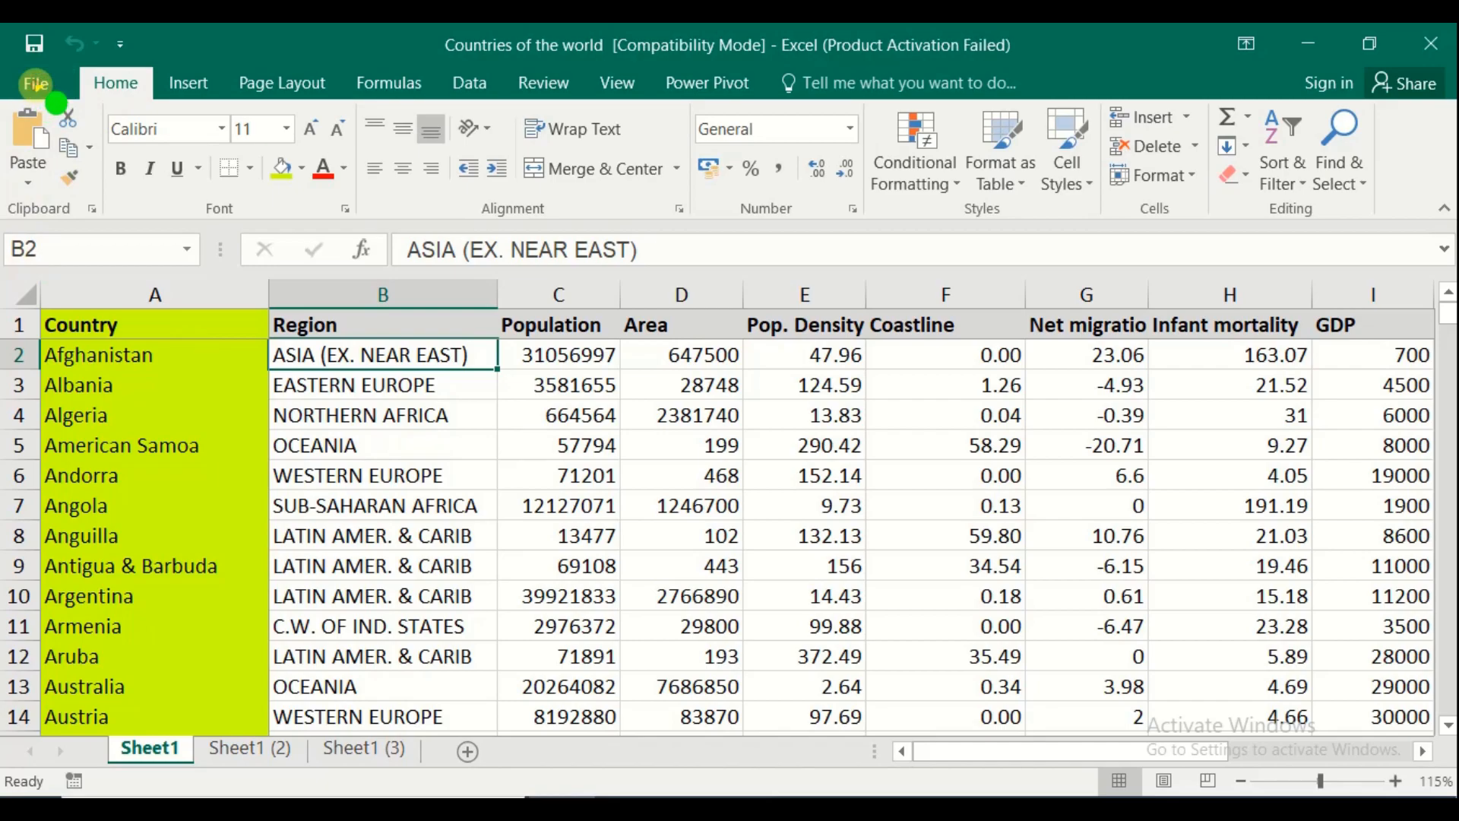
pyautogui.click(42, 80)
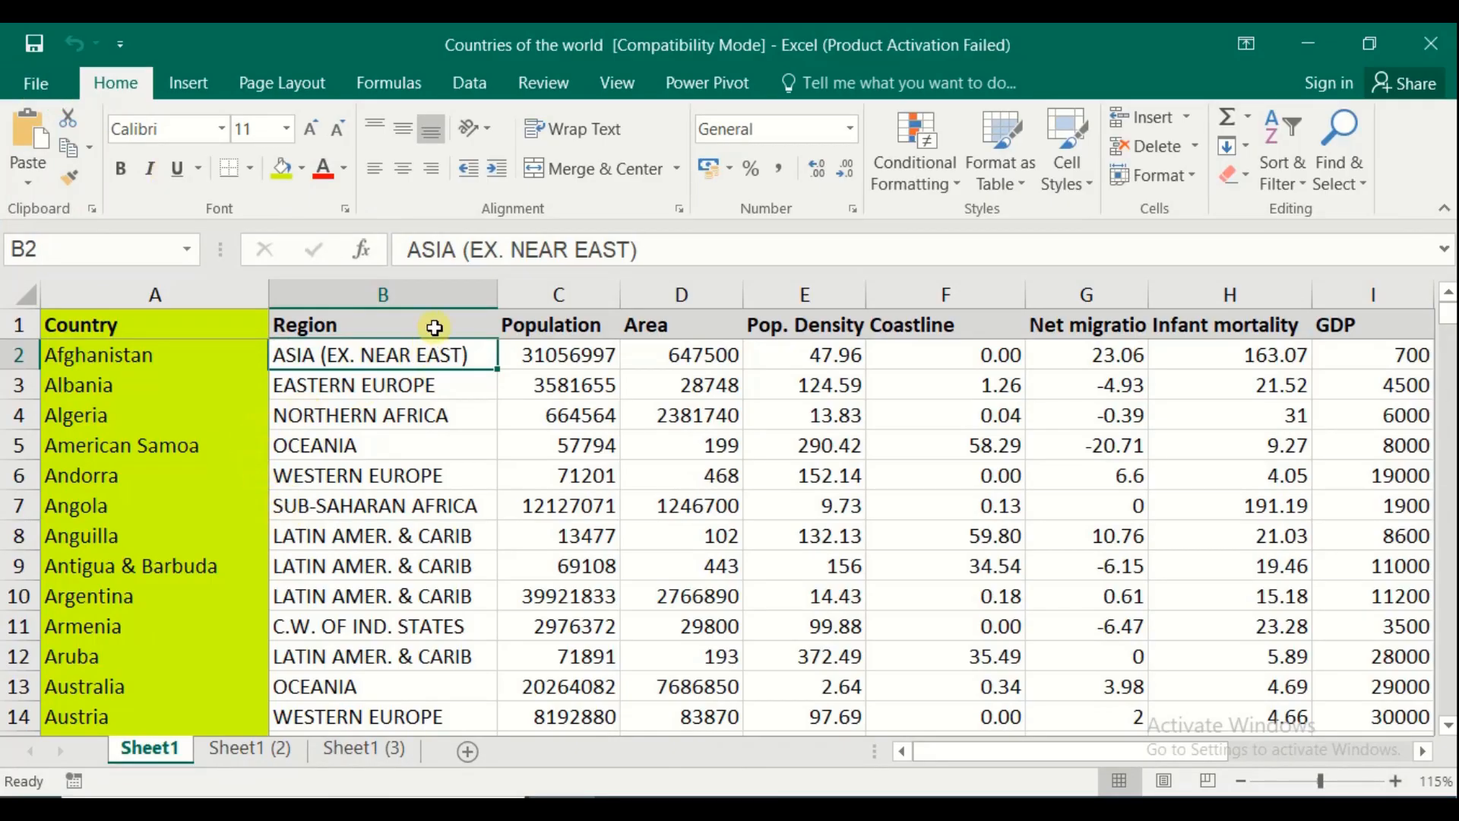
# Select the Region through Pop. Density columns for rows 1–31 (B1:E31)
pyautogui.moveTo(426, 329); pyautogui.dragTo(855, 616)
pyautogui.scroll(-5, 772, 547)
pyautogui.scroll(-2, 764, 529)
pyautogui.keyDown('shift'); pyautogui.click(800, 625); pyautogui.keyUp('shift')
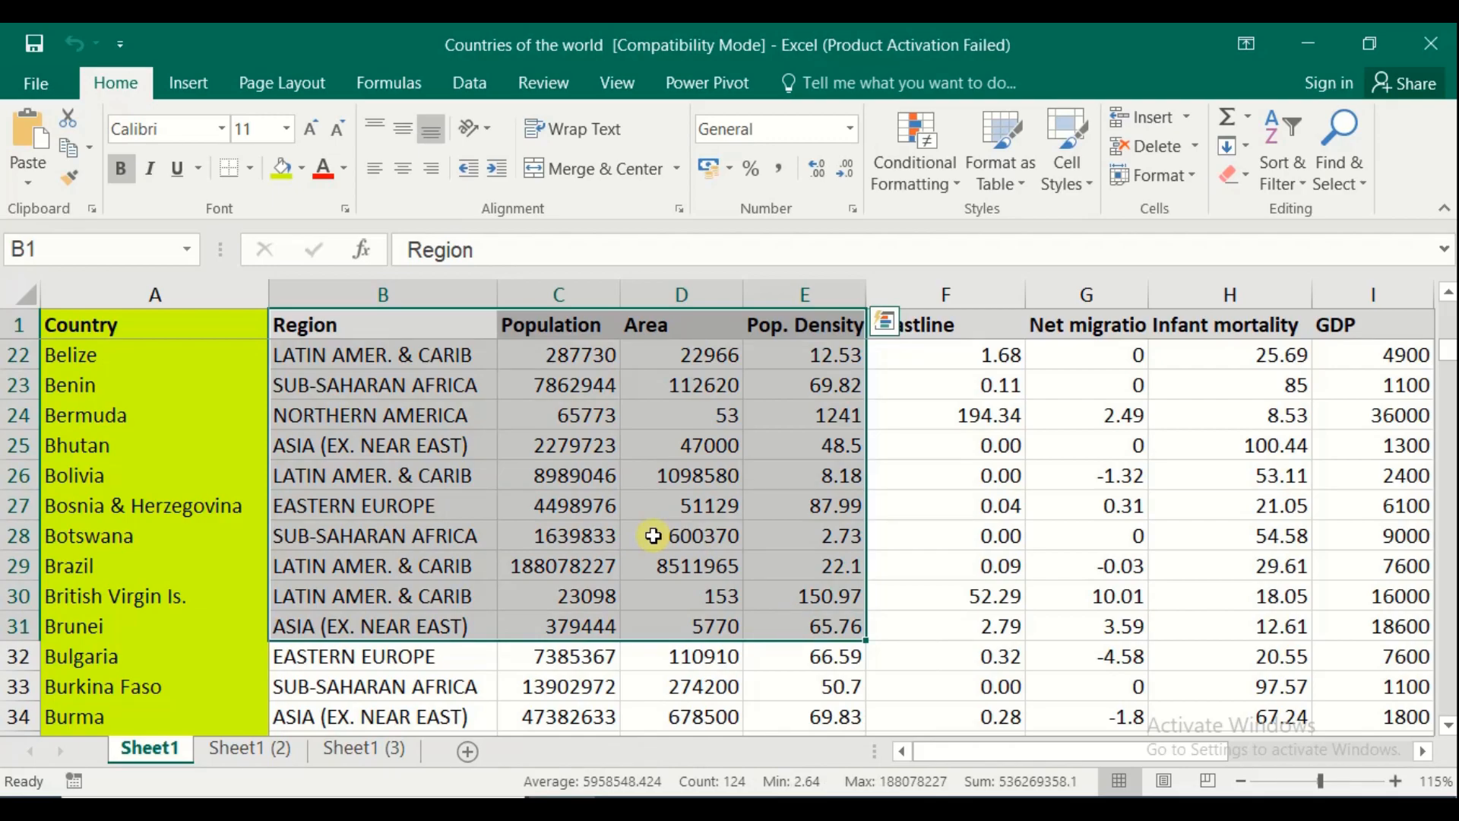
pyautogui.click(36, 83)
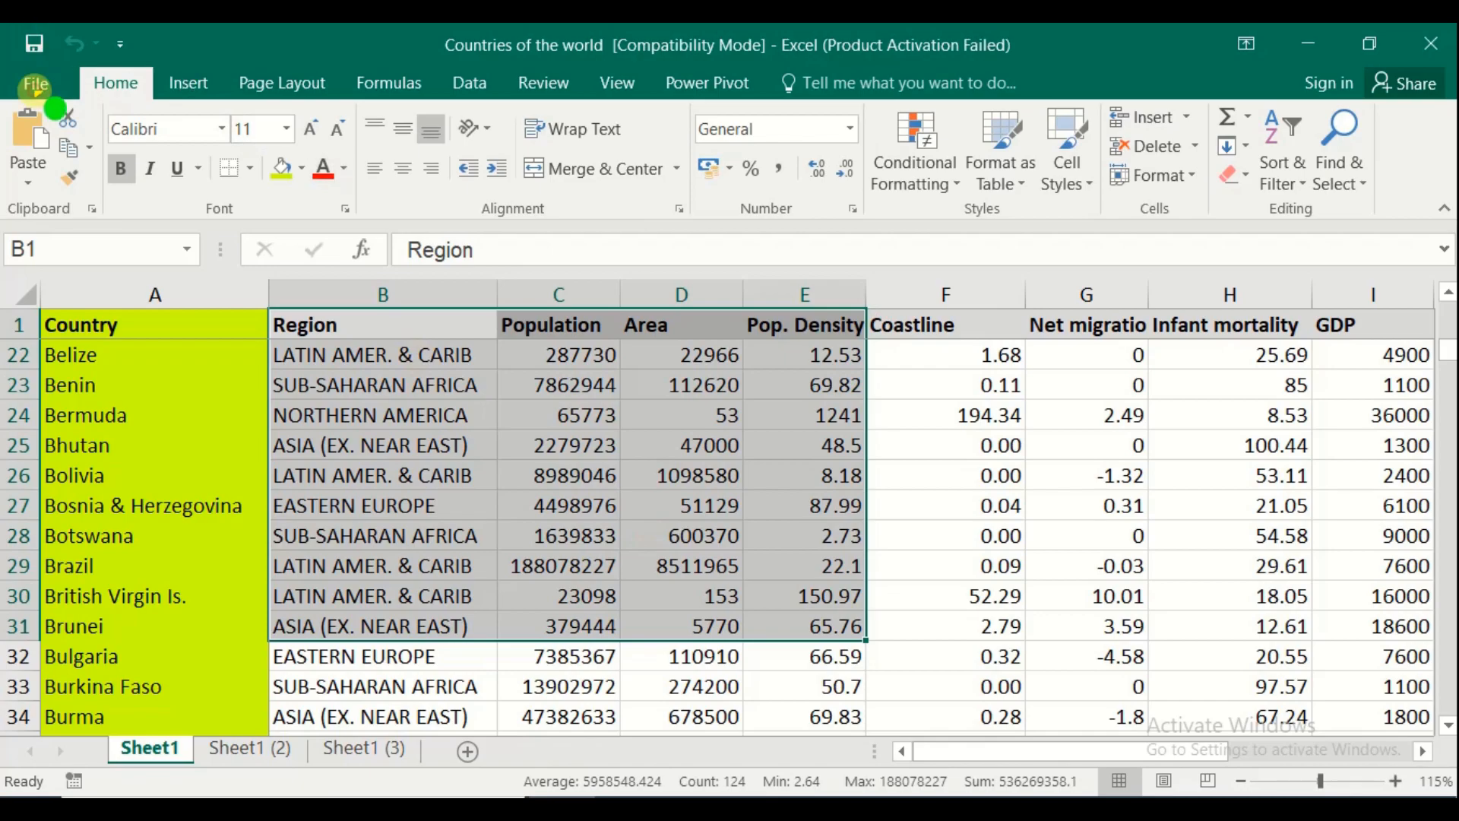
# Change the print setting from Print Entire Workbook to Print Selection and print to PDF
pyautogui.click(82, 370)
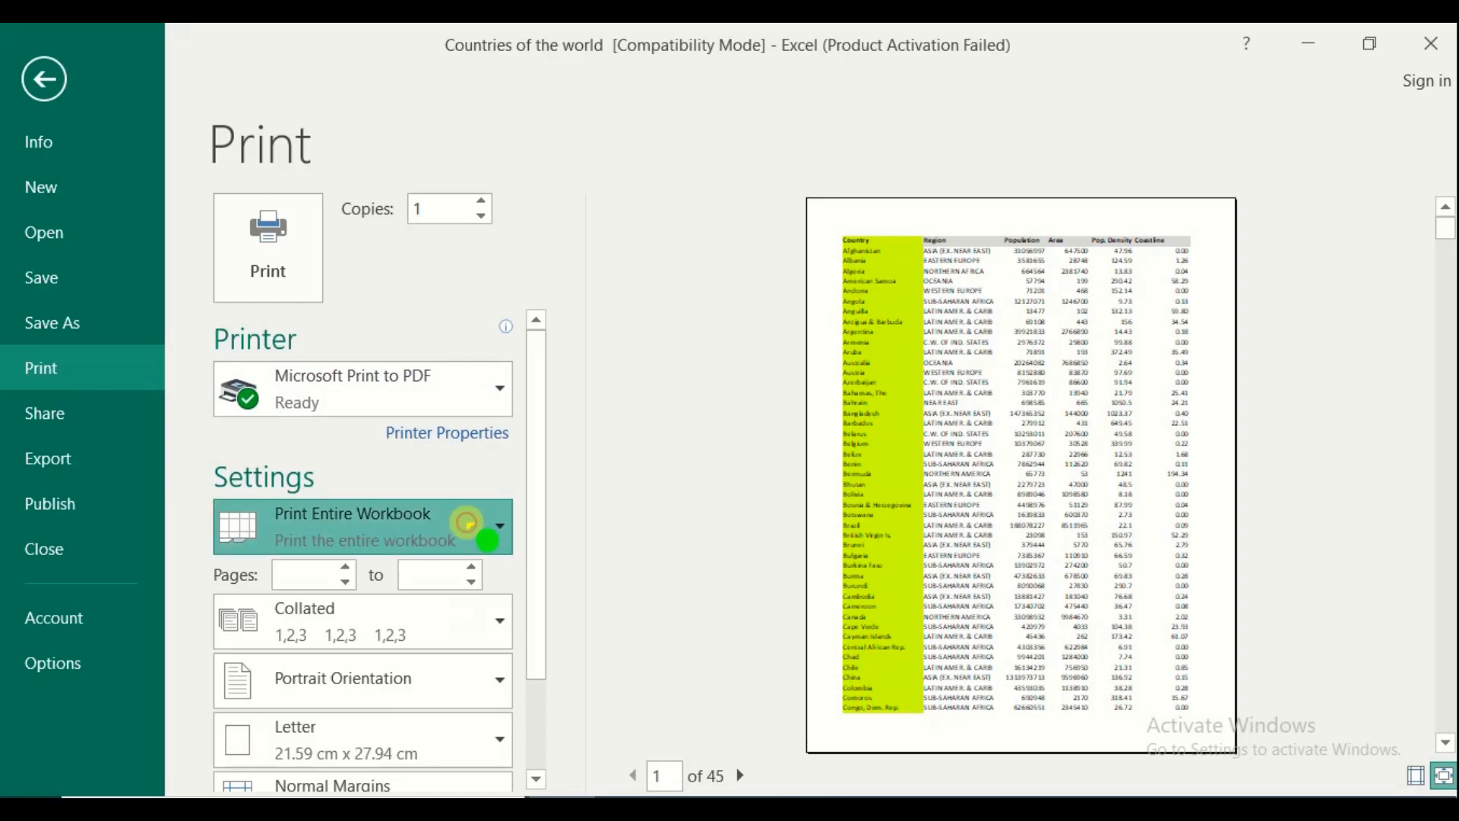
pyautogui.click(468, 525)
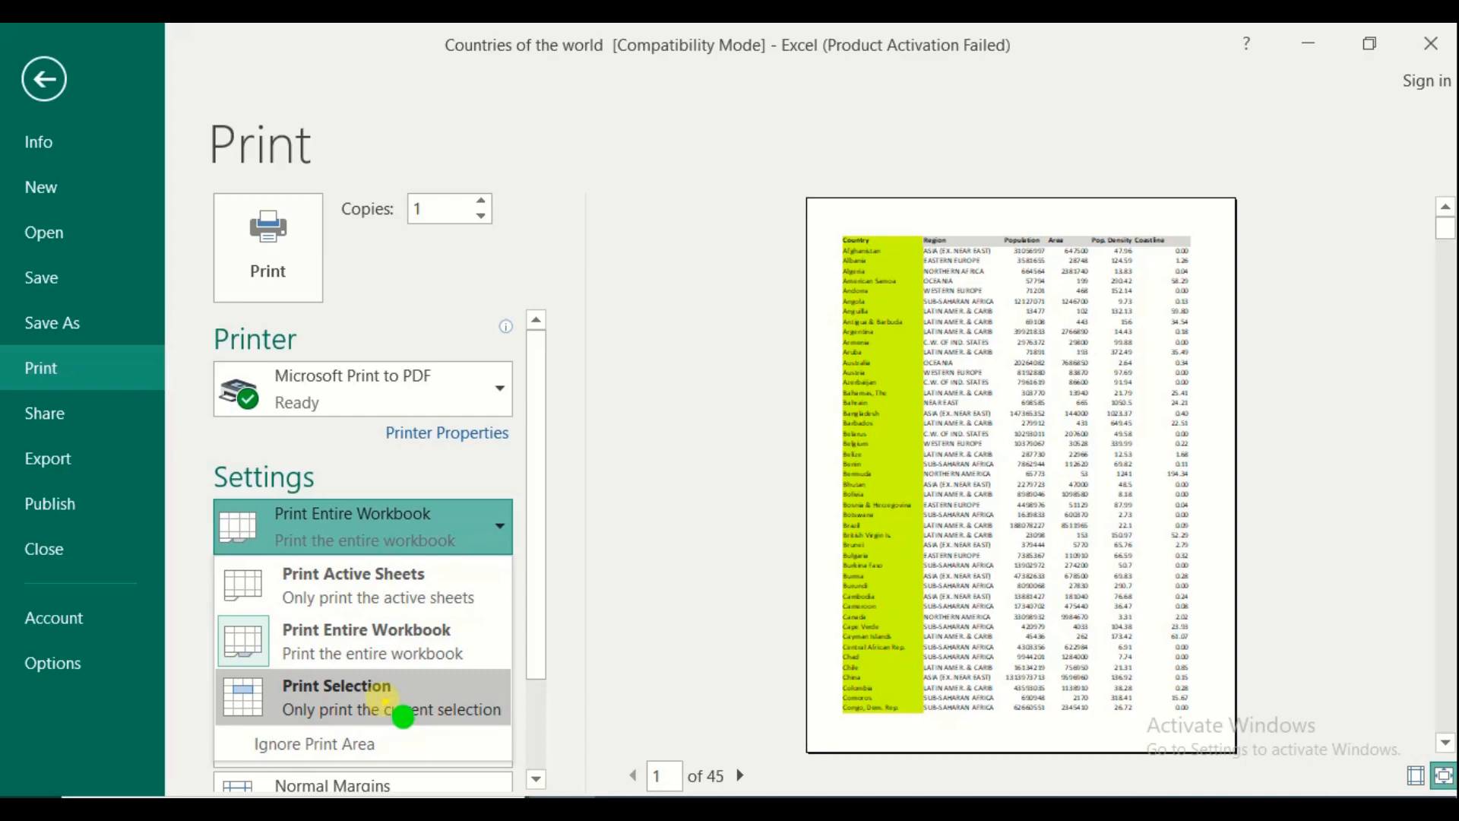
pyautogui.click(383, 699)
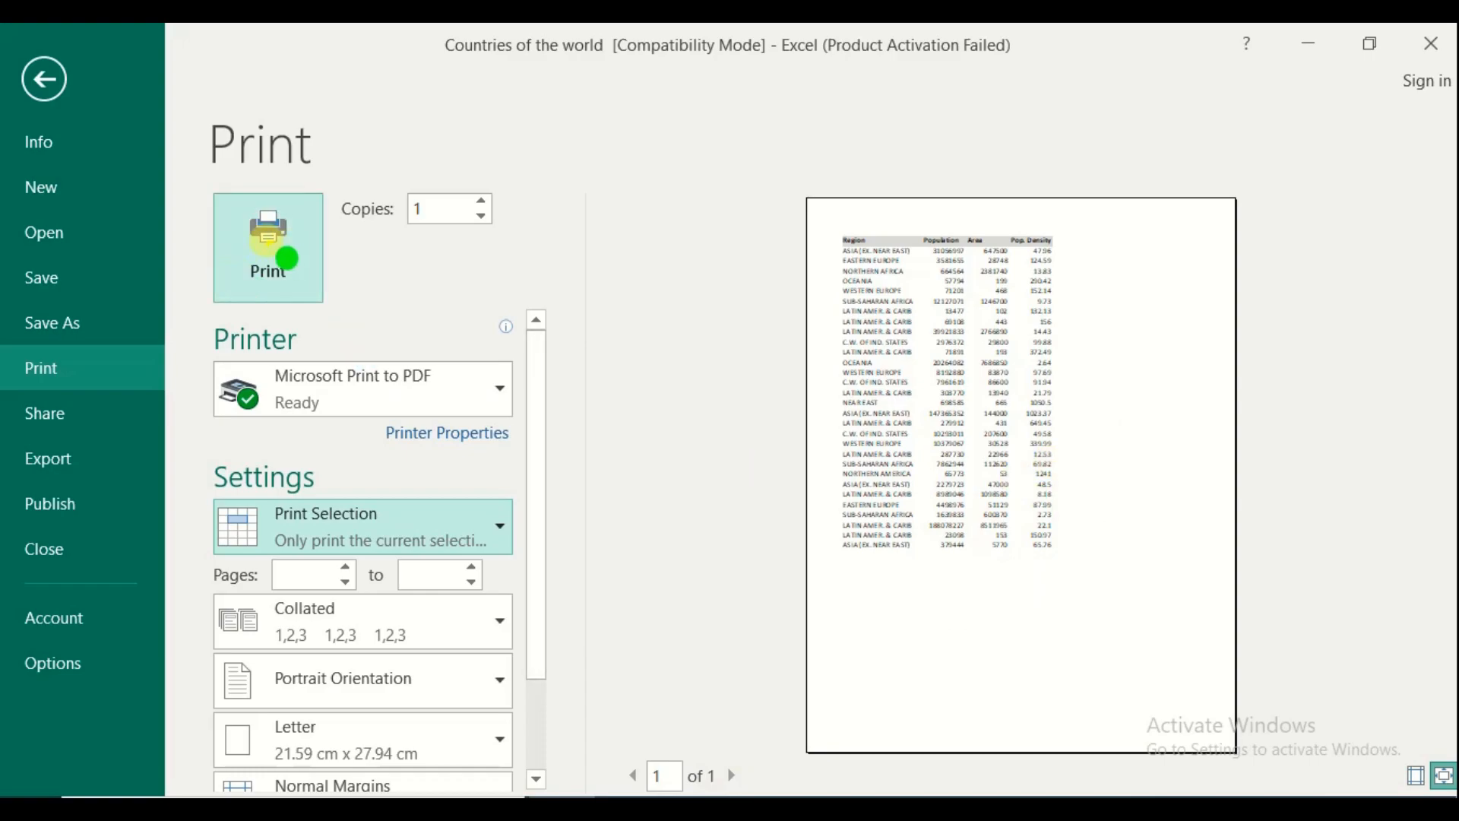
pyautogui.click(267, 242)
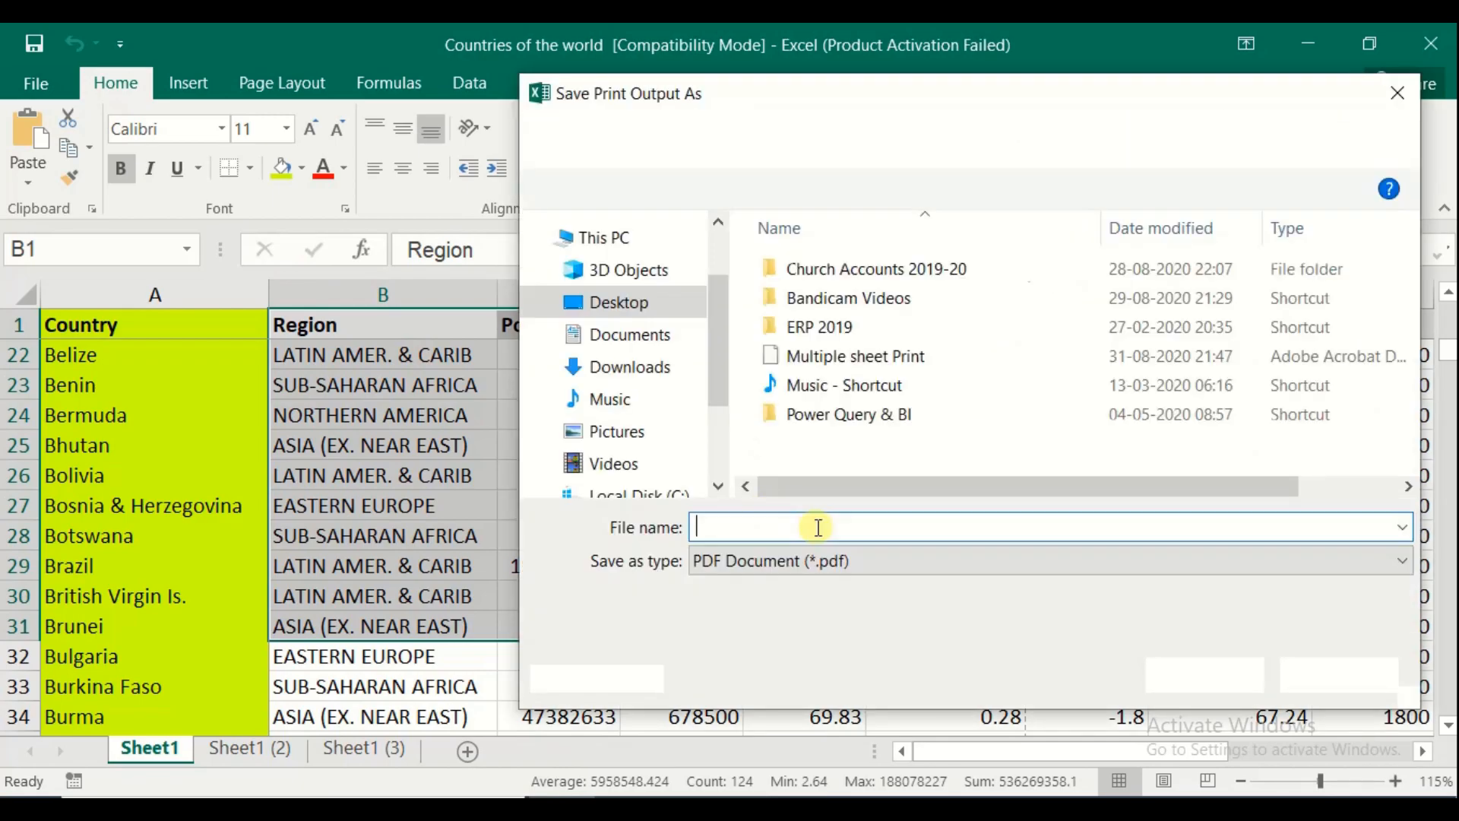
# Save the range printout as 'Print Selection' and place its desktop icon below Multiple sheet Print
pyautogui.write('S')
pyautogui.press('BackSpace')
pyautogui.write('Print Selection')
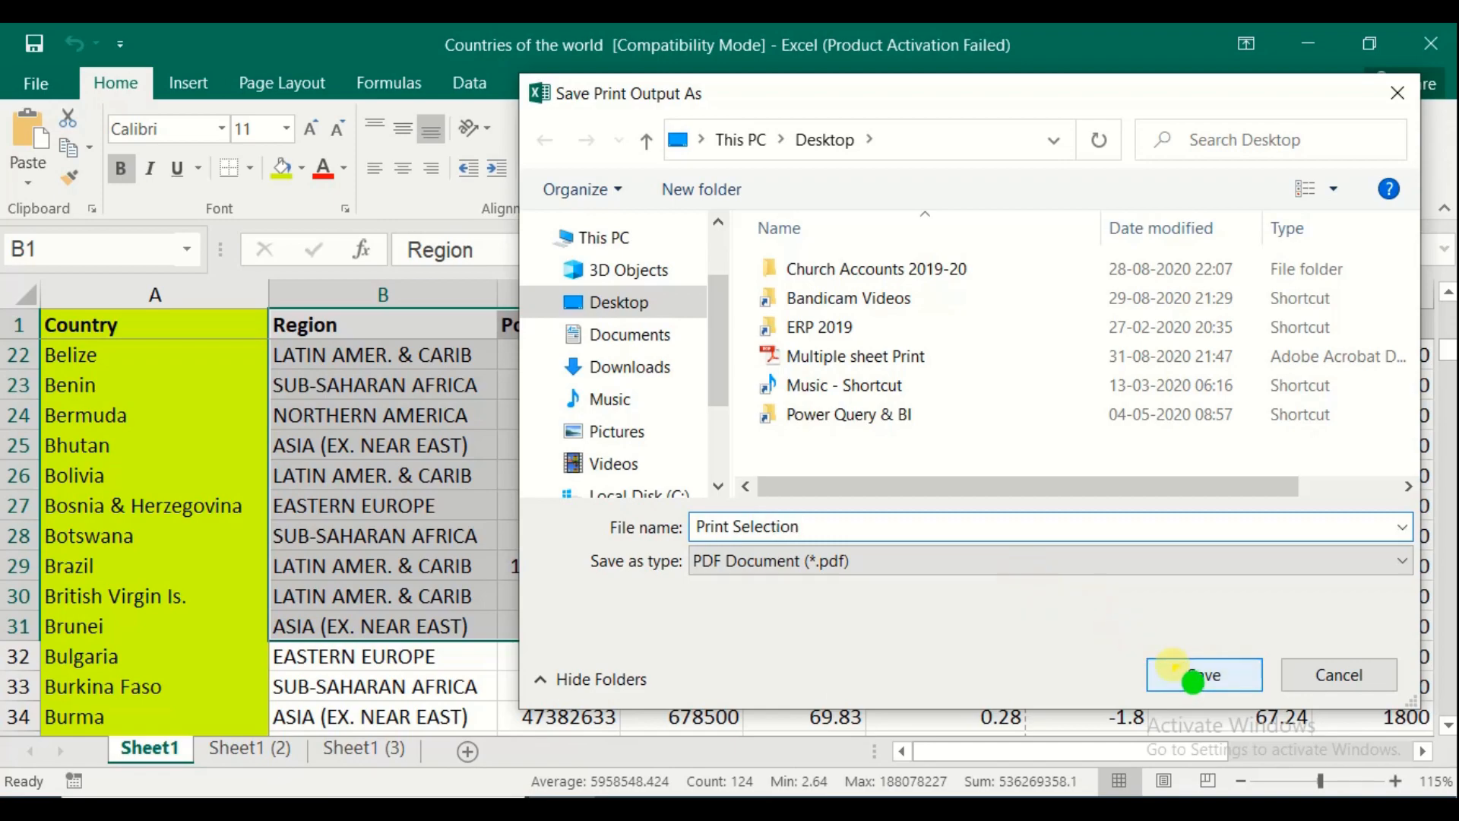
pyautogui.click(1177, 672)
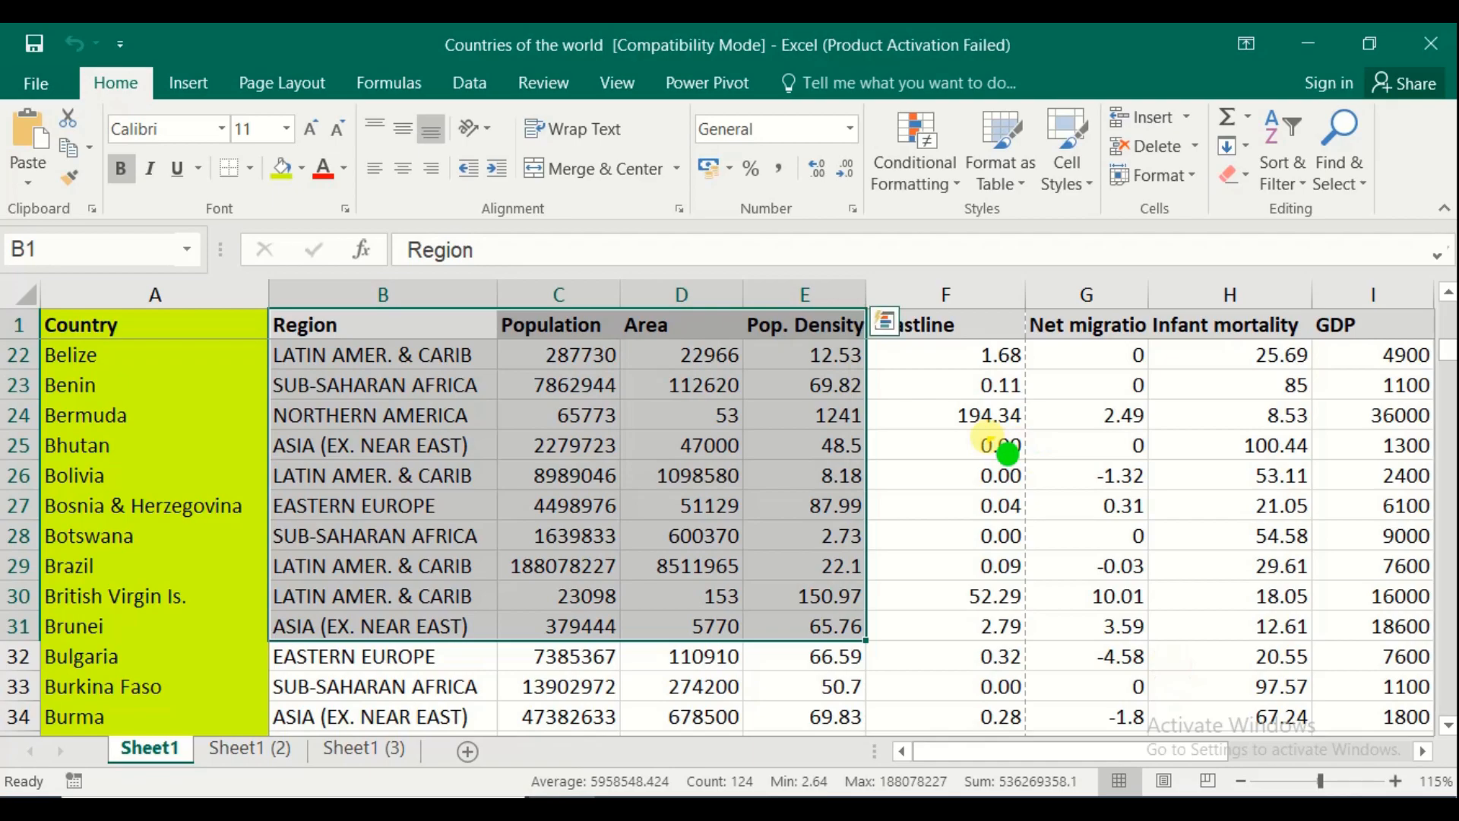
pyautogui.press('super+d')
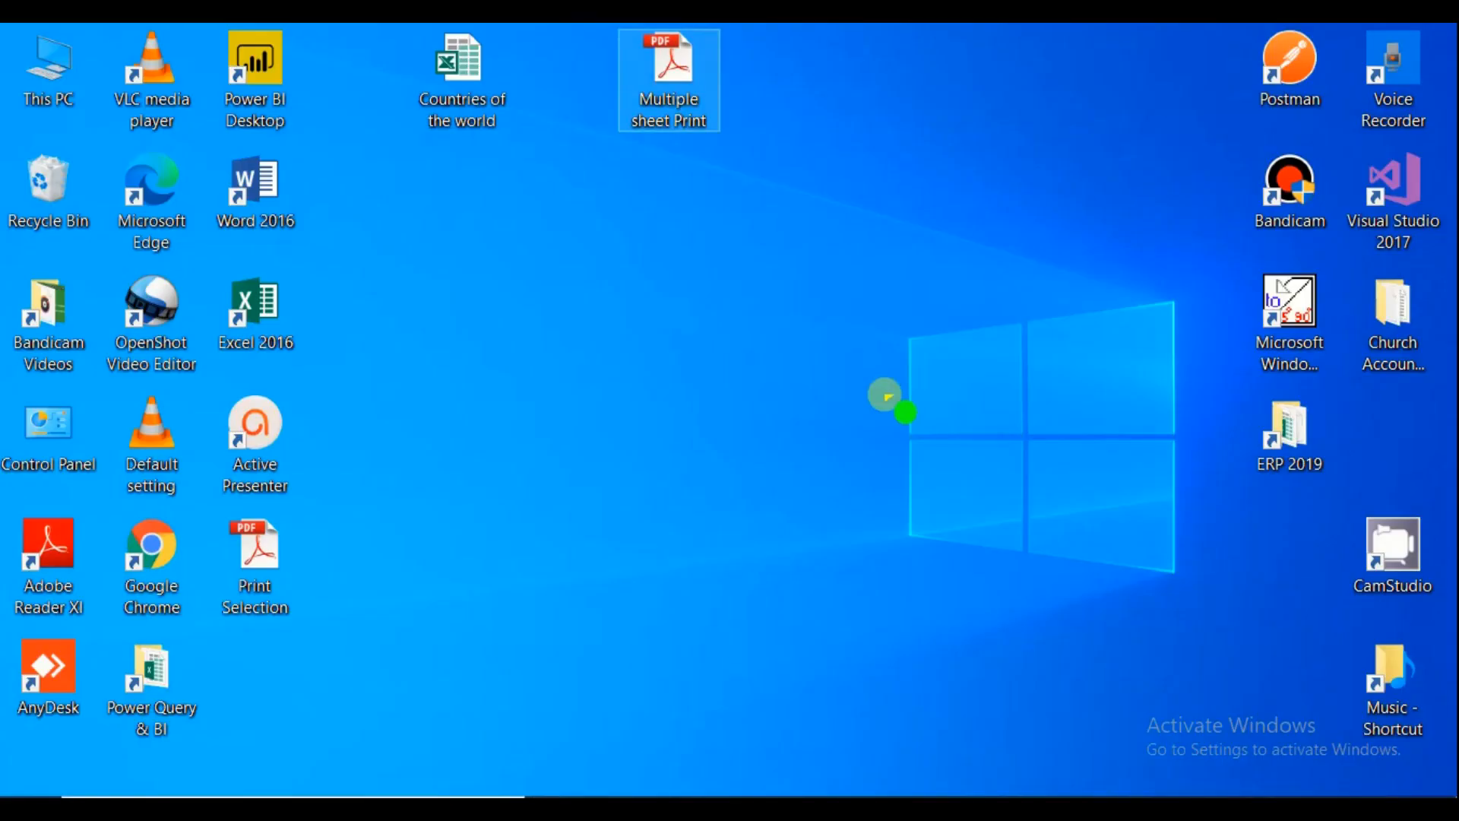
pyautogui.moveTo(261, 564); pyautogui.dragTo(700, 204)
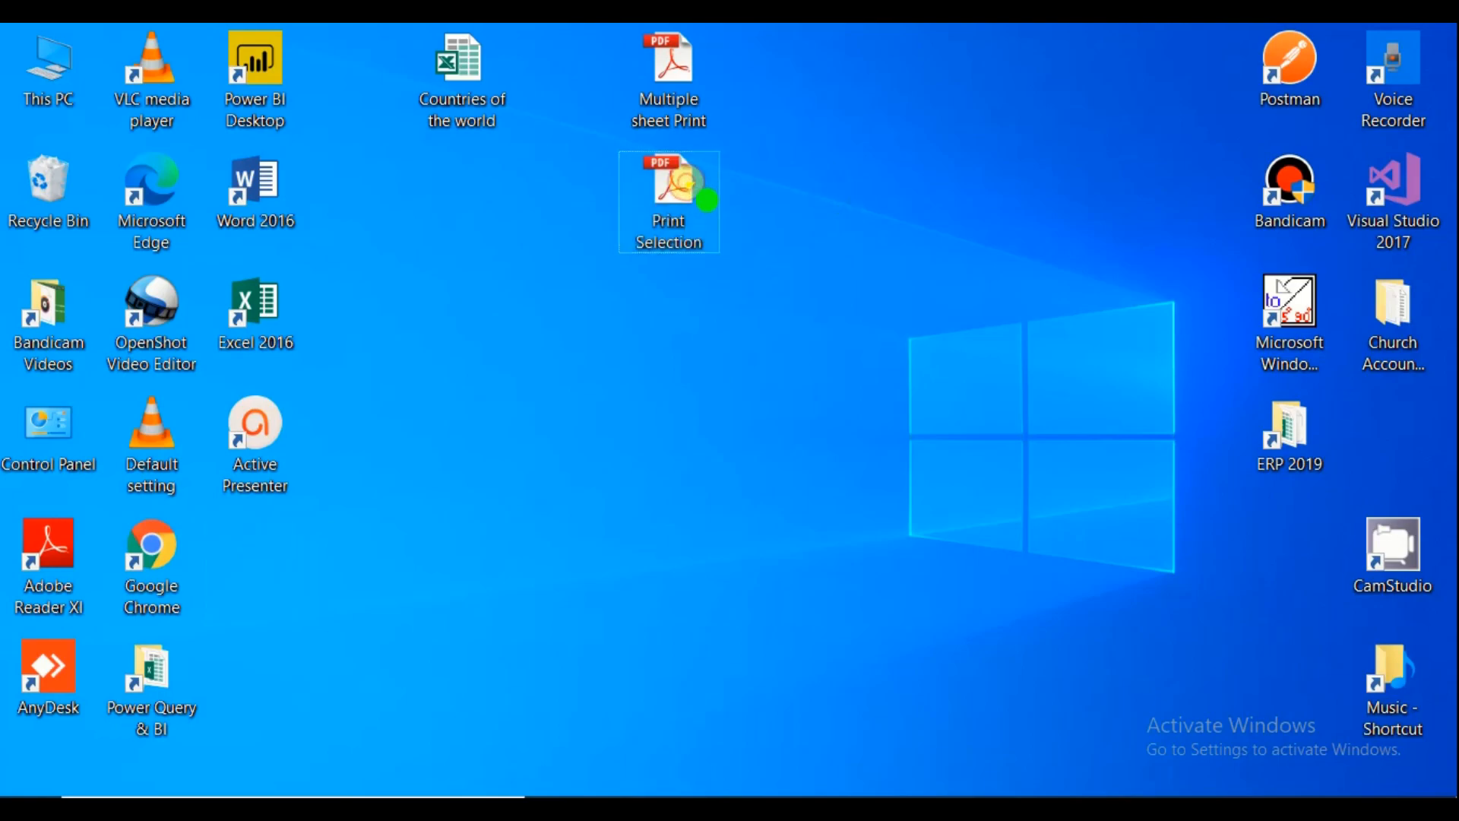
# Open Print Selection.pdf and scroll over its single page of Region to Pop. Density data
pyautogui.doubleClick(703, 199)
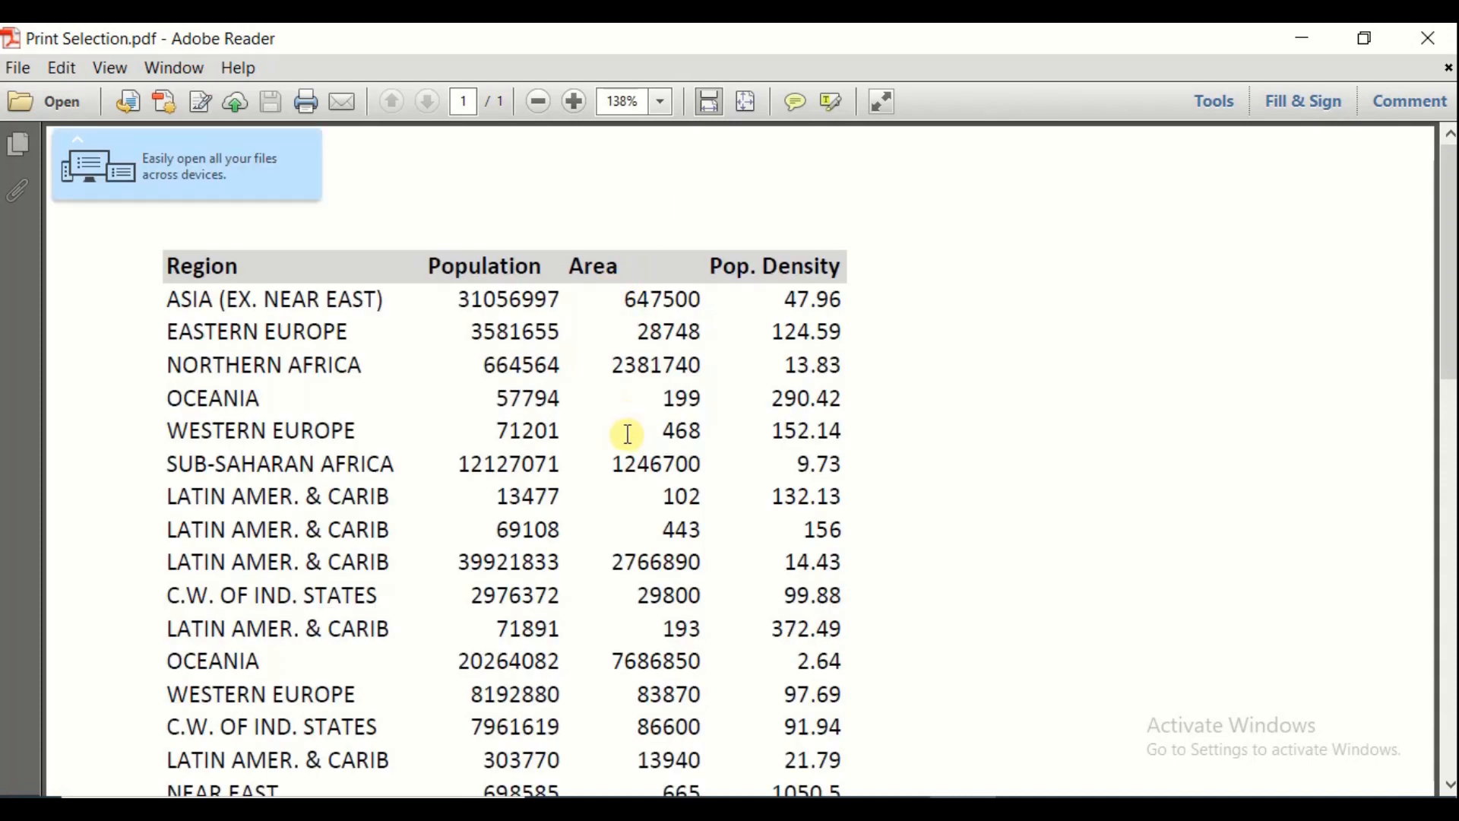
pyautogui.scroll(-8, 622, 431)
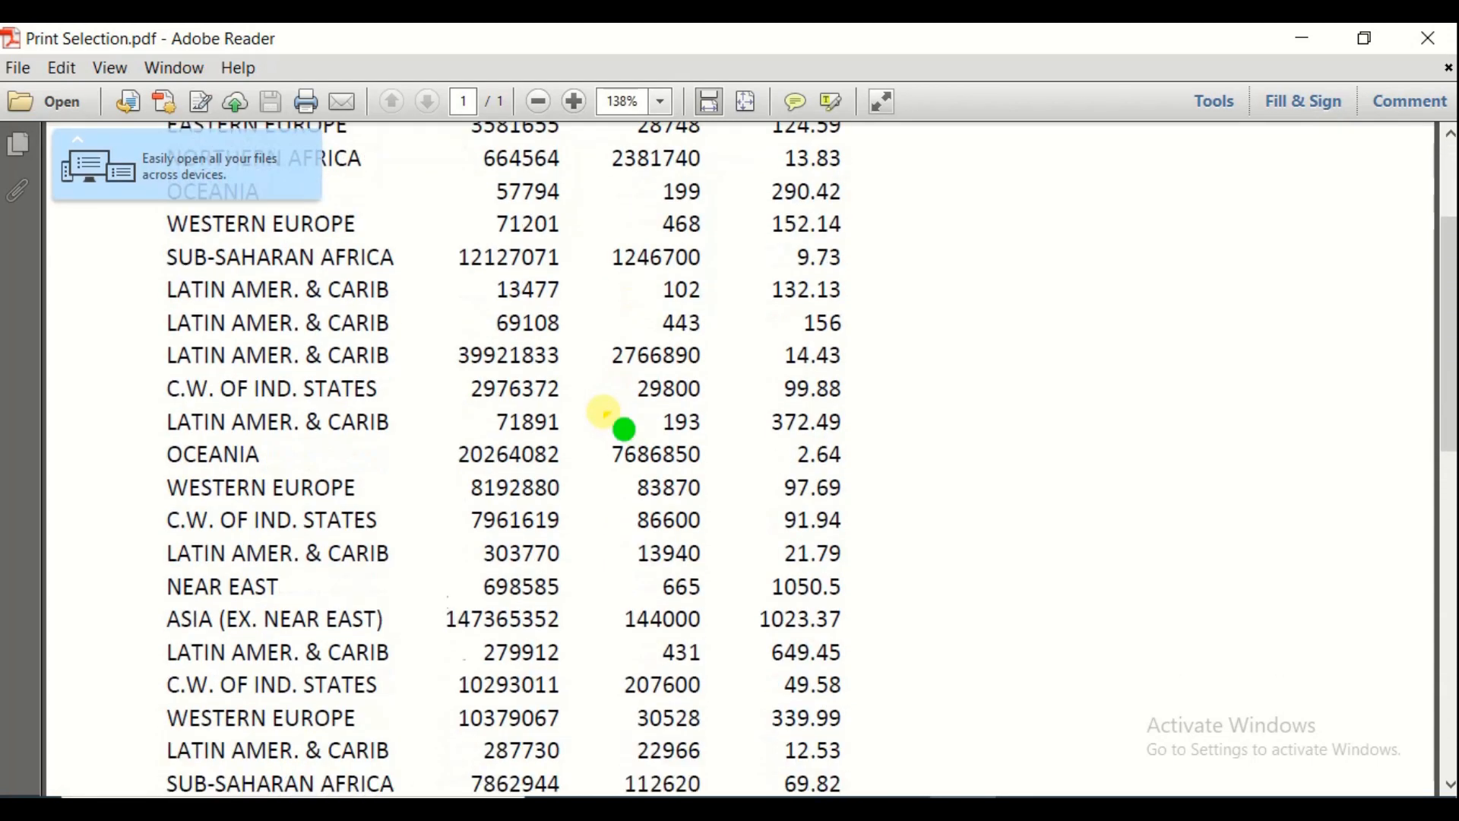
pyautogui.scroll(-12, 604, 412)
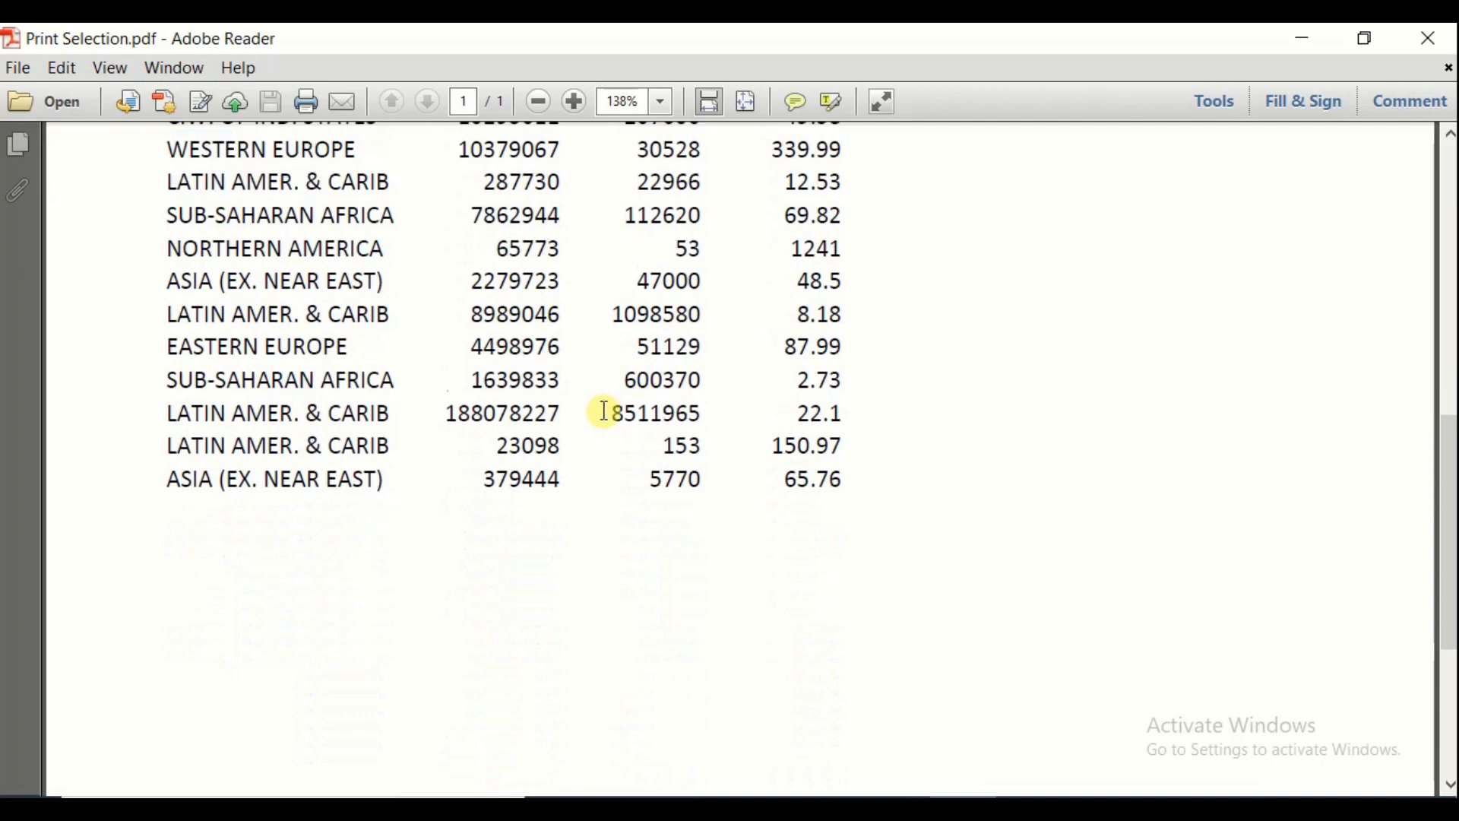
pyautogui.scroll(4, 589, 461)
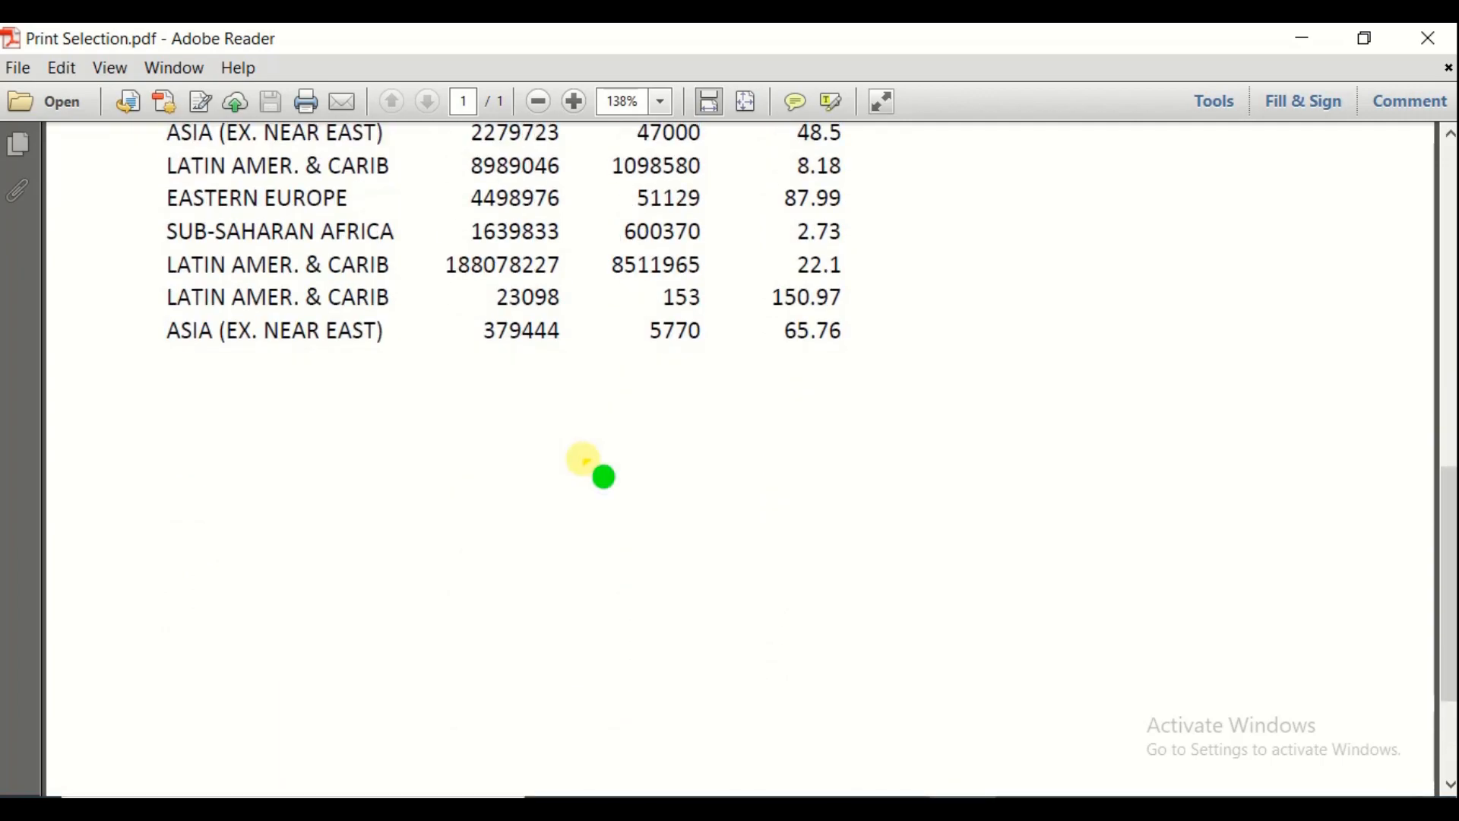
pyautogui.scroll(-4, 588, 461)
pyautogui.scroll(2, 573, 485)
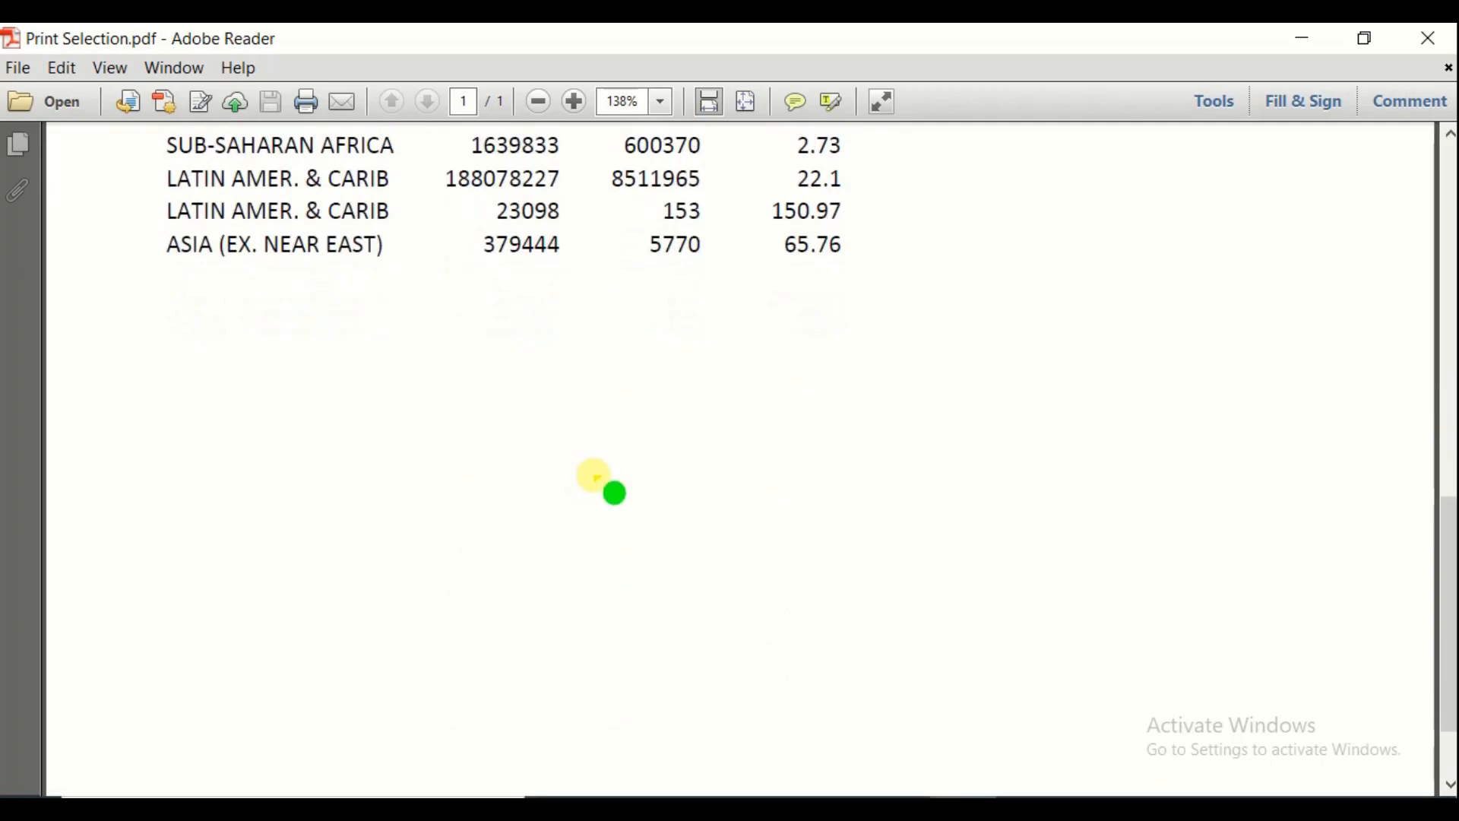
pyautogui.scroll(10, 599, 479)
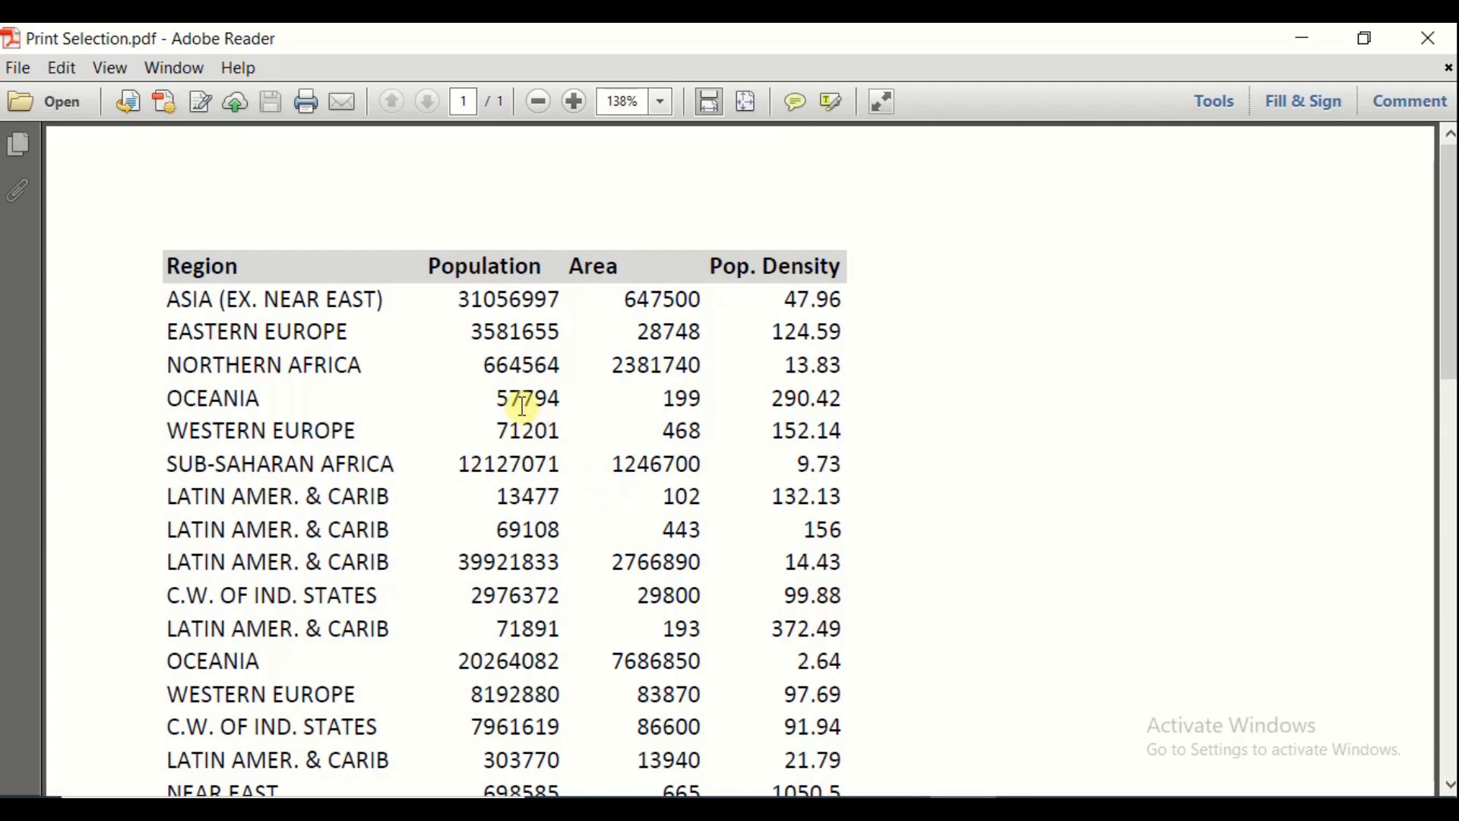